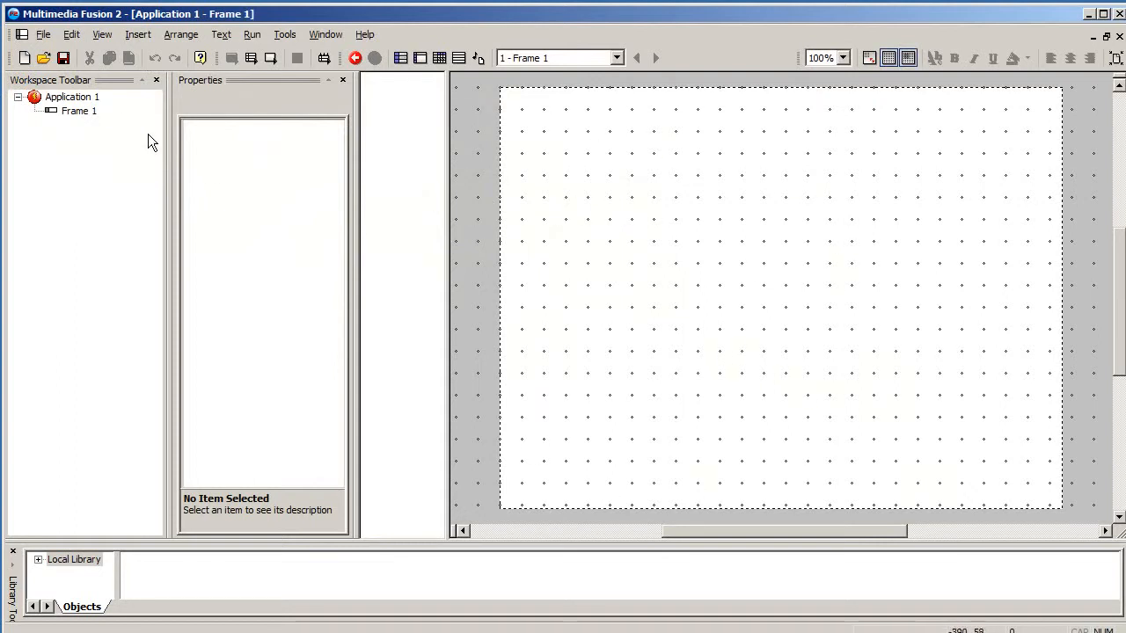
- Insert a Backdrop object from the Background category into the frame and close its image editor
double_click(475, 208)
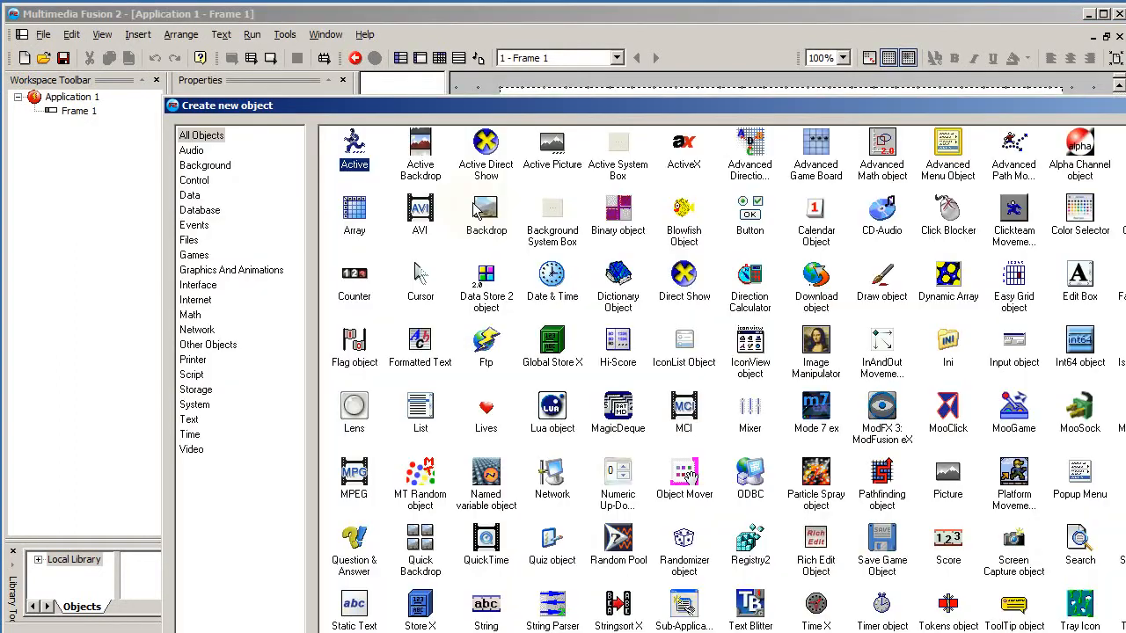
left_click(208, 166)
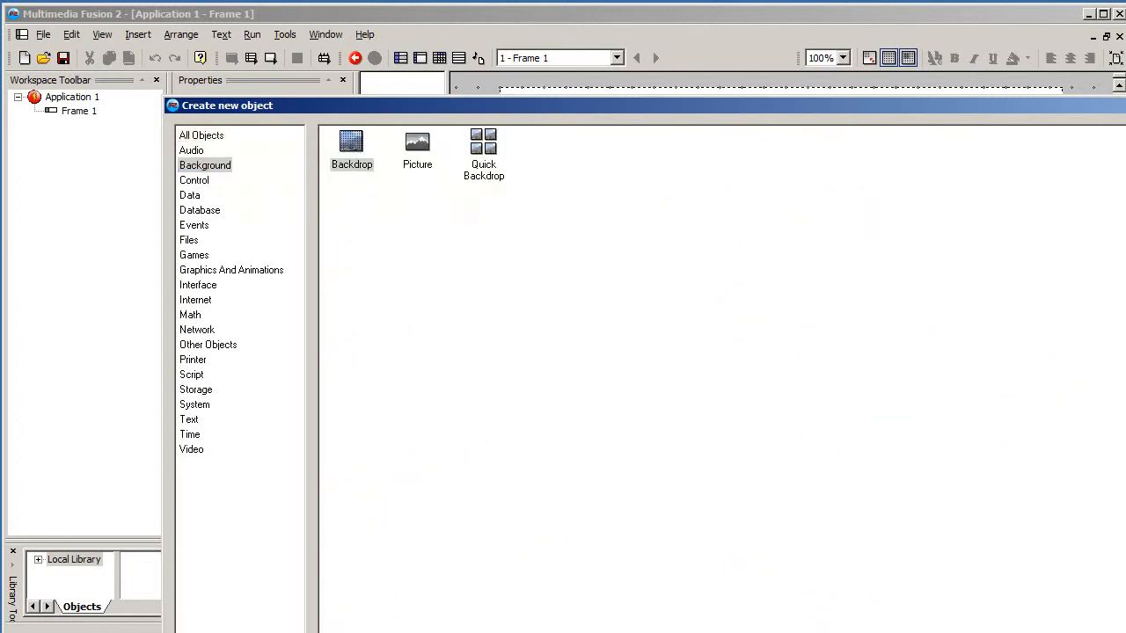
key("Return")
left_click(590, 231)
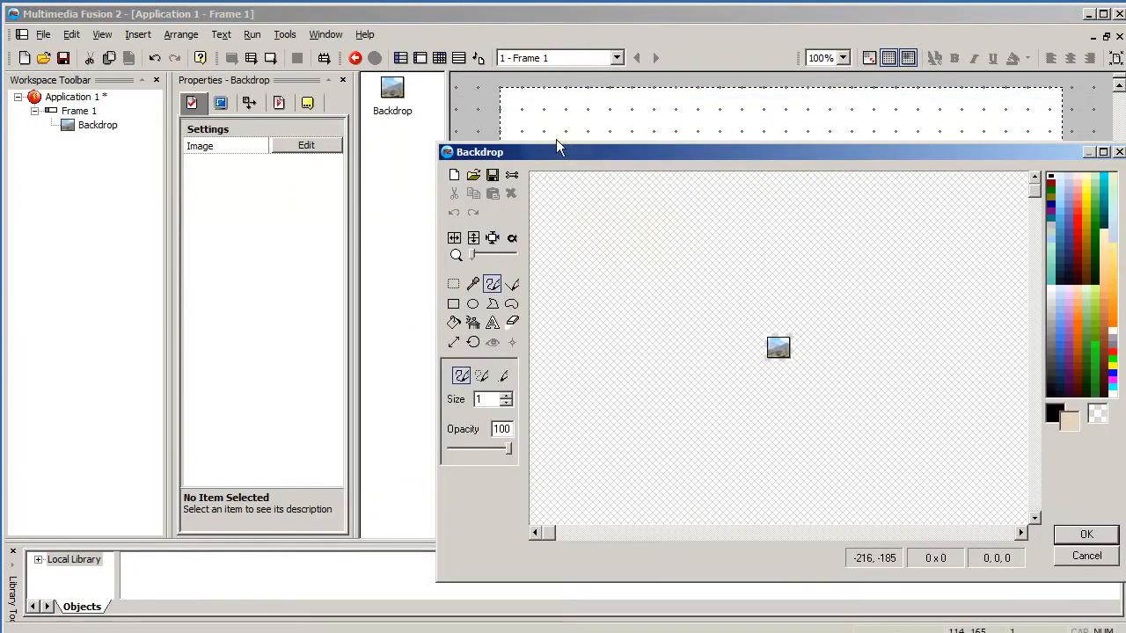
left_click_drag(556, 145, 506, 122)
left_click(1029, 501)
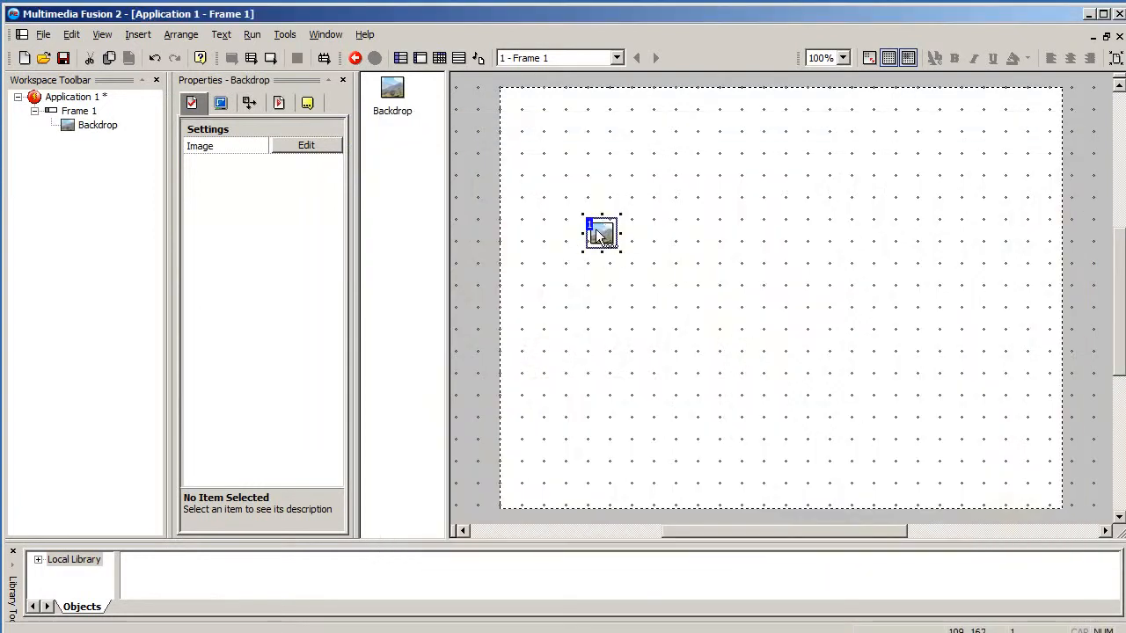
- Import title.jpg as the backdrop's image and move the backdrop to fill the frame
double_click(595, 229)
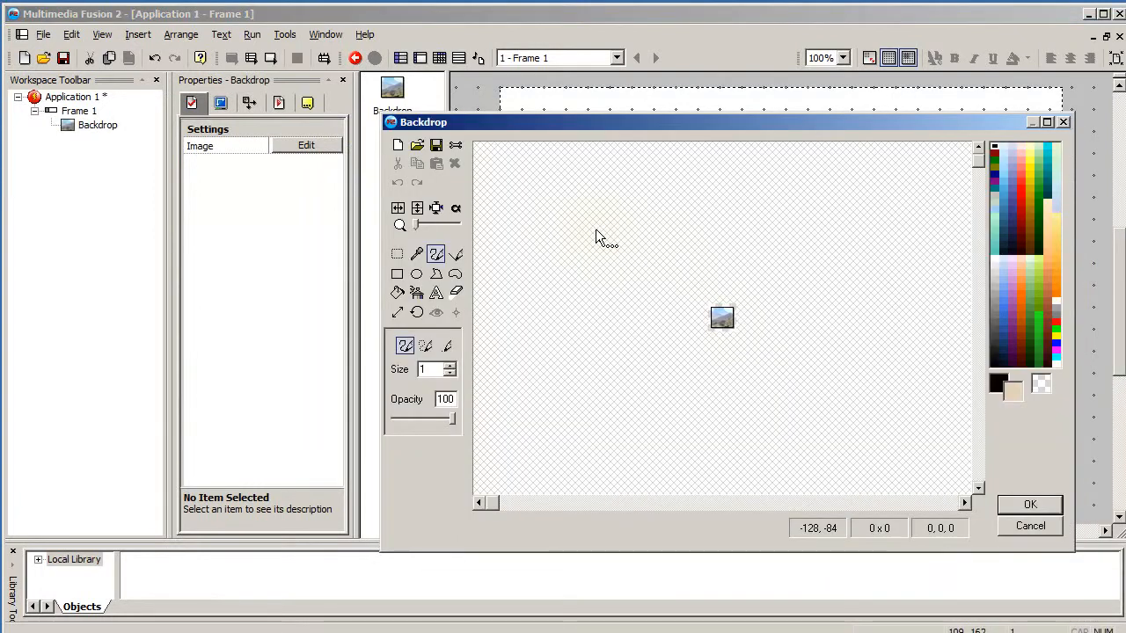
left_click(421, 148)
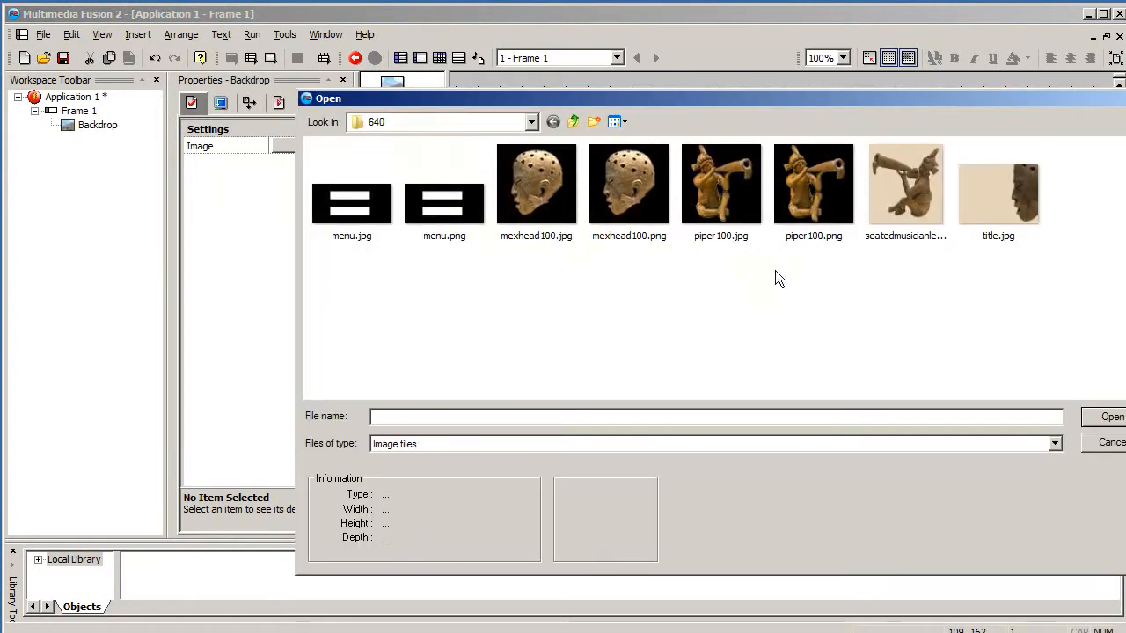
left_click(985, 201)
left_click(1101, 417)
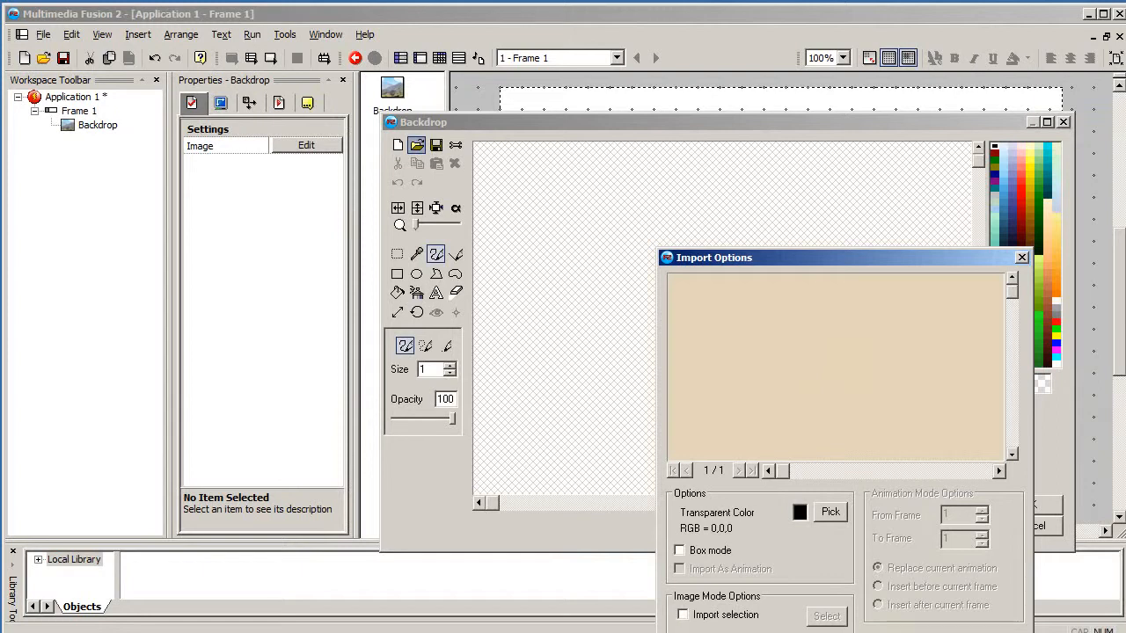
key("Return")
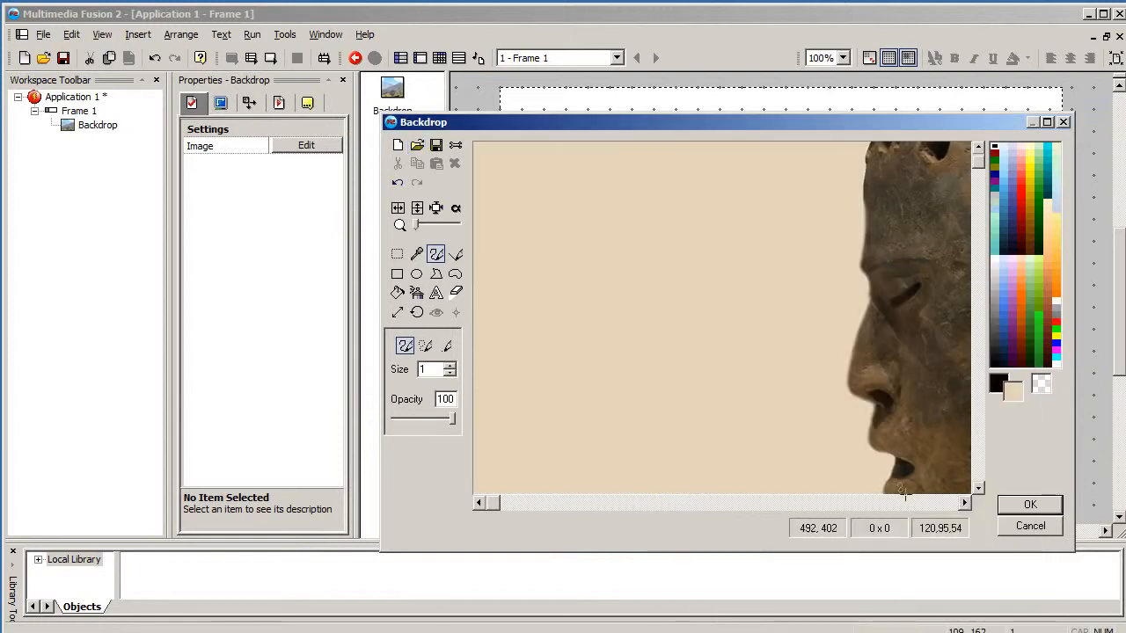
left_click(1038, 503)
left_click_drag(750, 253, 723, 201)
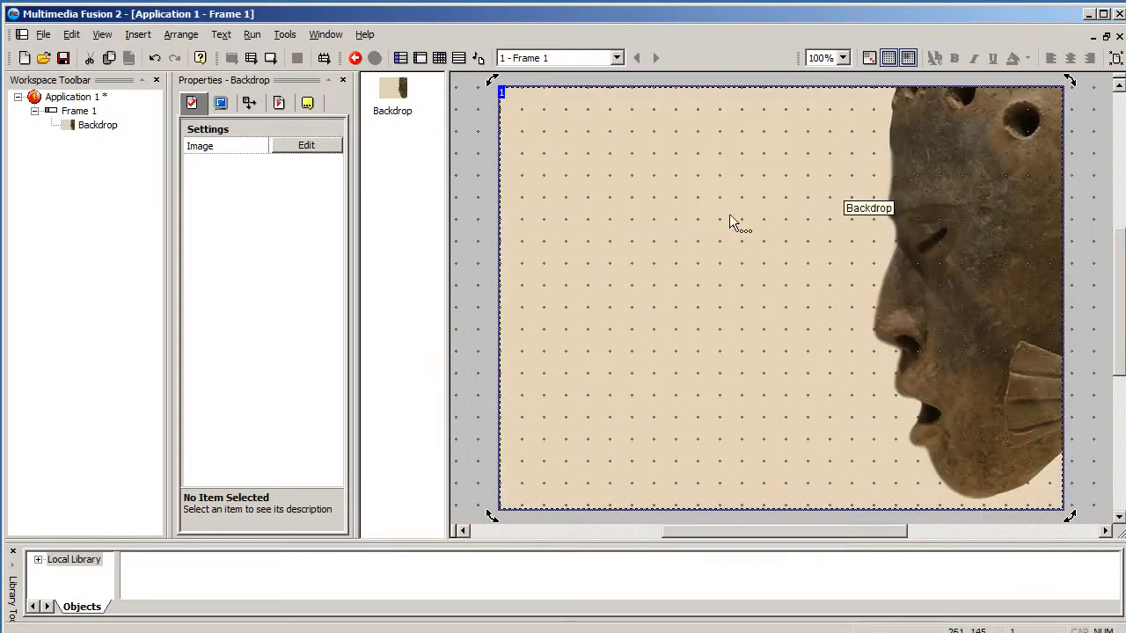
- Open the Grid Setup and confirm its settings
left_click(102, 34)
left_click(146, 140)
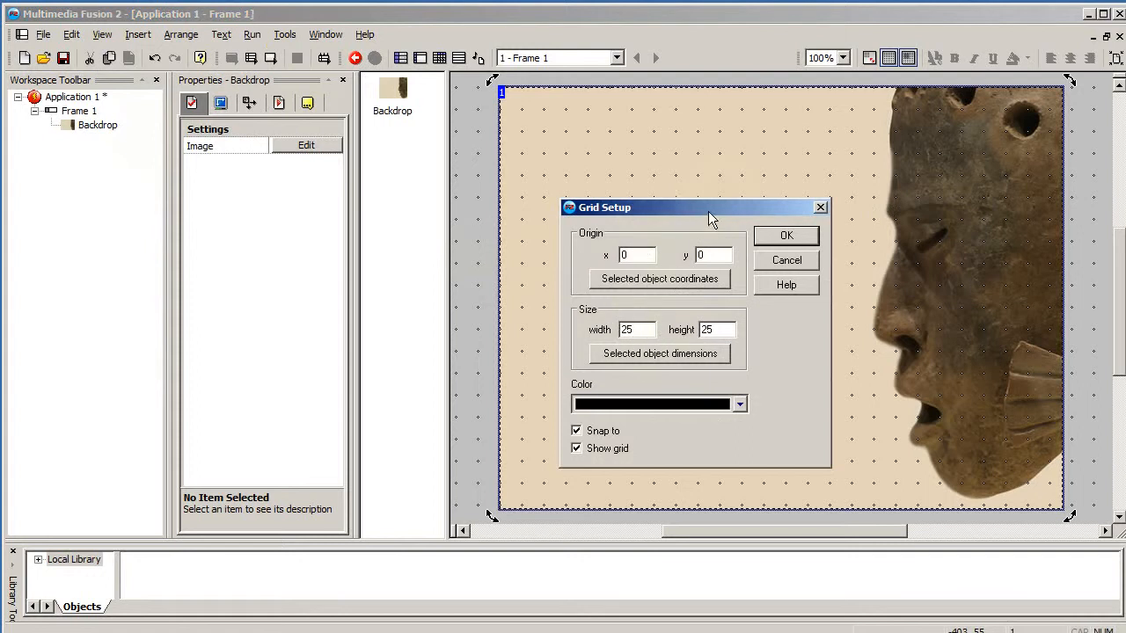
left_click(782, 241)
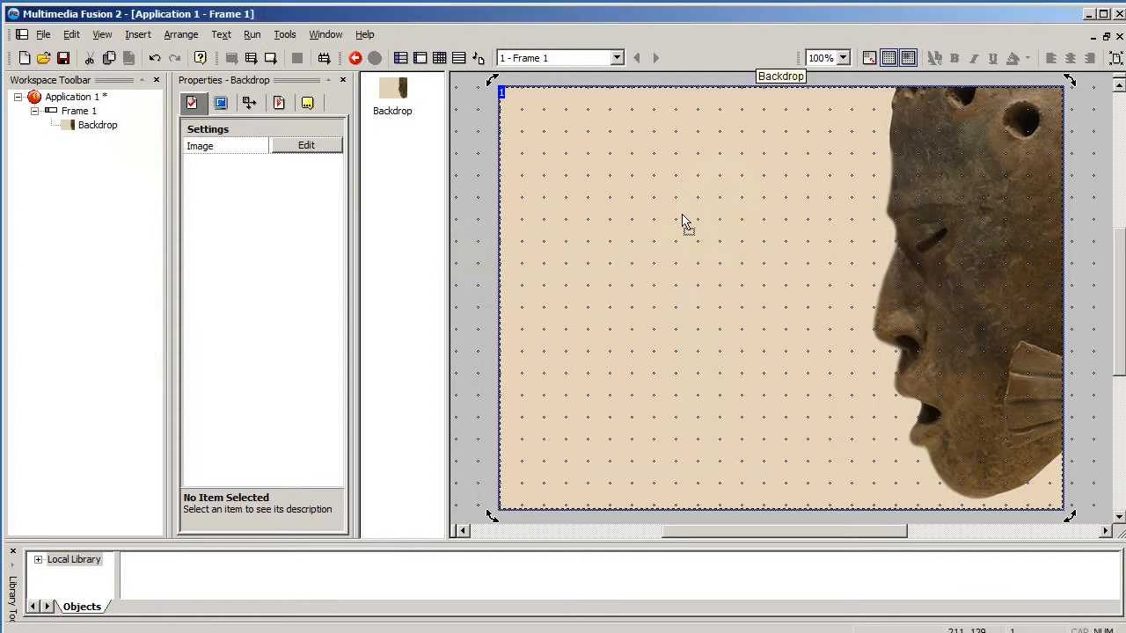
- Lock the backdrop object in place on the frame
left_click_drag(684, 221, 657, 231)
left_click_drag(653, 296, 674, 281)
right_click(614, 227)
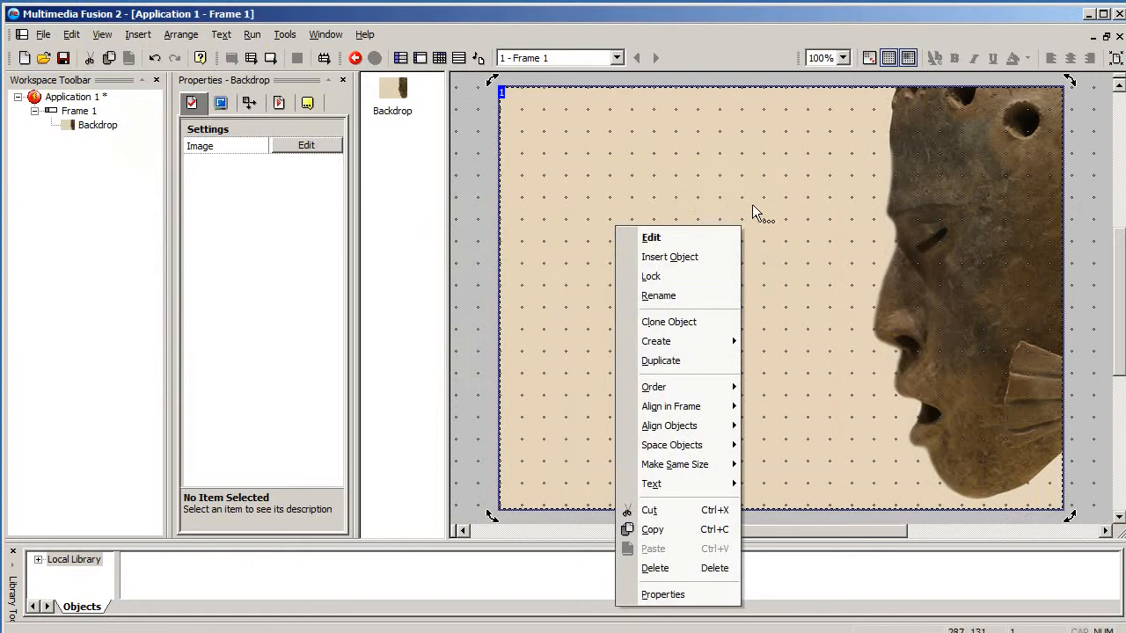
left_click(712, 277)
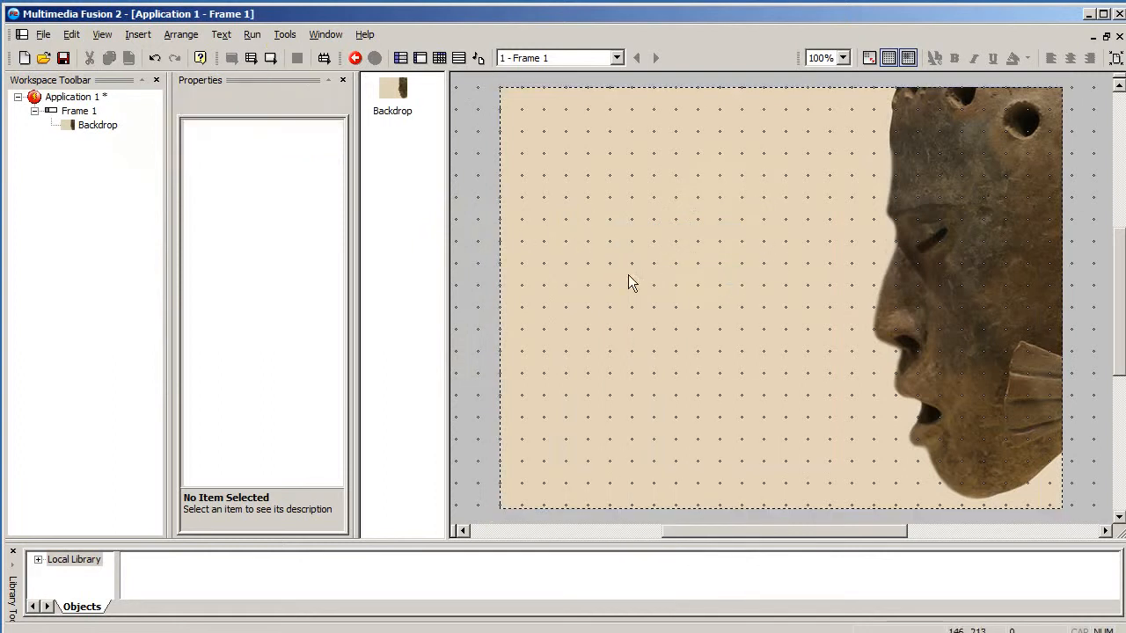
- Insert an Active object near the frame's top-left corner
double_click(480, 203)
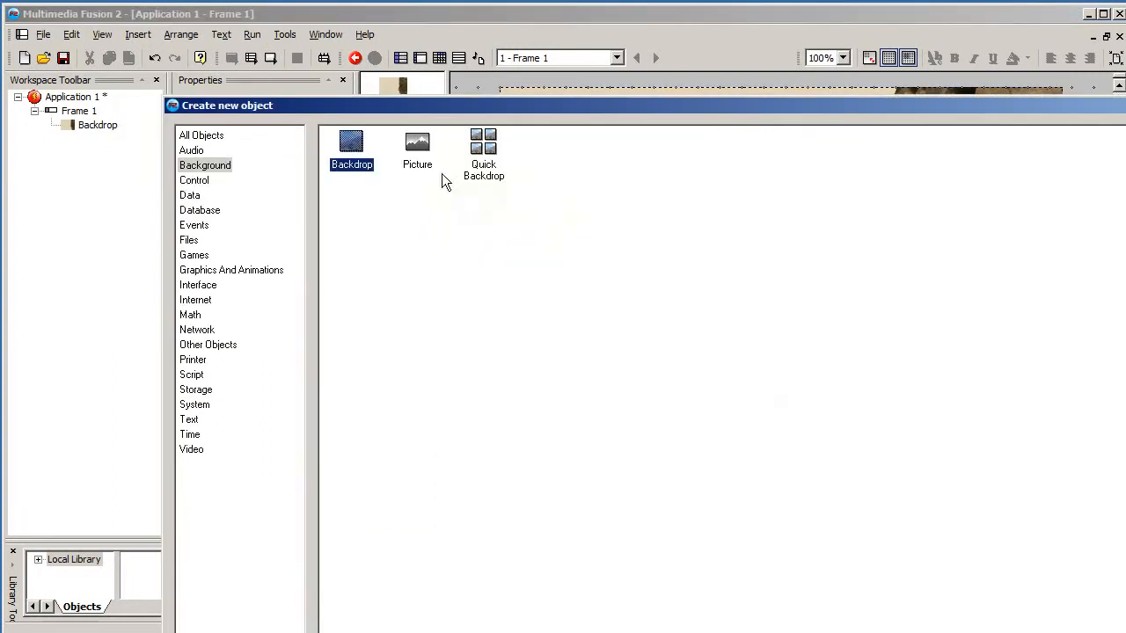
left_click(203, 136)
left_click(352, 154)
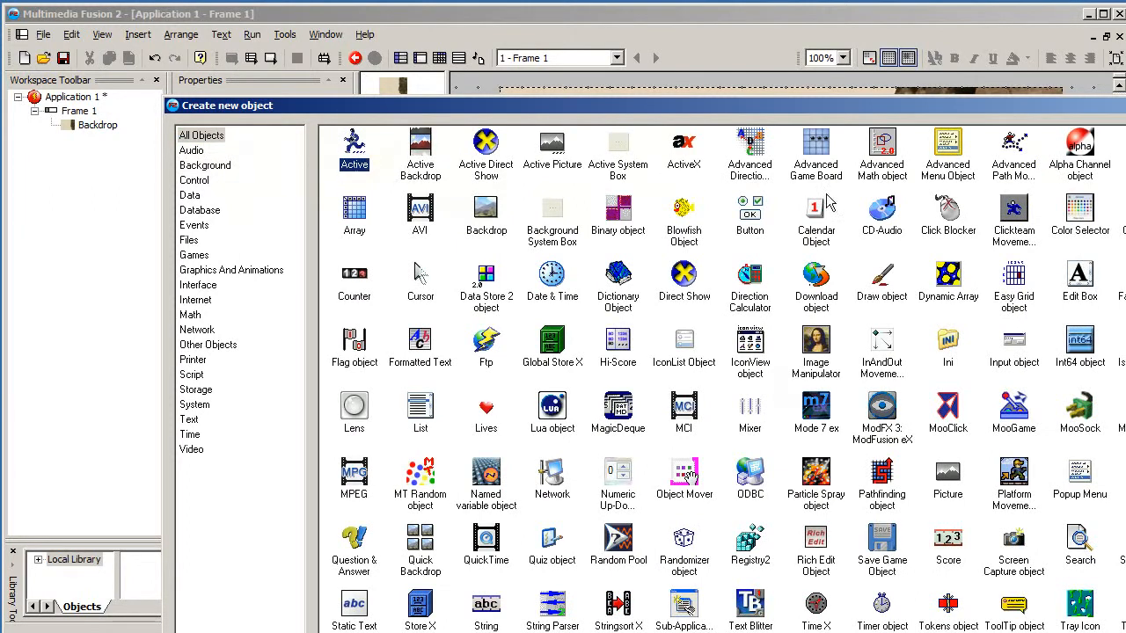
key("Return")
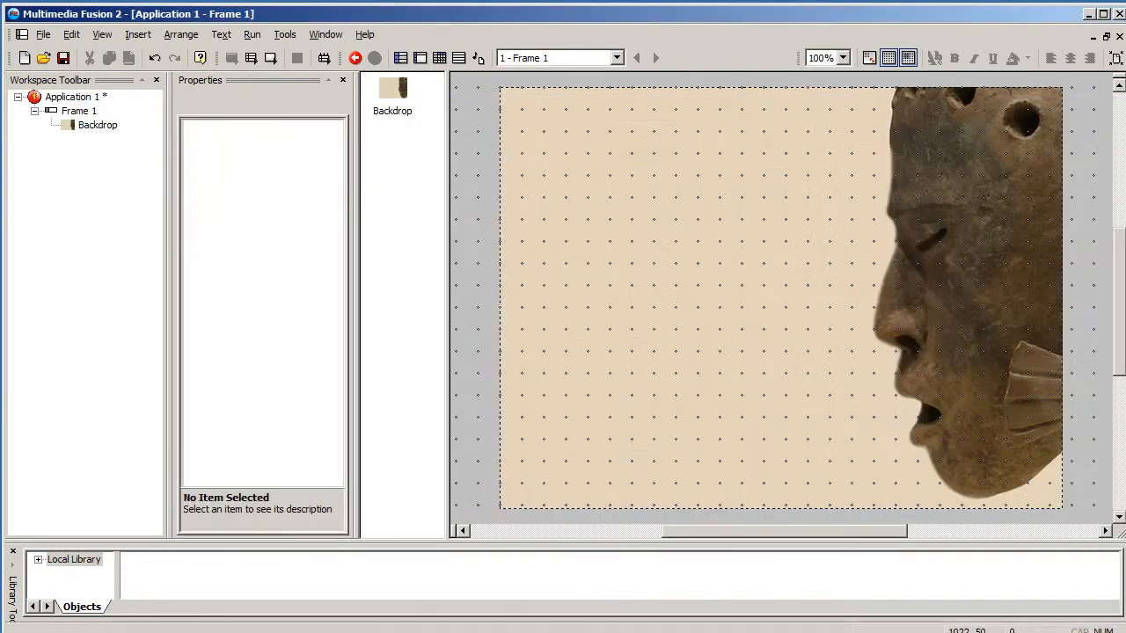
left_click(535, 189)
left_click_drag(558, 165, 537, 143)
- Open the Active object's image editor and import menu.png
double_click(536, 141)
left_click(548, 184)
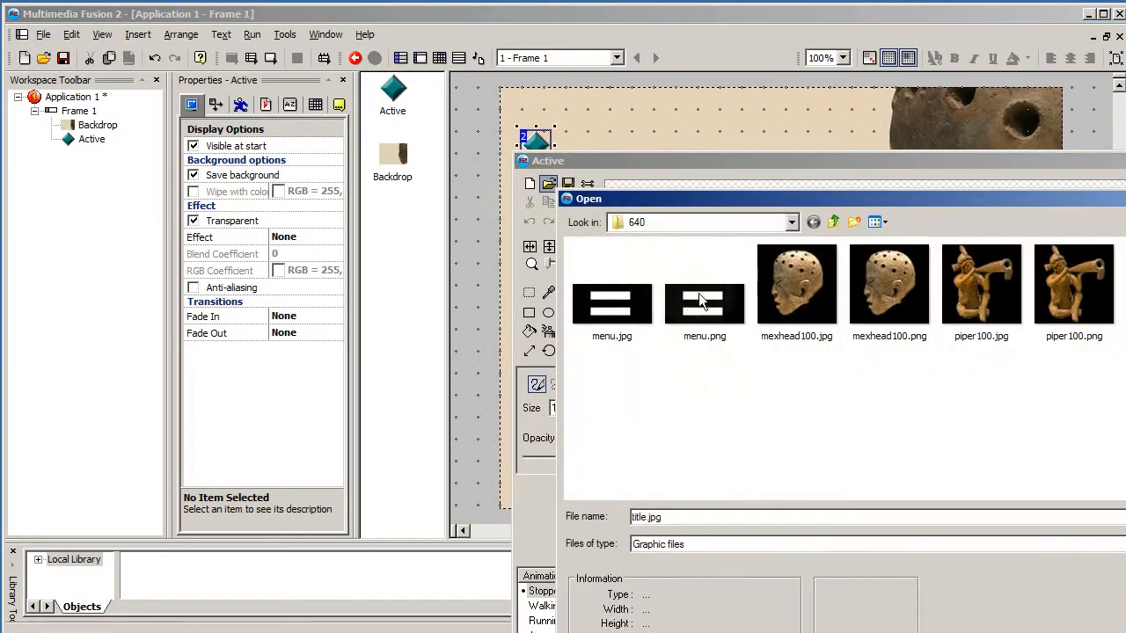
left_click(721, 304)
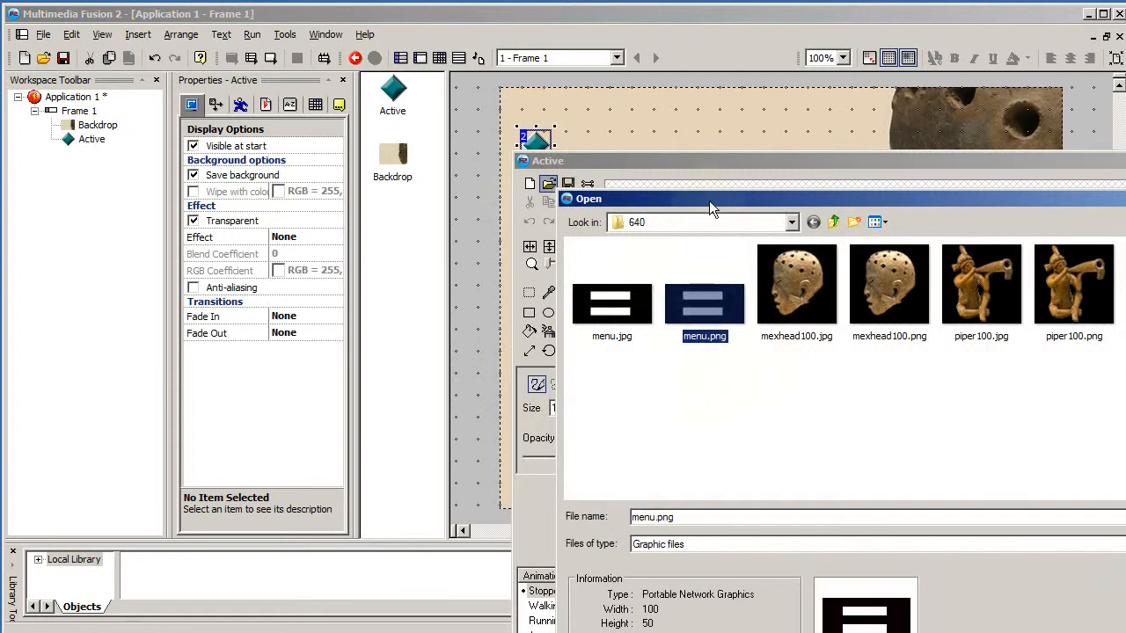
left_click_drag(708, 201, 501, 68)
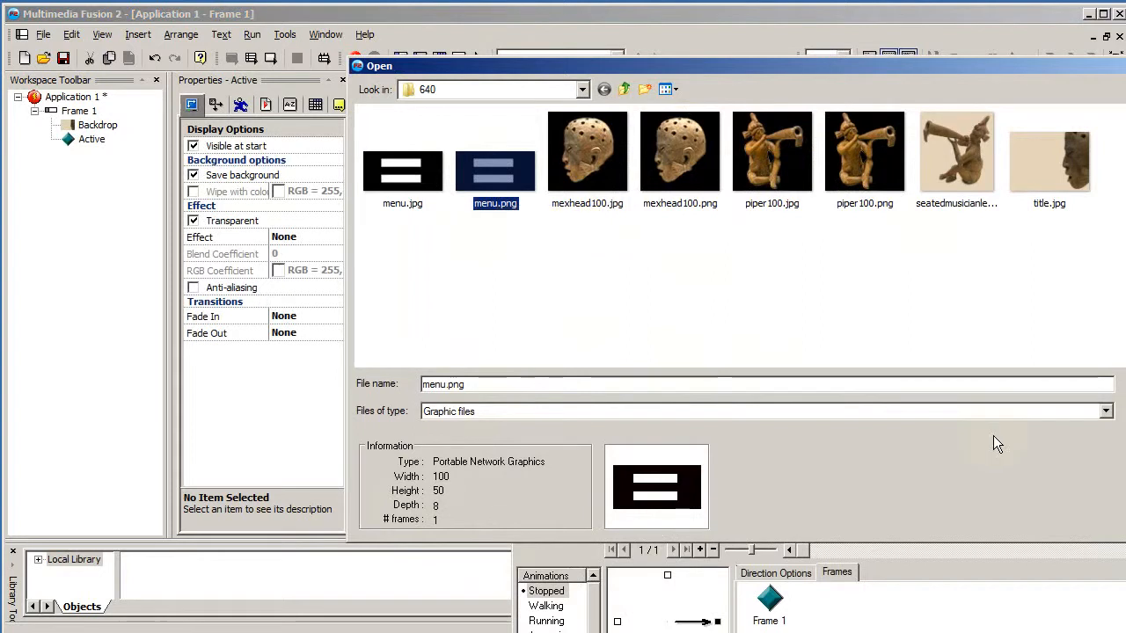
left_click(1125, 384)
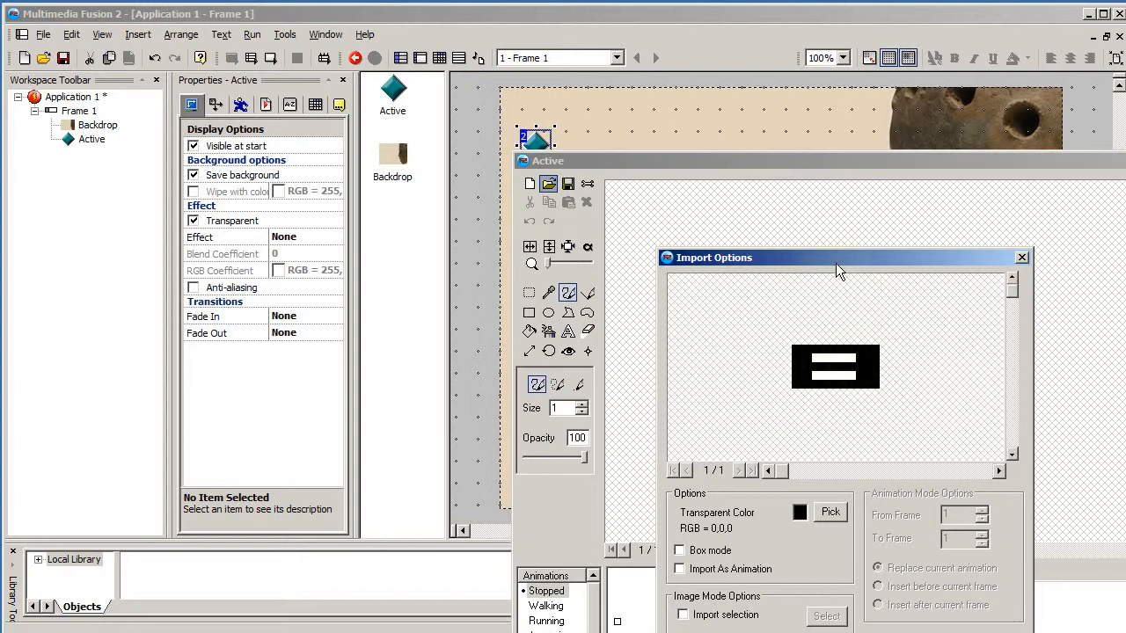
- Set the import transparent colour to magenta, confirm the import and close the image editor
left_click(798, 514)
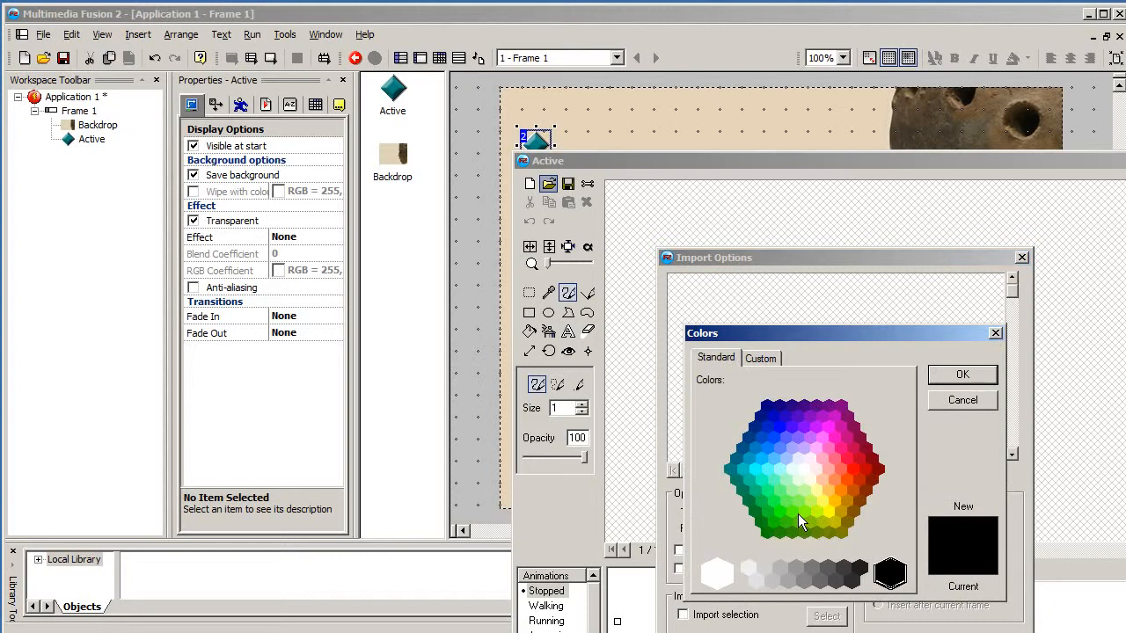
left_click(829, 435)
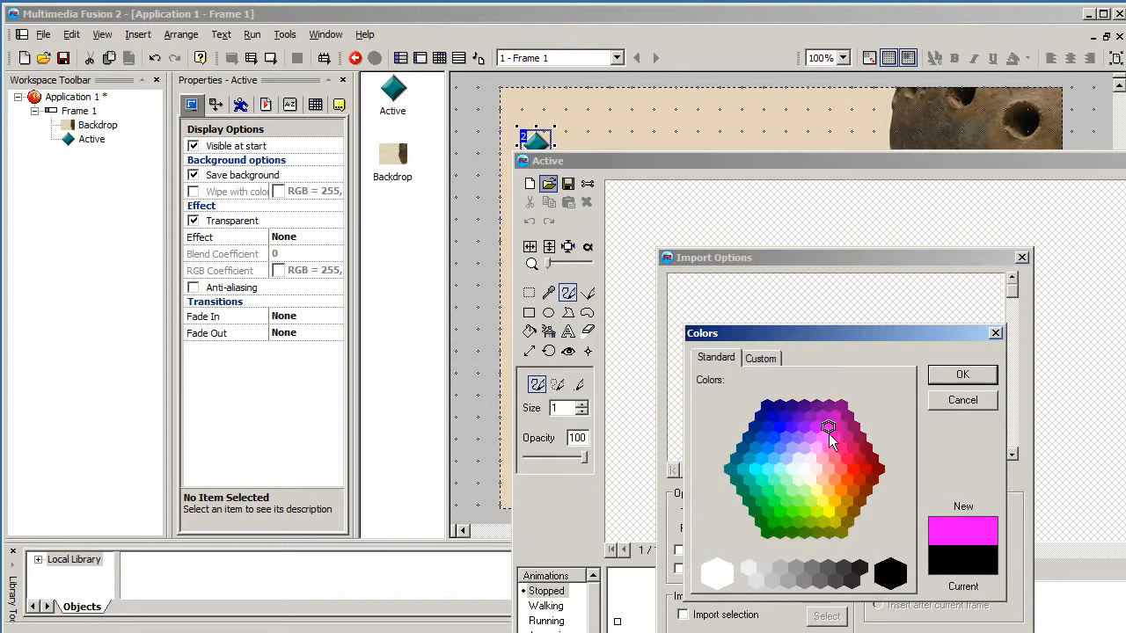
left_click(962, 376)
key("Return")
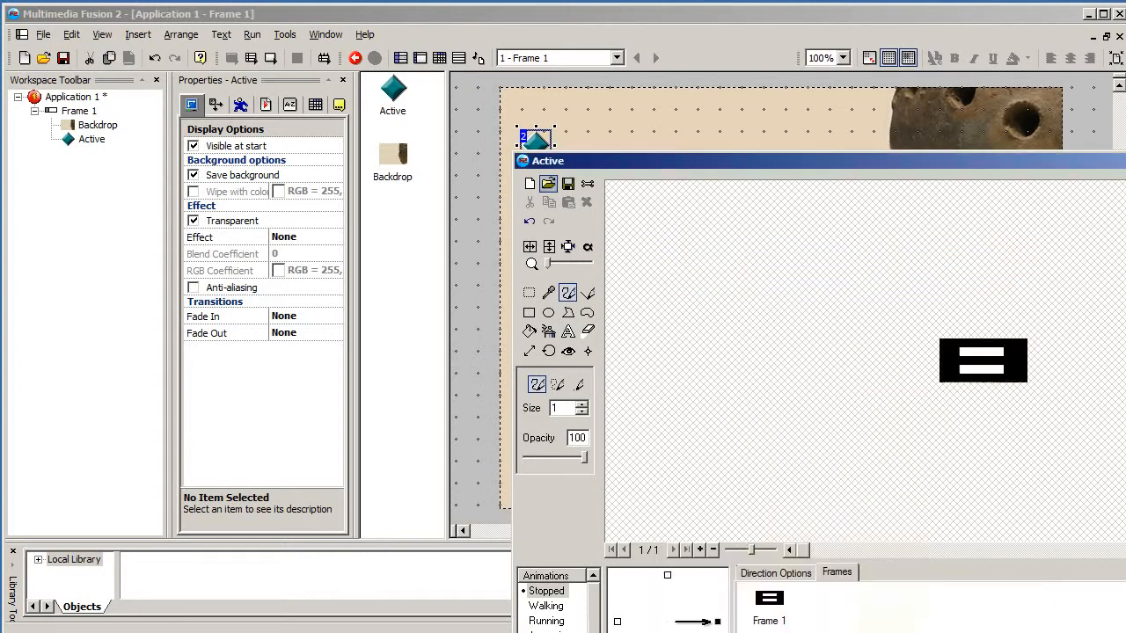
key("Return")
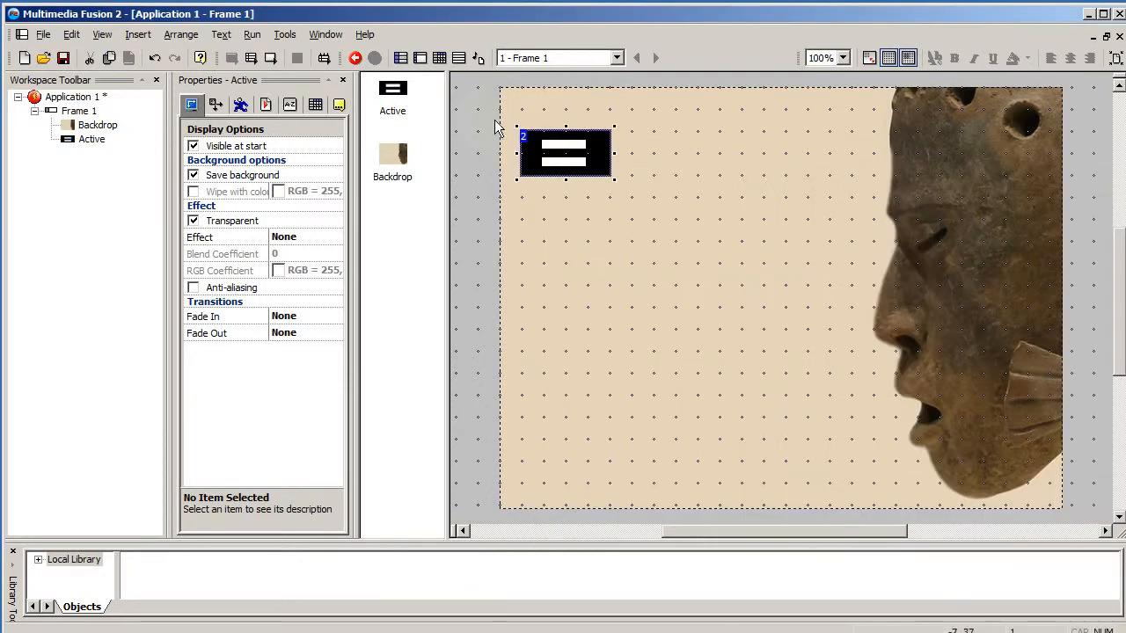
- Turn off the menu object's Transparent property and move it slightly up
left_click(194, 222)
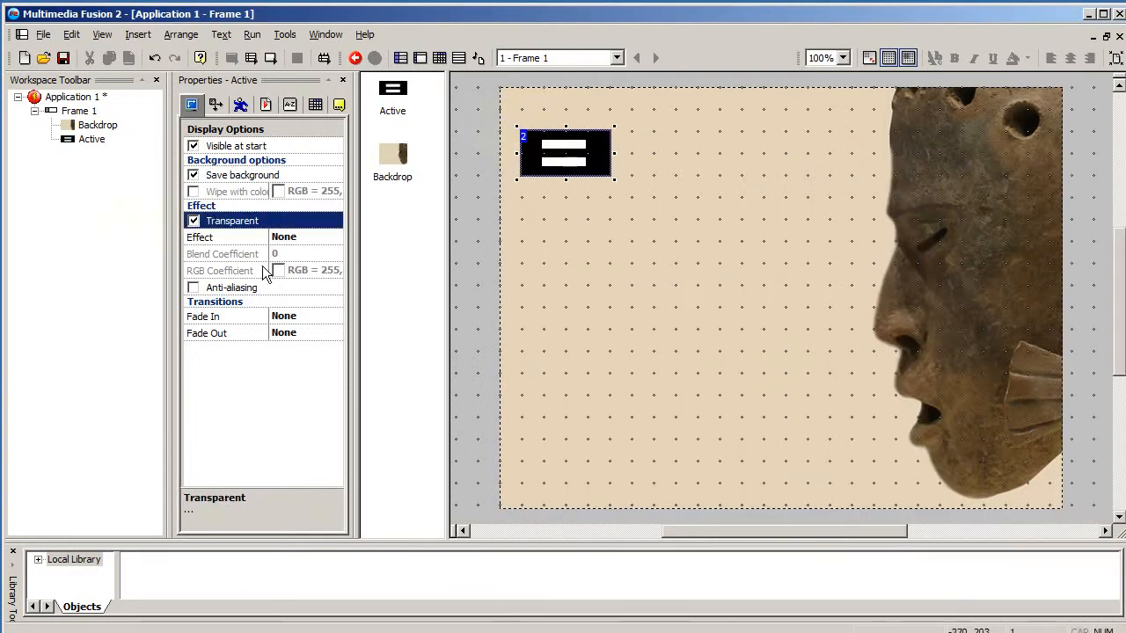
left_click(194, 222)
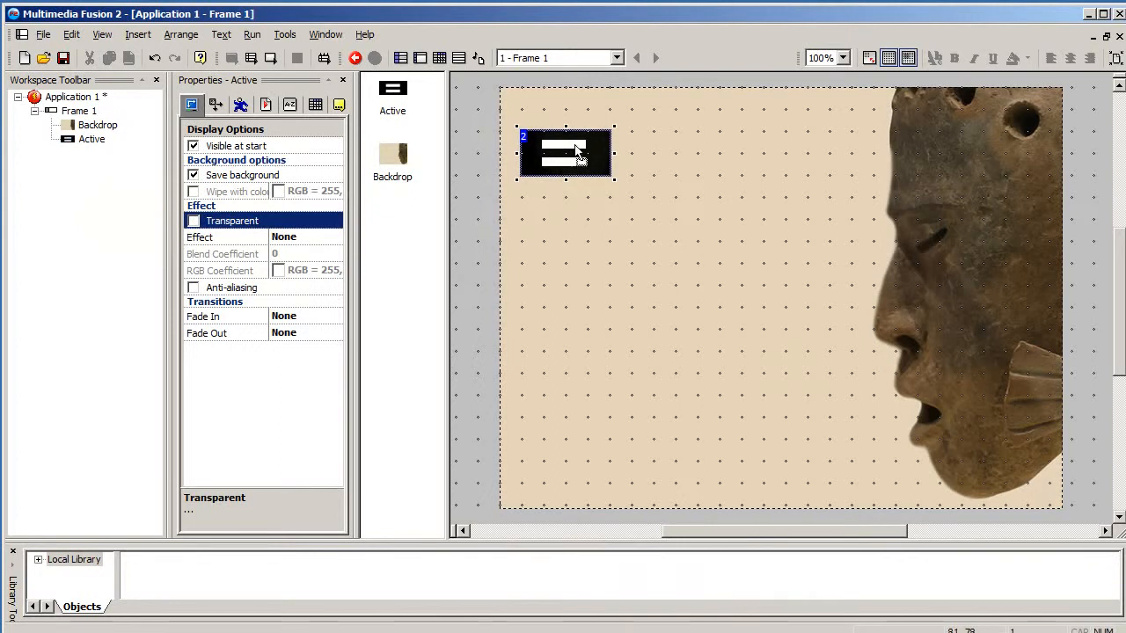
left_click_drag(572, 161, 571, 139)
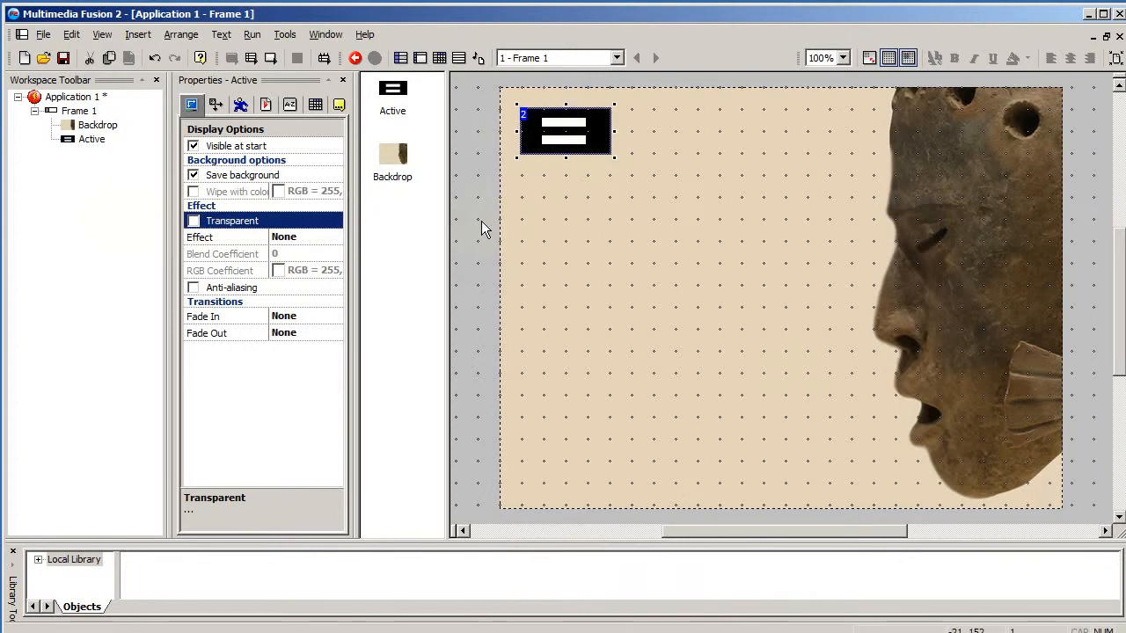
left_click(505, 238)
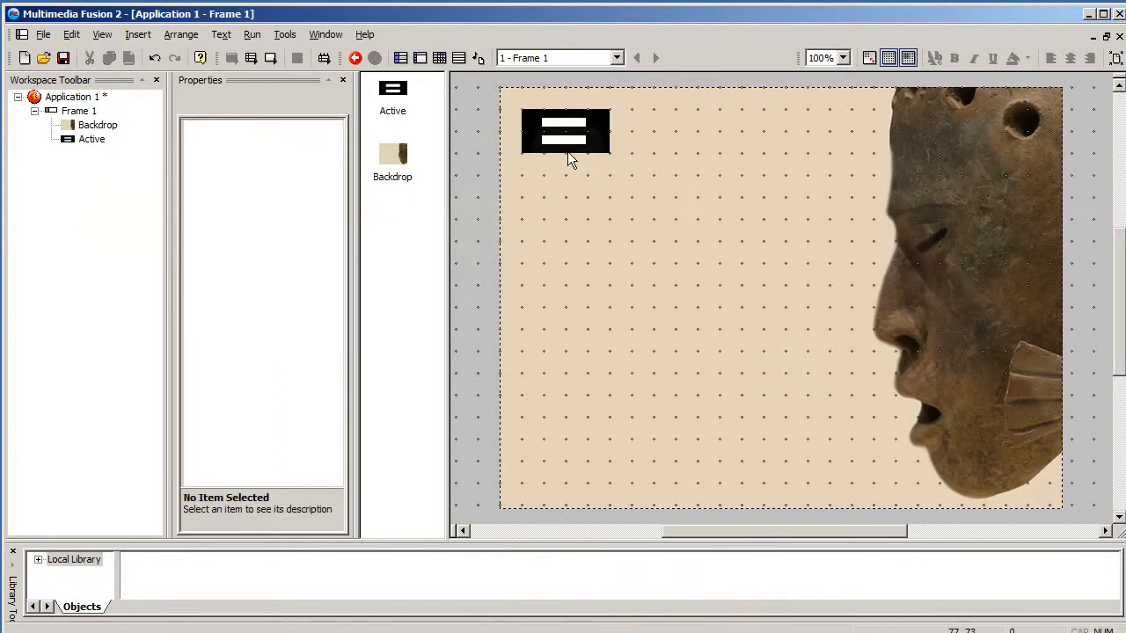
- Insert a second Active object below the menu button
double_click(482, 244)
double_click(354, 147)
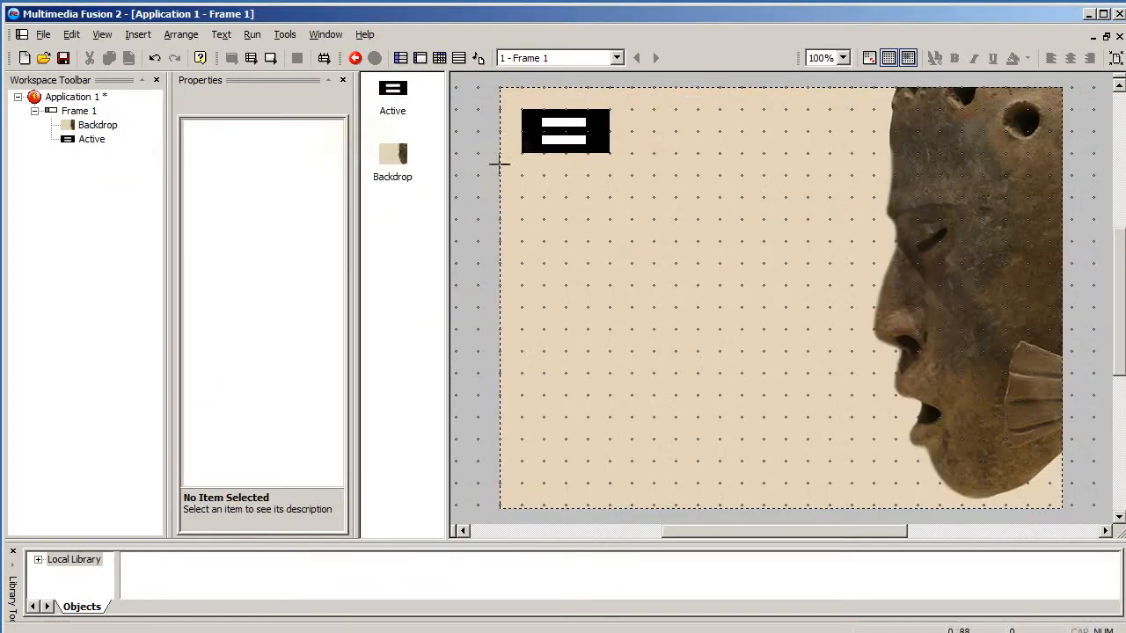
left_click(548, 211)
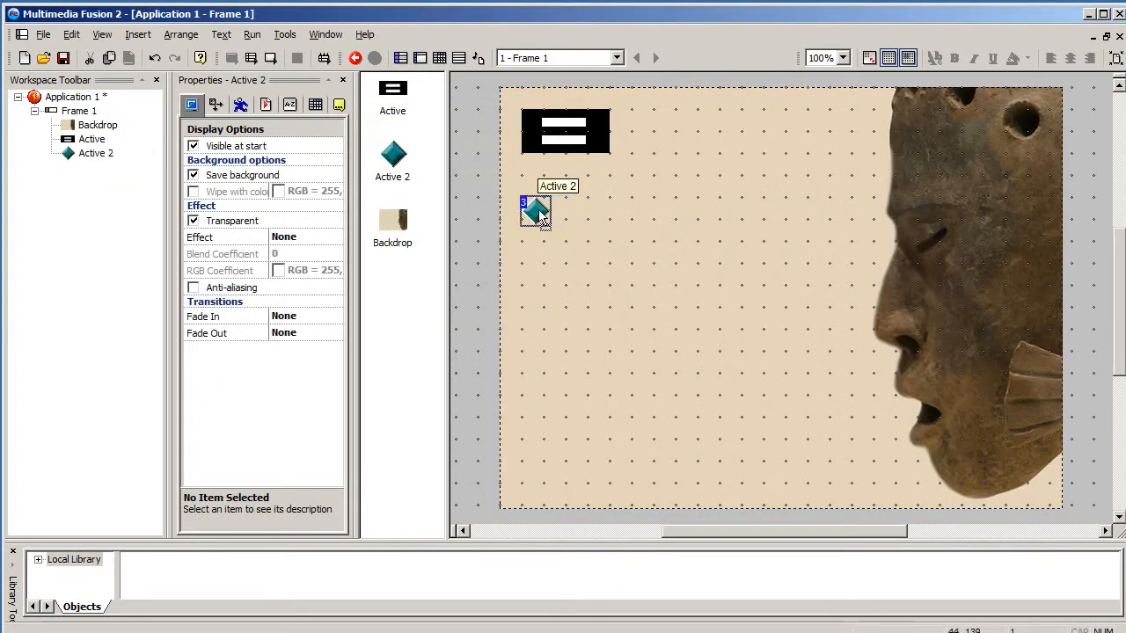
- Open the second Active object's image editor and import mexhead100.png
double_click(547, 211)
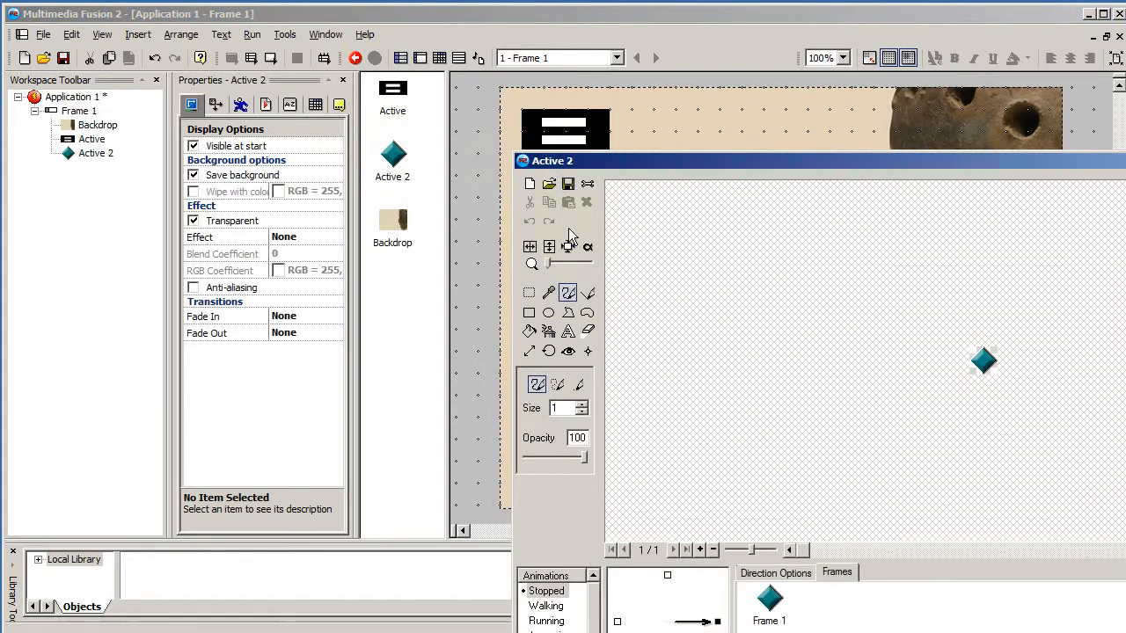
left_click(567, 183)
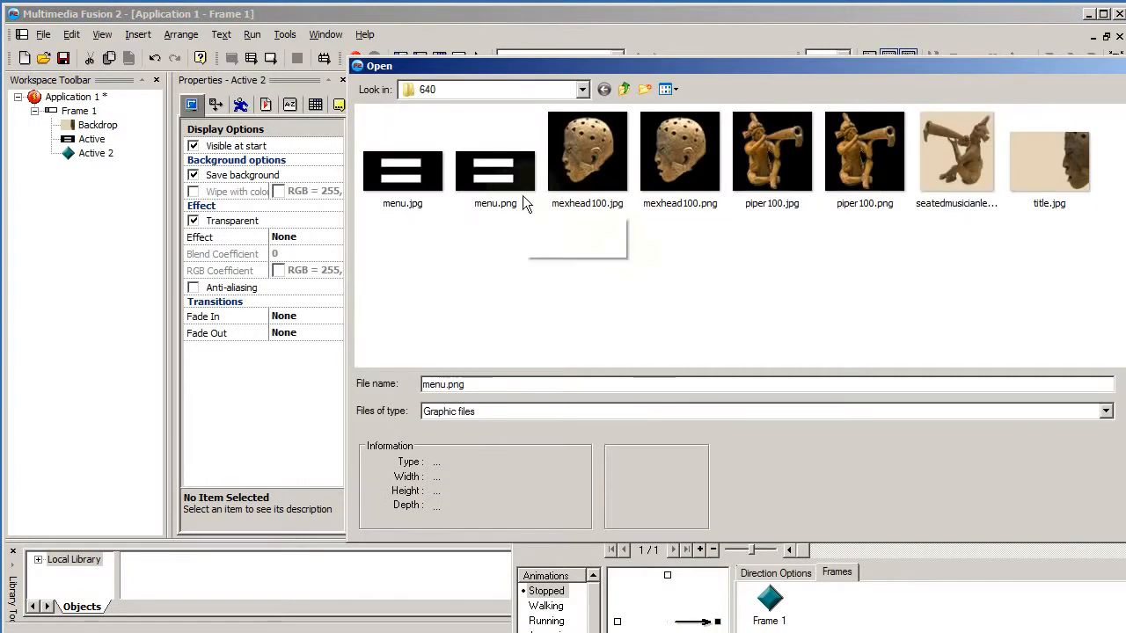
left_click(689, 184)
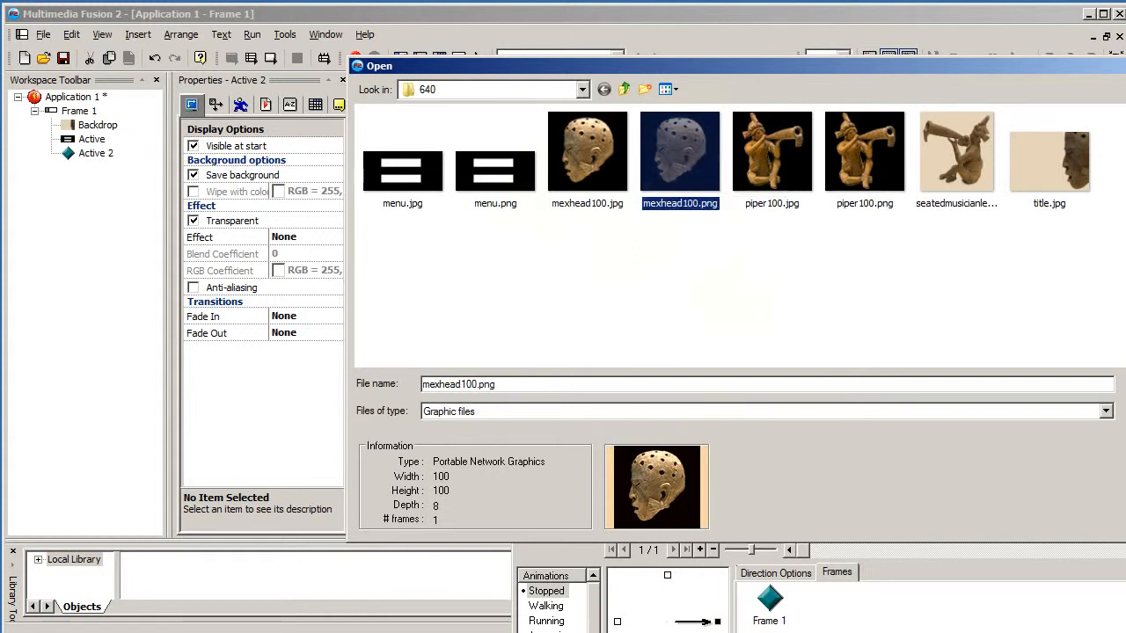
key("Return")
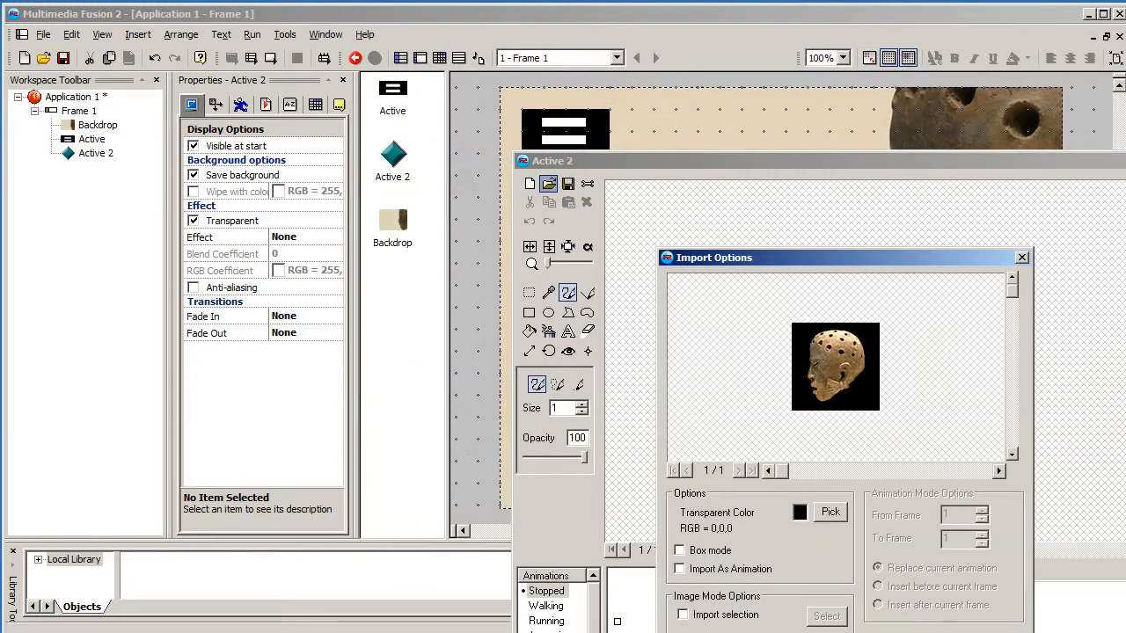
- Set the import transparent colour to magenta, confirm the import and close the image editor
left_click(798, 514)
left_click(802, 513)
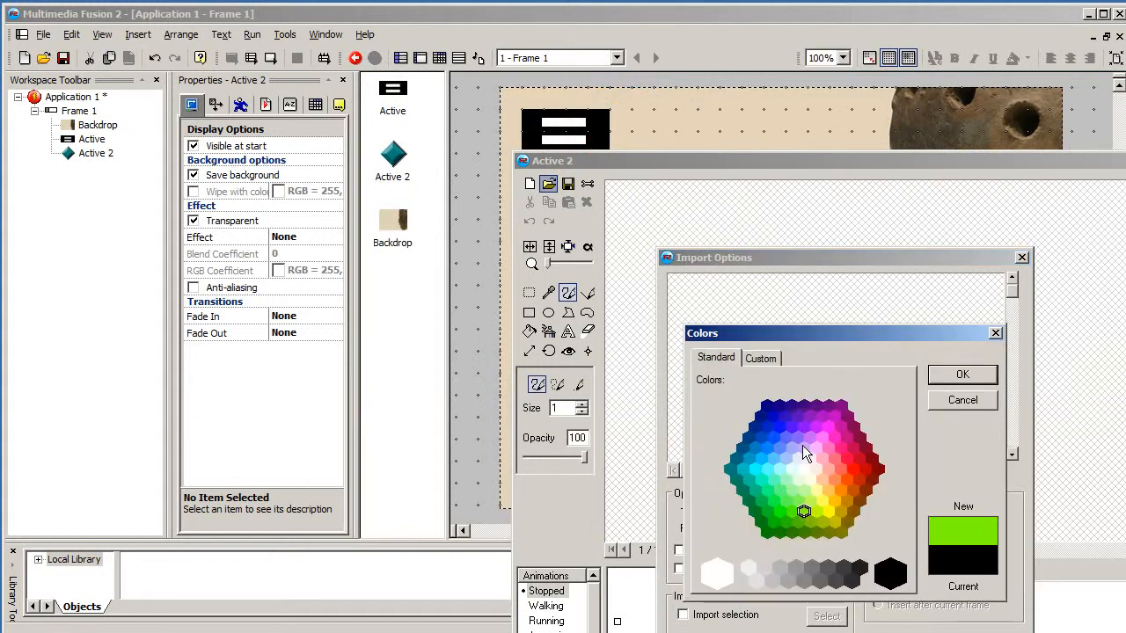
left_click(826, 433)
left_click(830, 427)
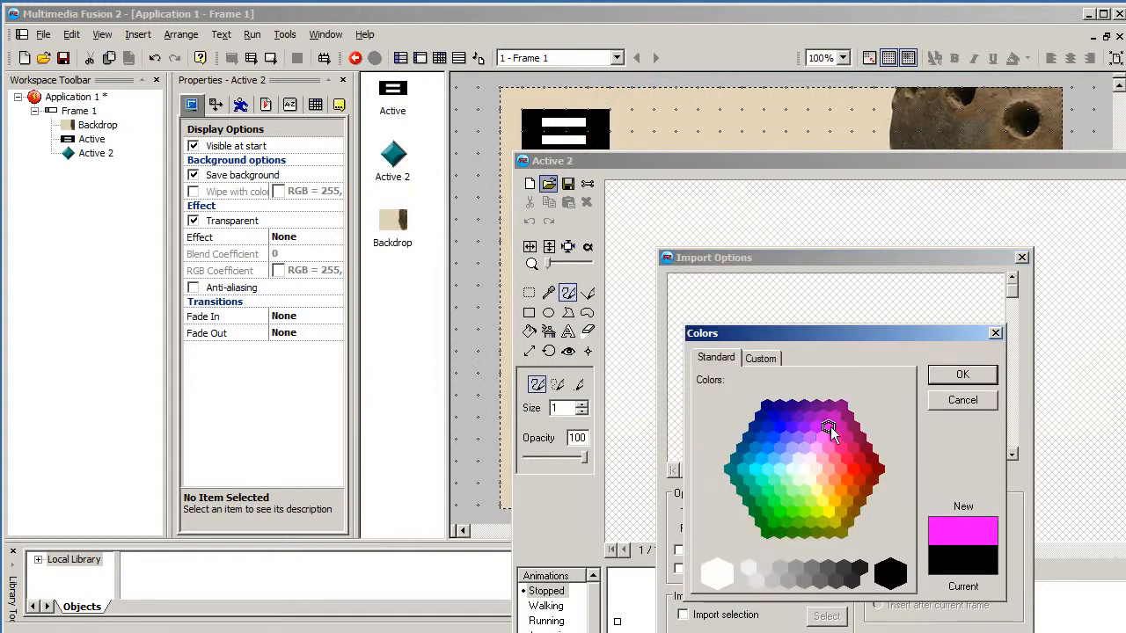
left_click(964, 376)
left_click(913, 630)
key("Return")
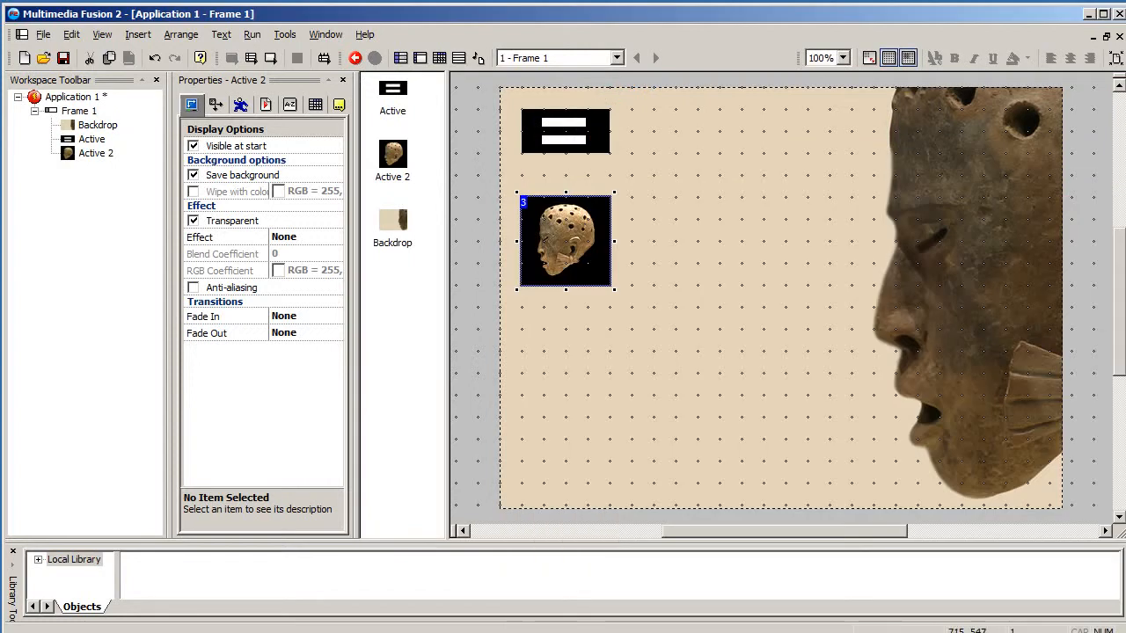
- Insert a third Active object below the head graphic and open its image editor
double_click(510, 310)
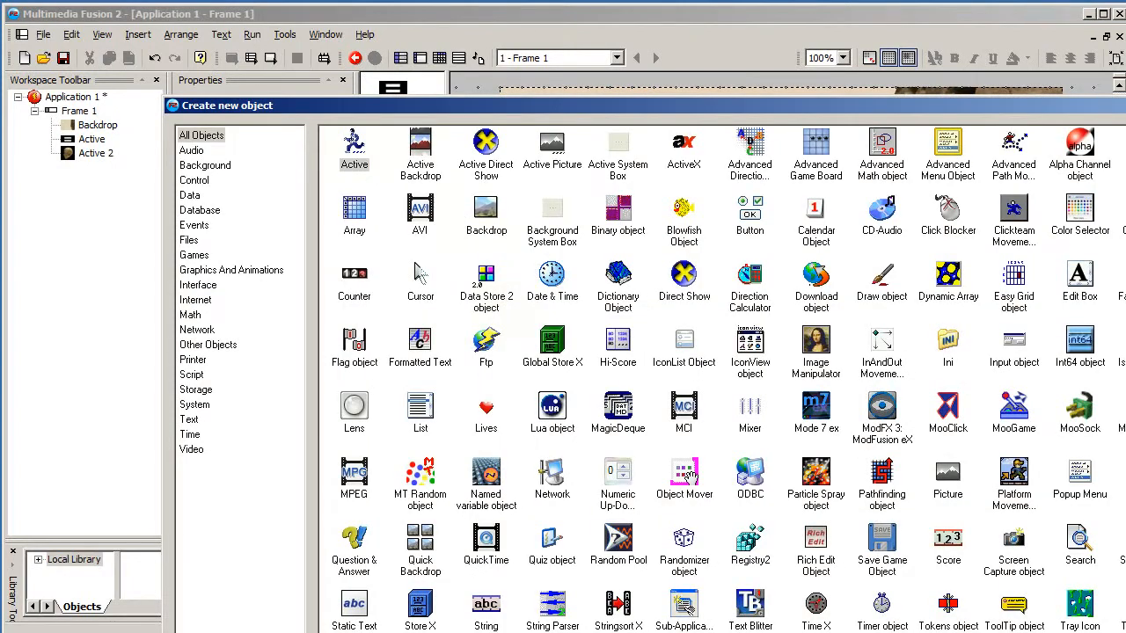
key("Return")
double_click(521, 322)
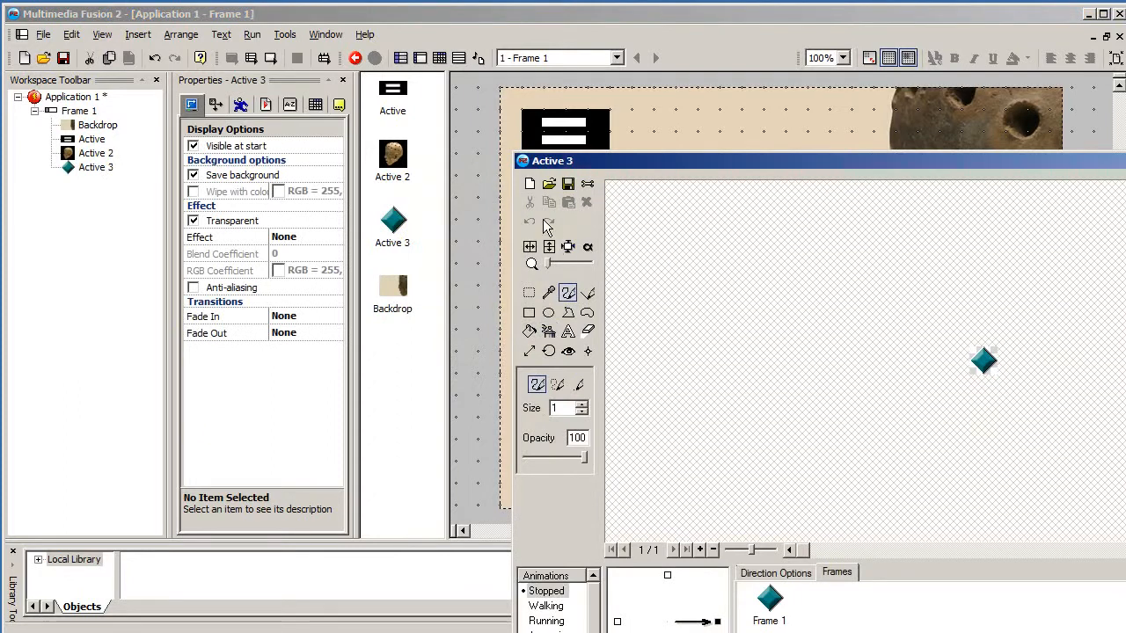
- Import piper100.png into the new object with the default transparent colour and close the editor
left_click(548, 184)
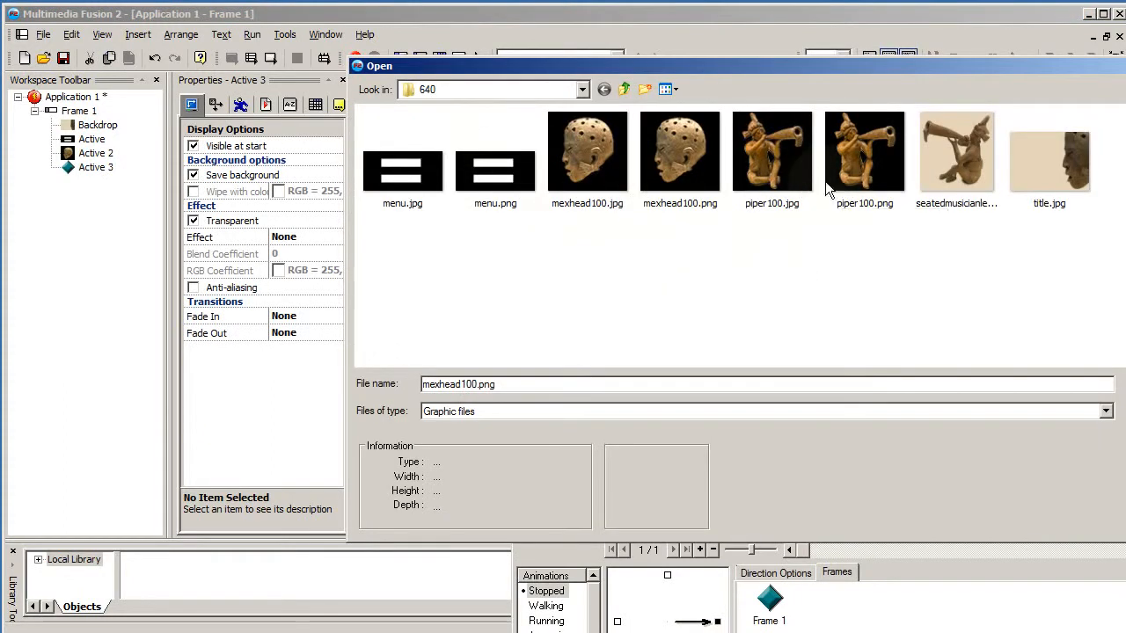
left_click(827, 181)
double_click(827, 181)
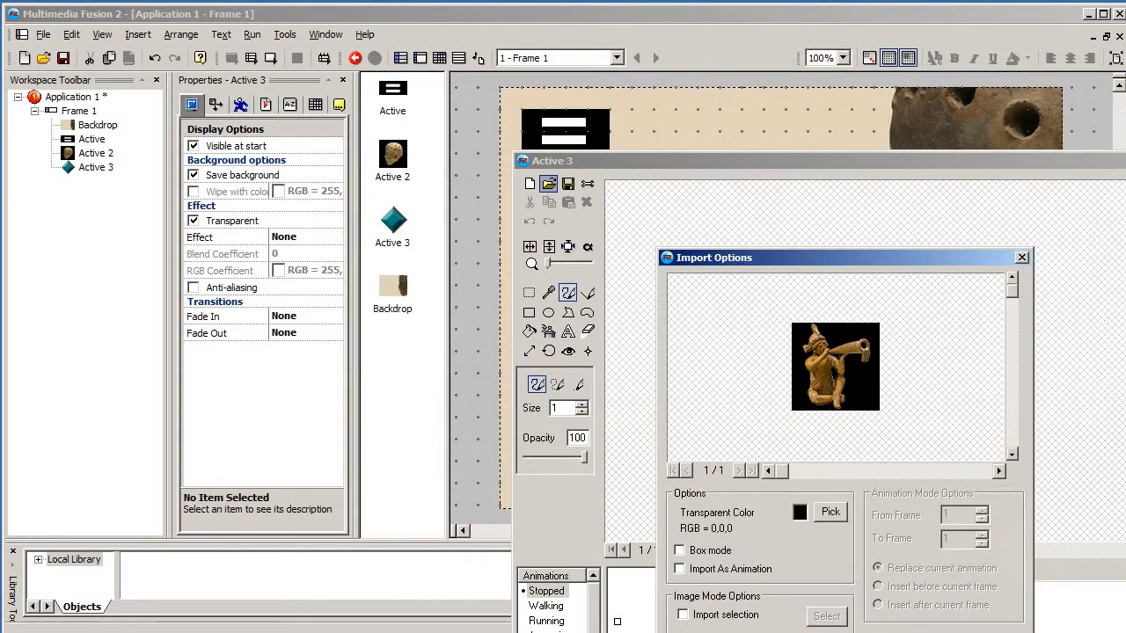
key("Return")
key("Return")
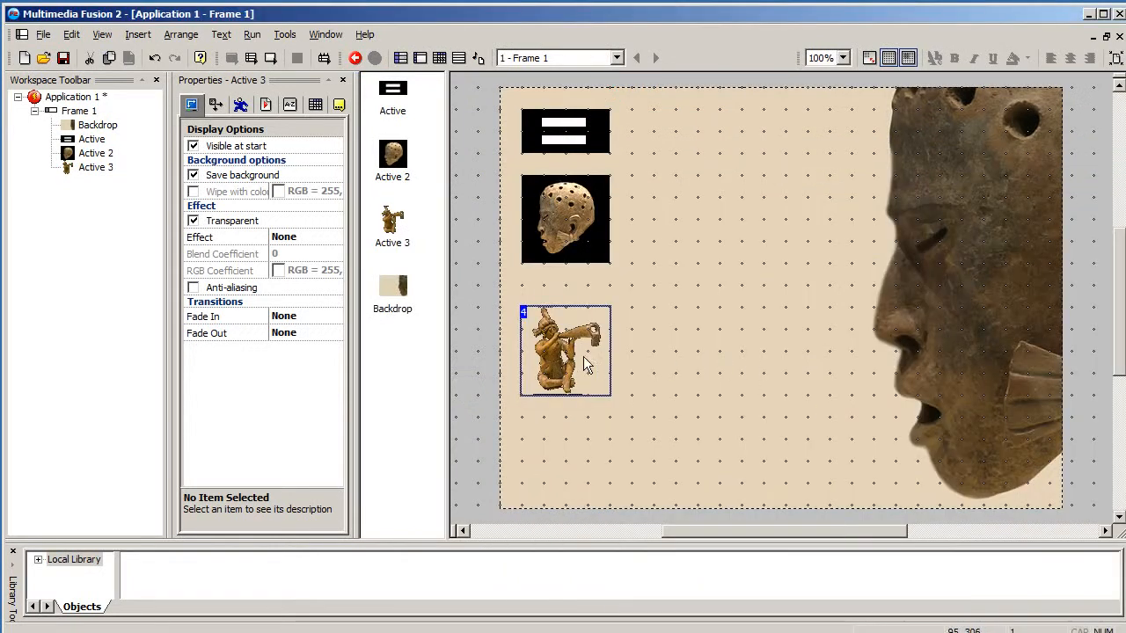
- Move the piper object slightly up, reopen its image editor and import piper100.png again
left_click_drag(563, 343, 563, 321)
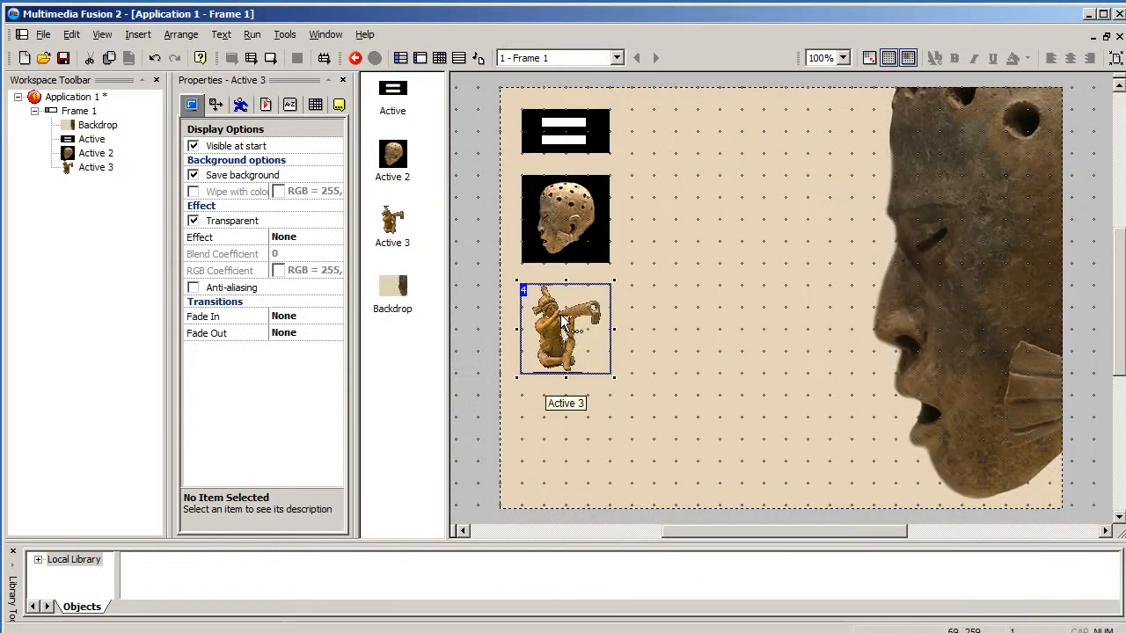
double_click(564, 322)
left_click(549, 199)
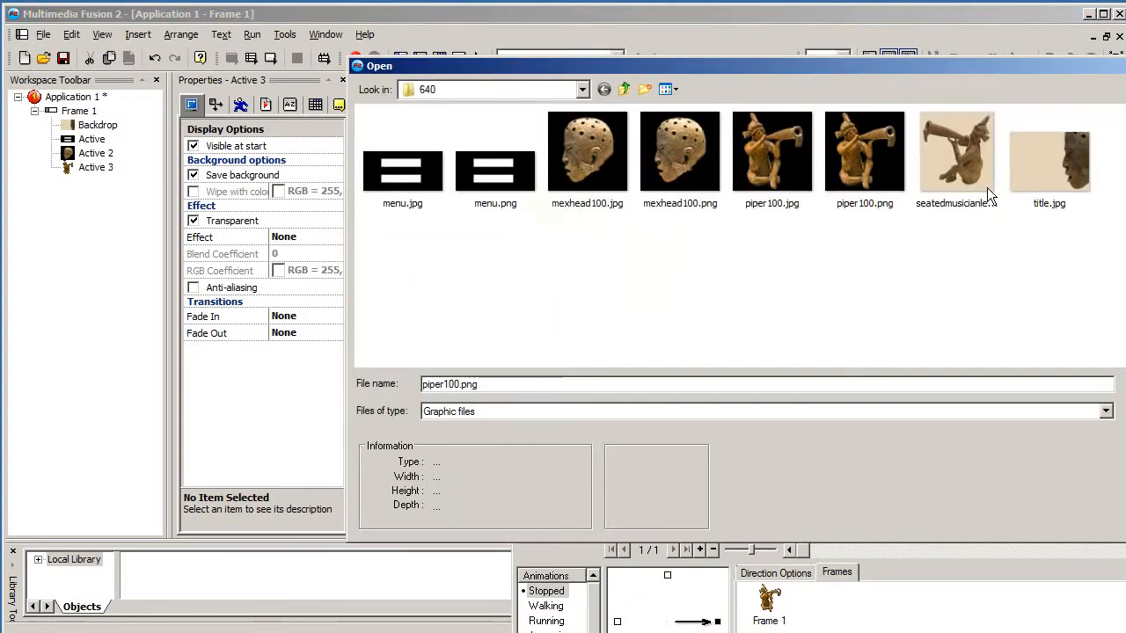
double_click(865, 151)
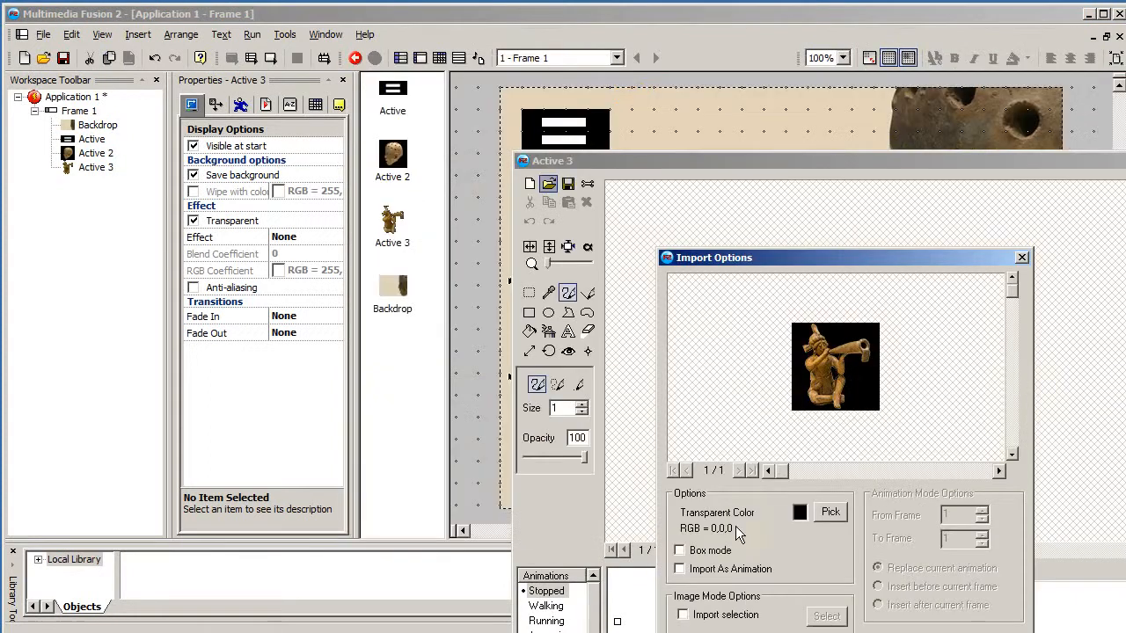
- Set the import transparent colour to magenta, confirm the import and close the image editor
left_click(800, 514)
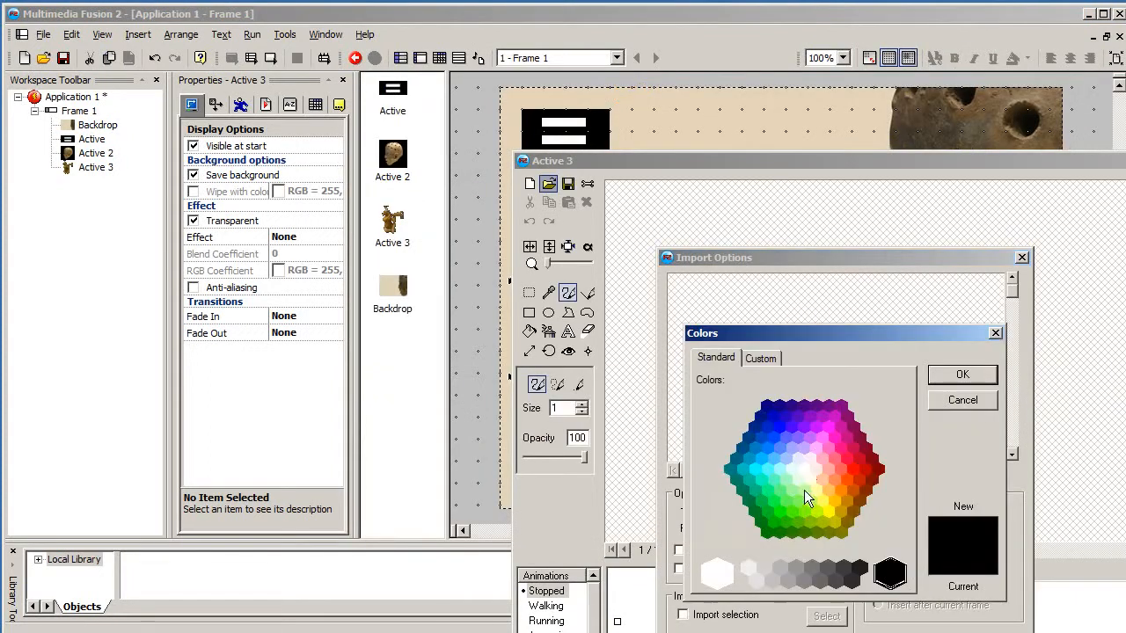
left_click(827, 438)
left_click(962, 375)
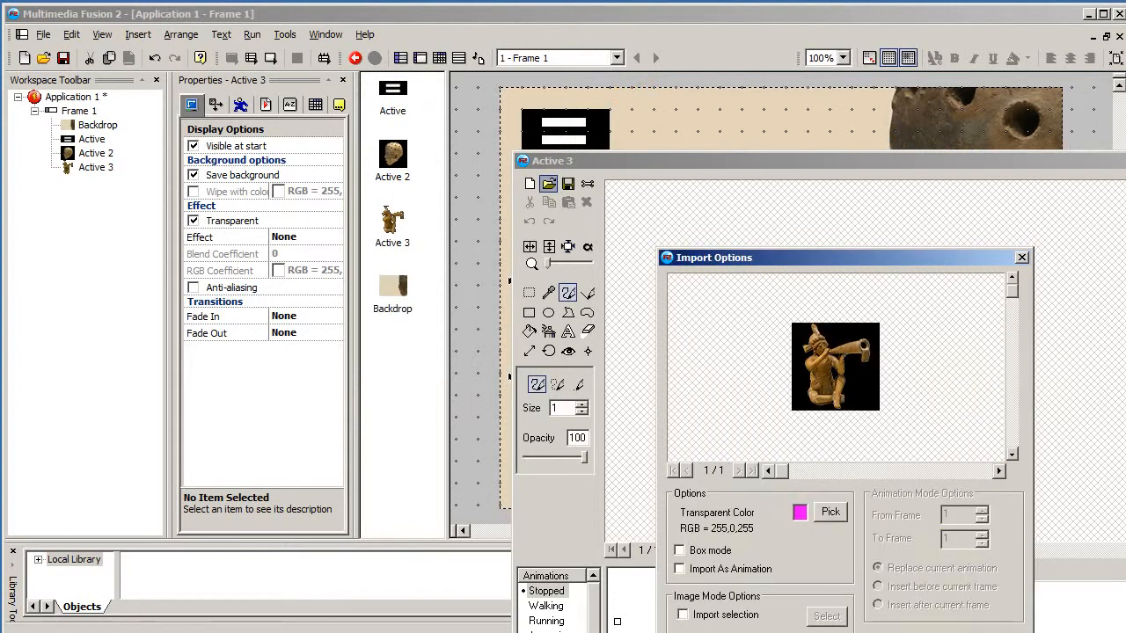
key("Return")
key("Return")
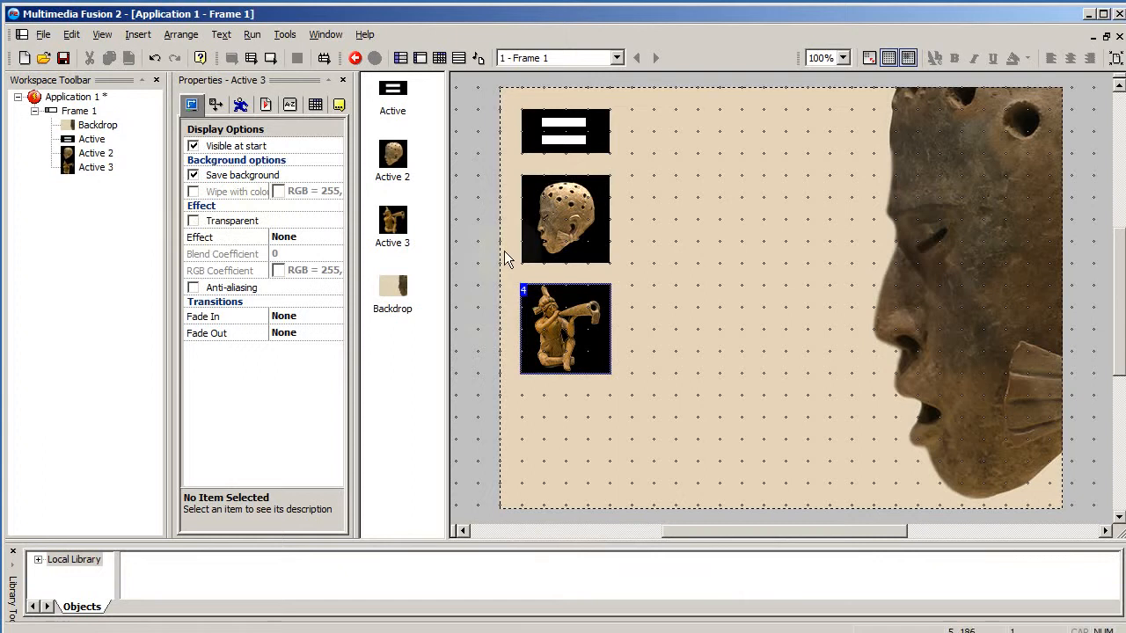
- Turn off the head object's Transparent property and inspect the piper object's properties
left_click(584, 250)
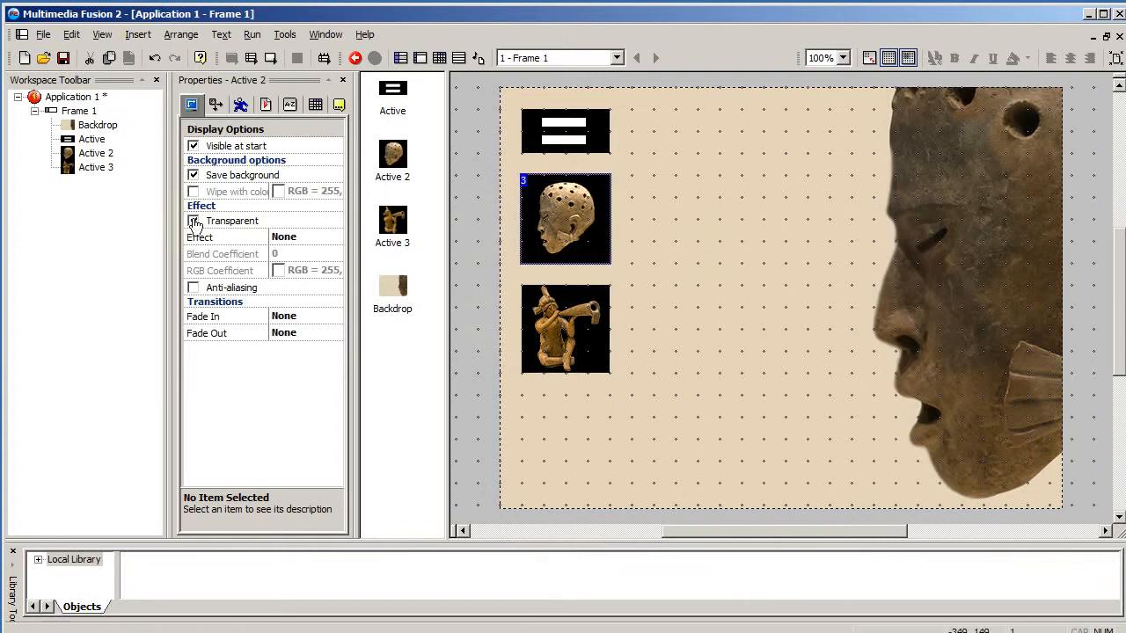
left_click(192, 221)
left_click(651, 245)
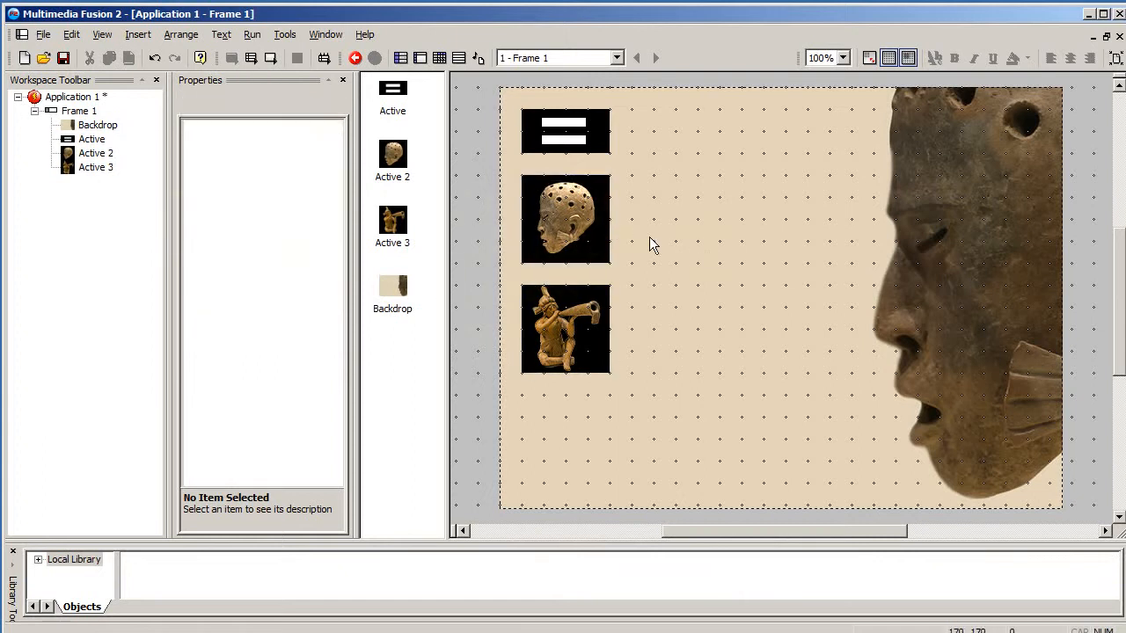
left_click(596, 345)
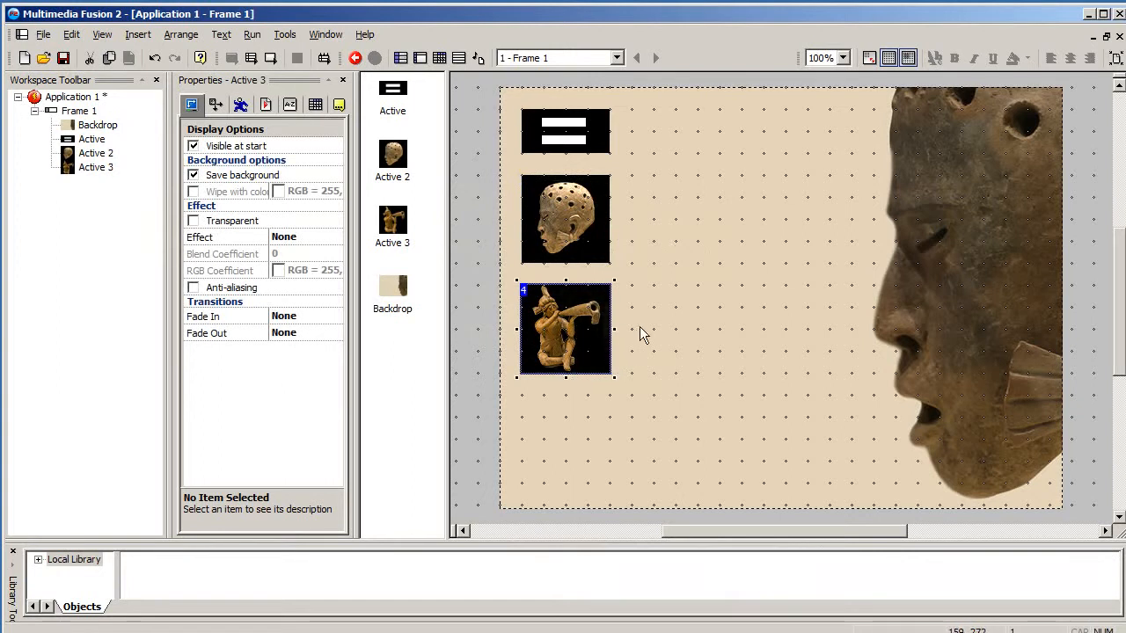
left_click(679, 321)
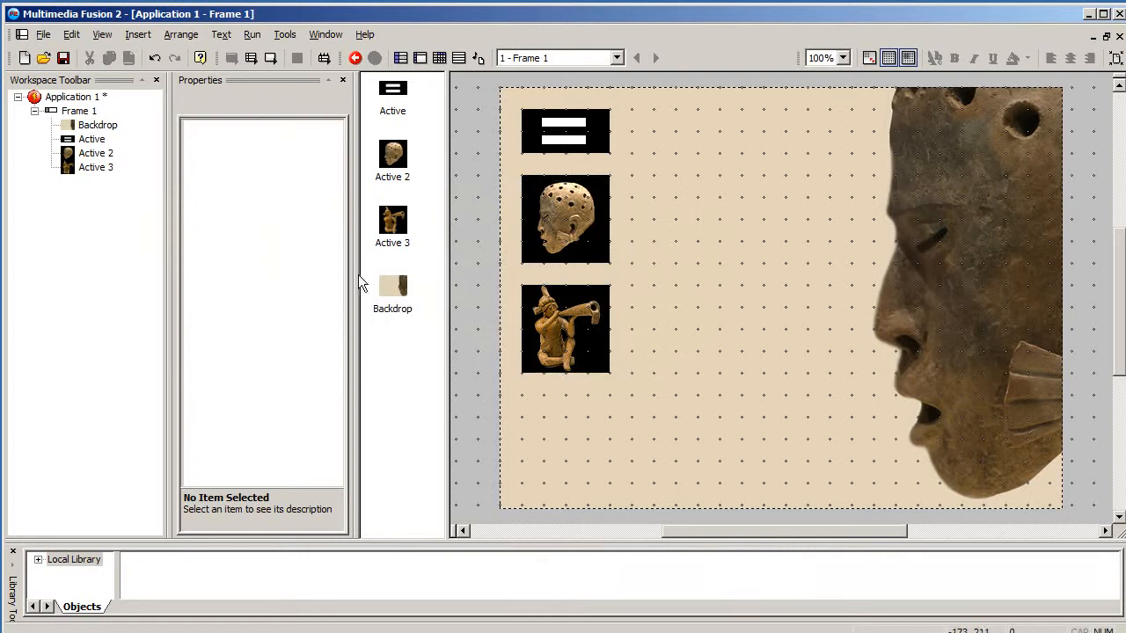
- Insert a String text object reading "Mayan Terracotta" and move it near the top of the frame
double_click(475, 322)
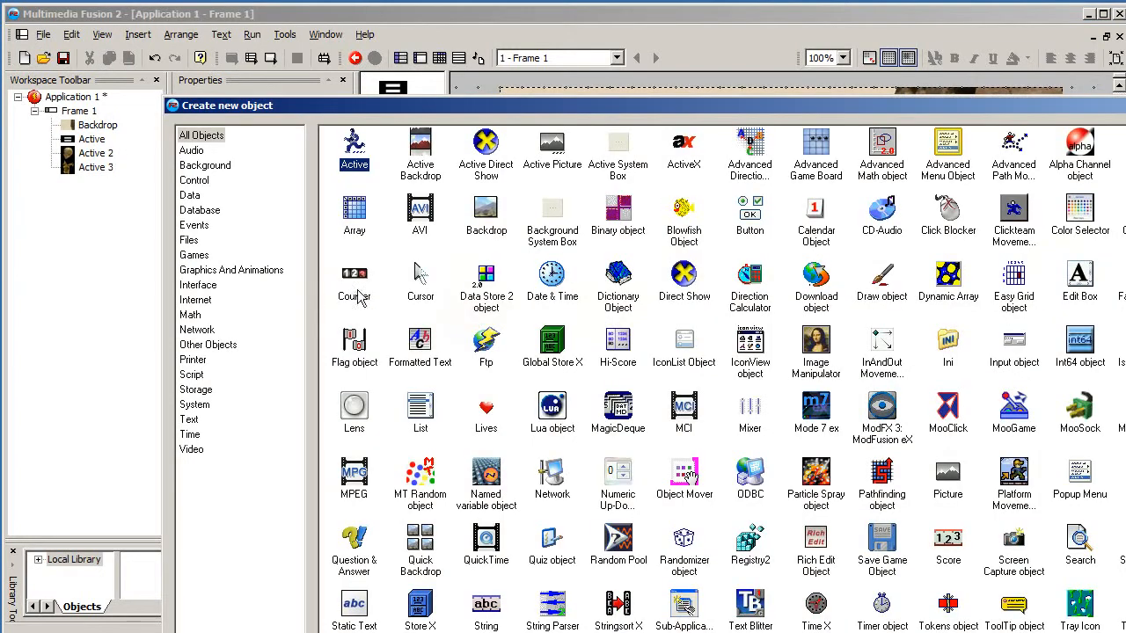
left_click(188, 420)
left_click(686, 147)
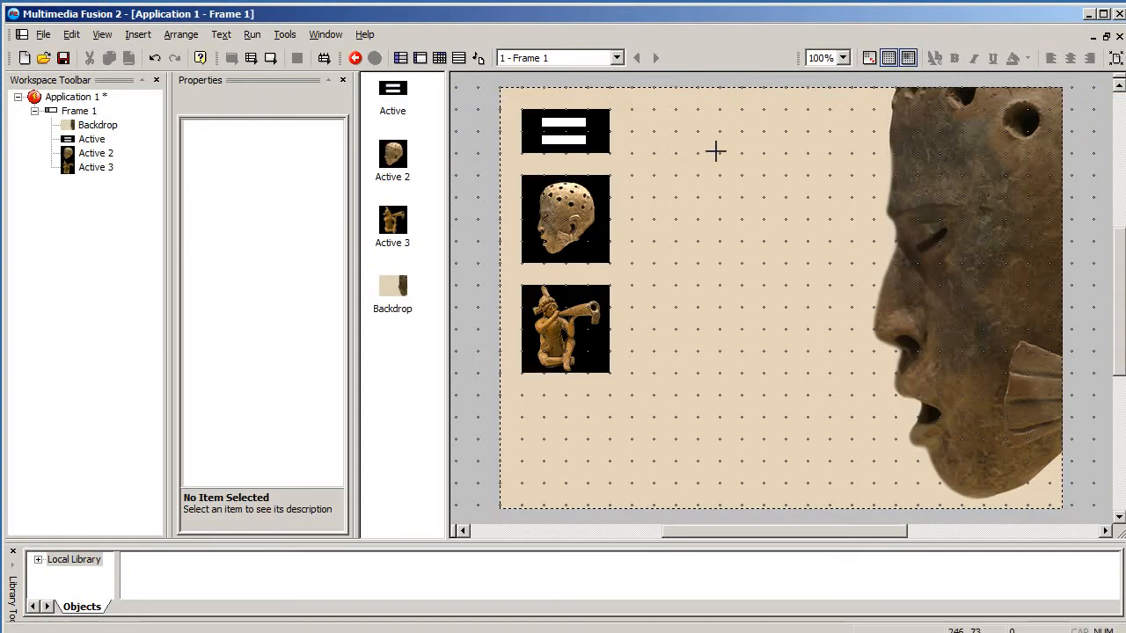
left_click(716, 145)
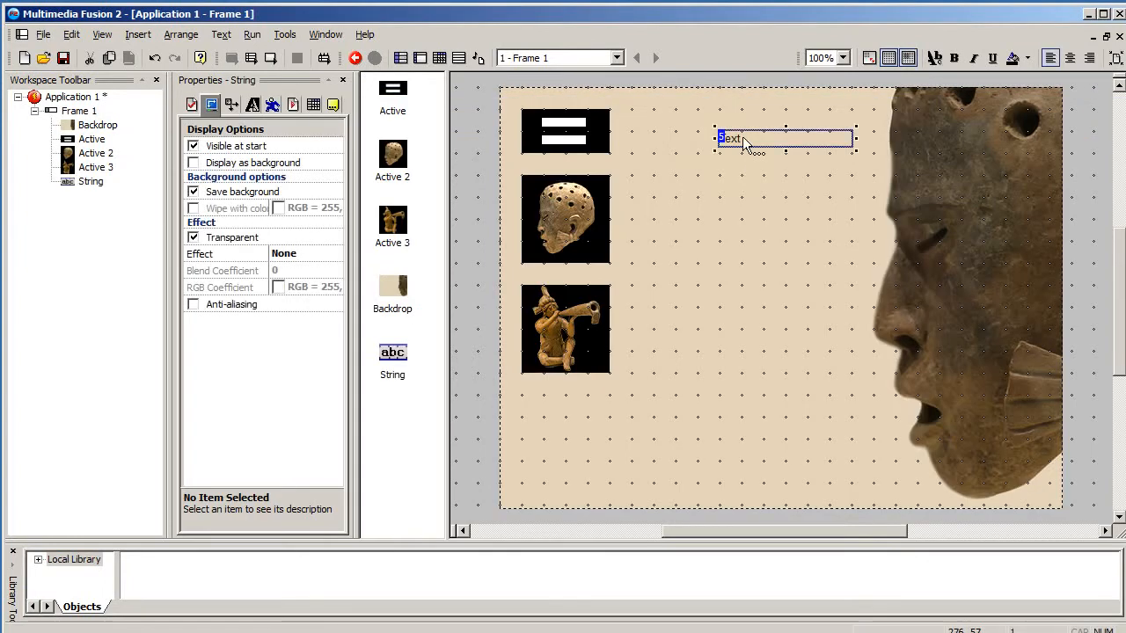
type("Mayan")
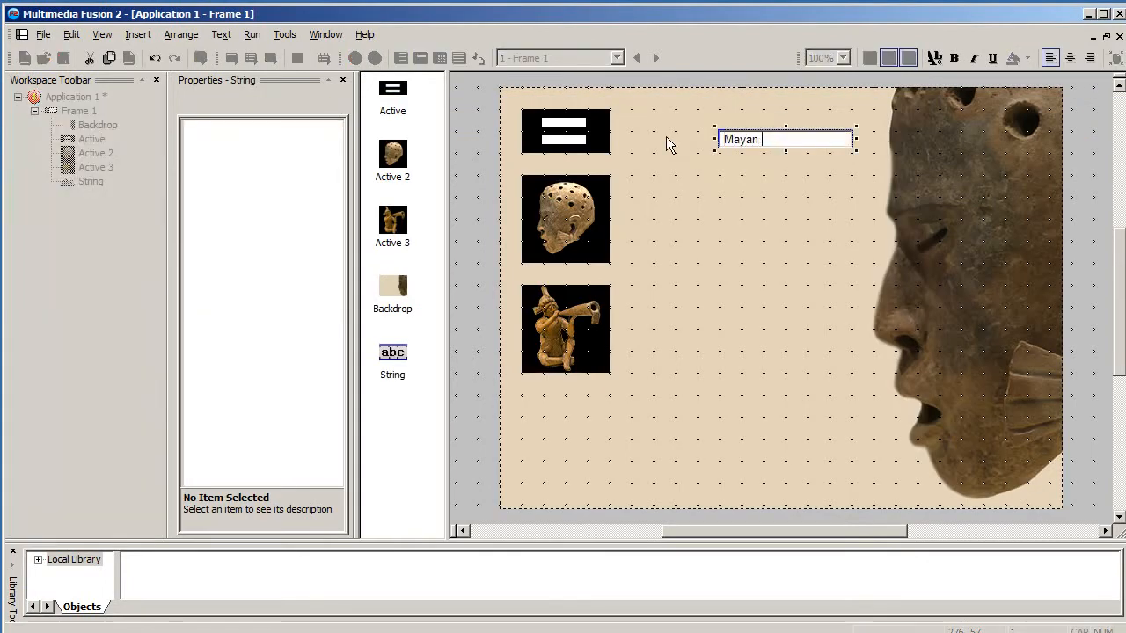
type(" Terracto")
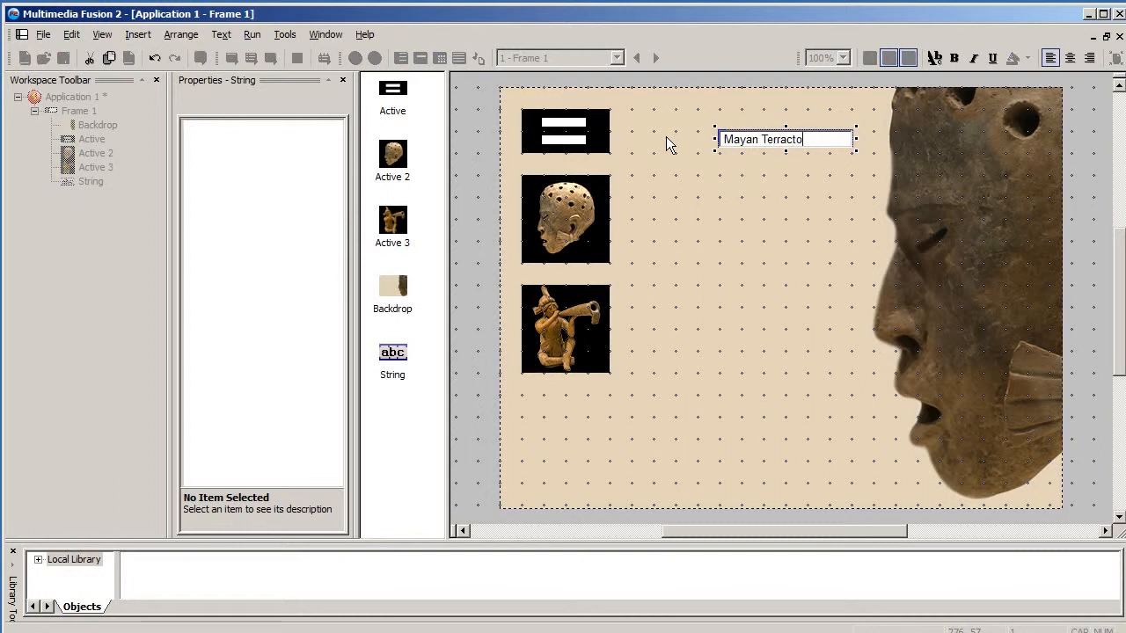
key("BackSpace")
key("BackSpace")
type("otta")
left_click(715, 145)
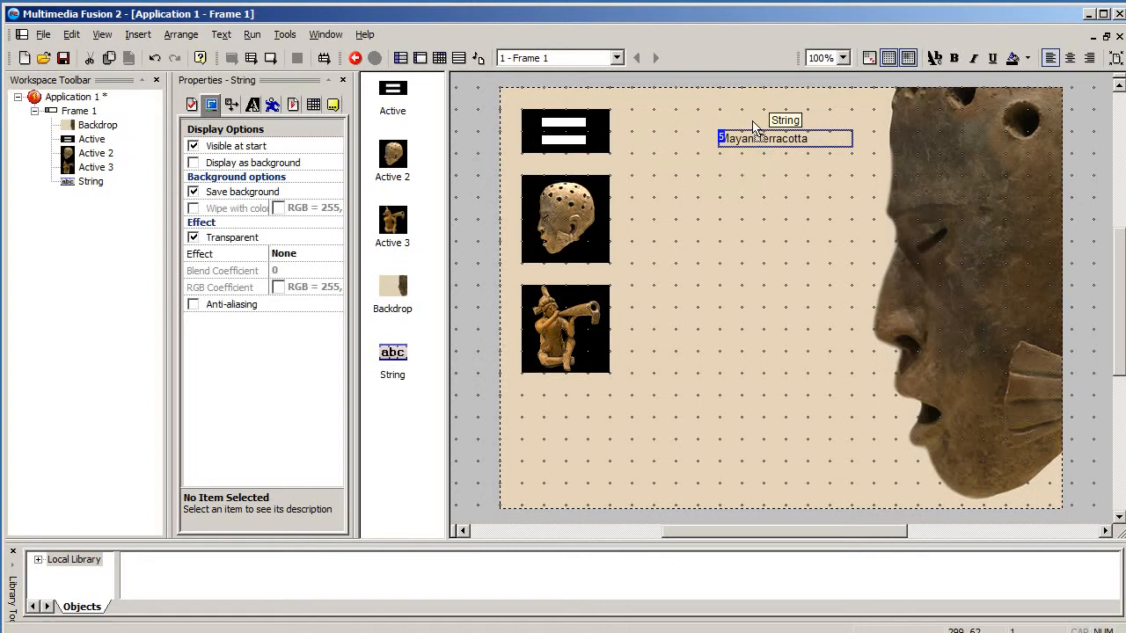
left_click_drag(730, 136, 686, 115)
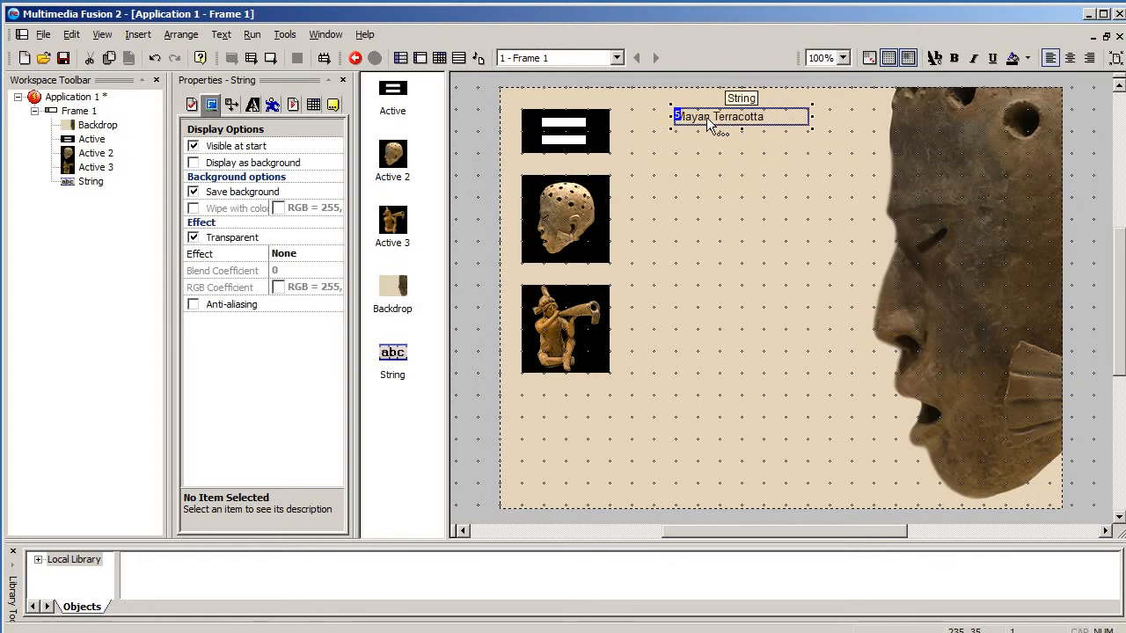
- Set the title text's font to Bauhaus 93 at size 20
left_click(253, 105)
left_click(294, 149)
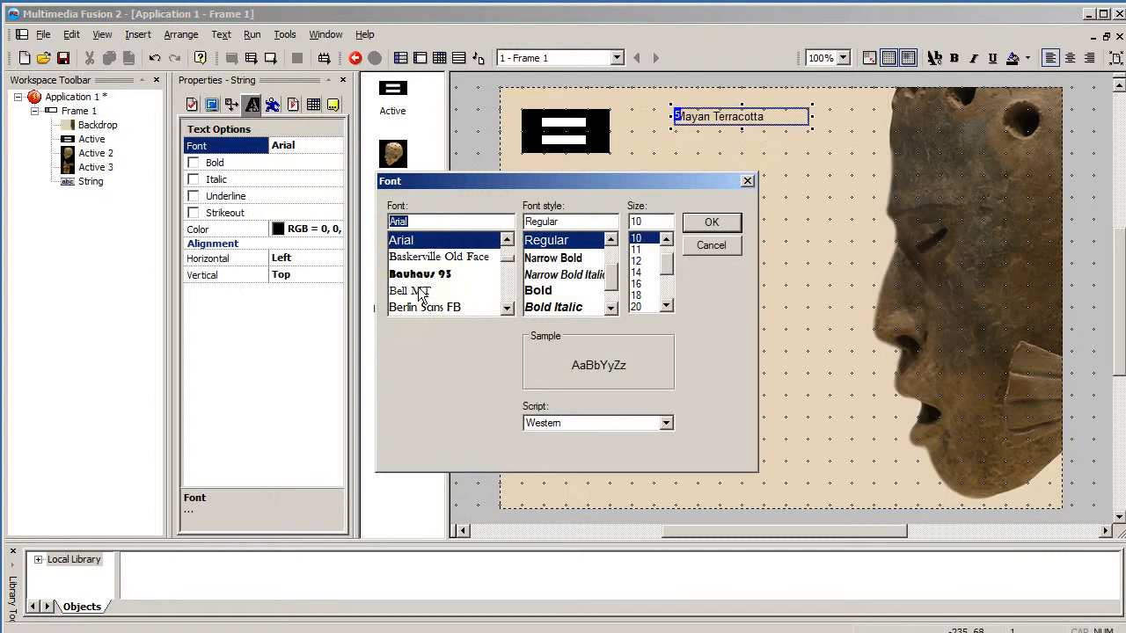
left_click(475, 274)
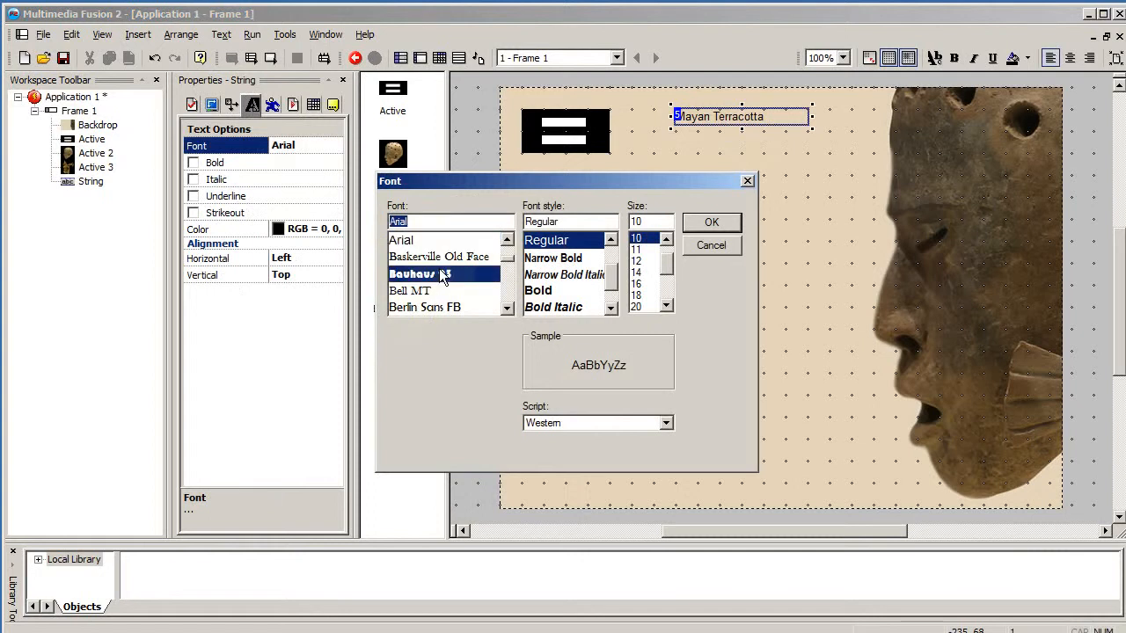
left_click(637, 306)
left_click(712, 221)
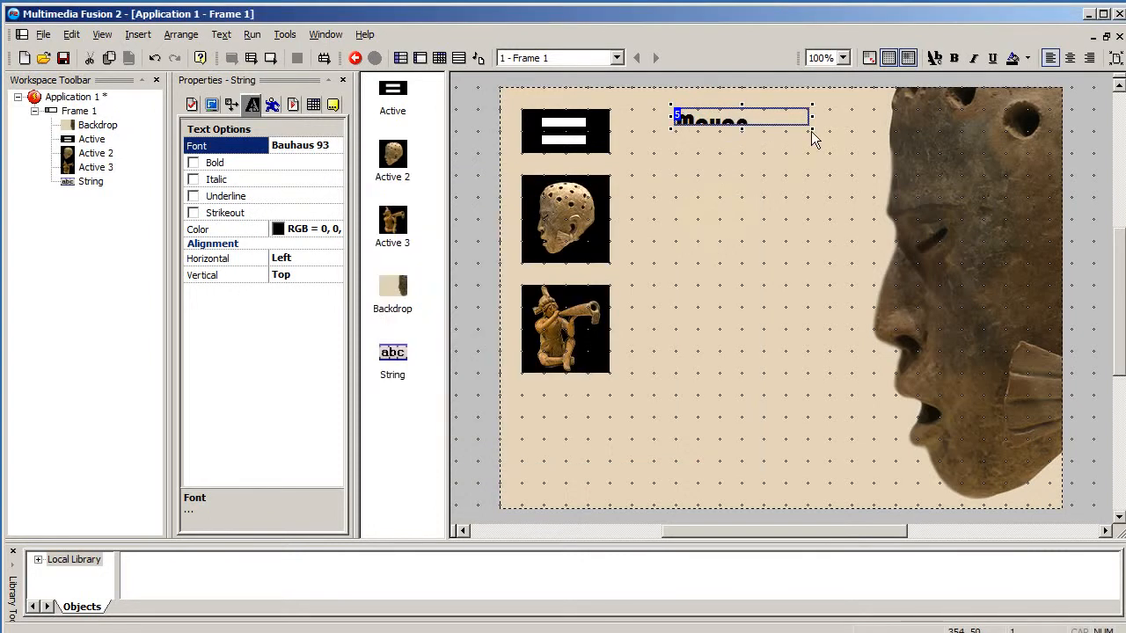
left_click(774, 160)
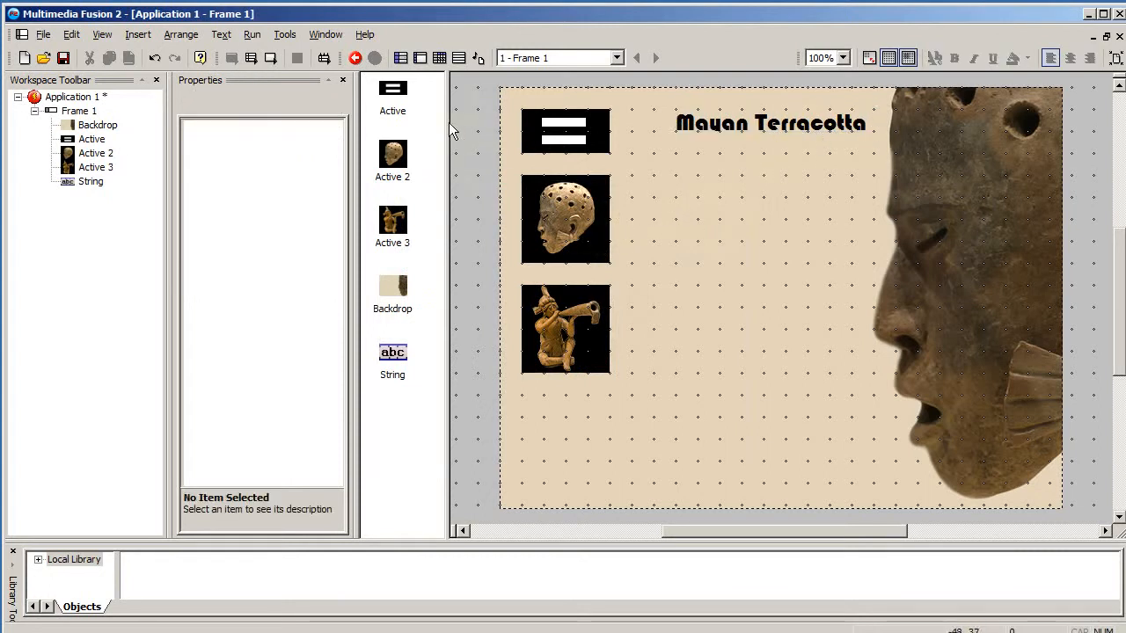
- Inspect the properties of the menu, head and piper objects in turn
left_click(572, 134)
left_click(563, 220)
left_click(560, 343)
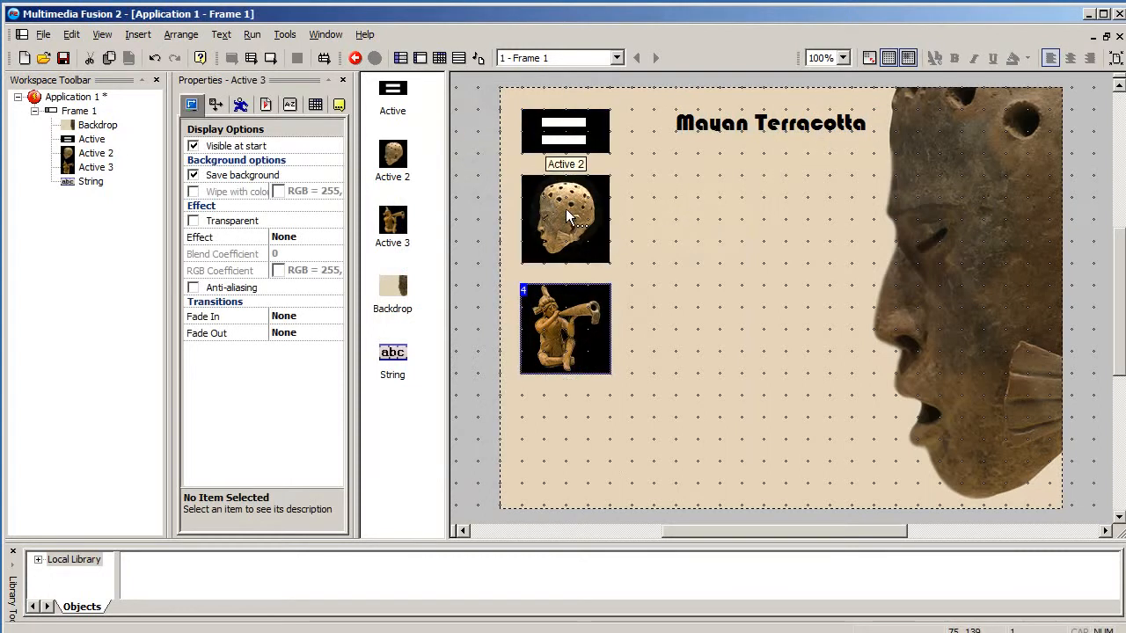
left_click(565, 208)
left_click(565, 132)
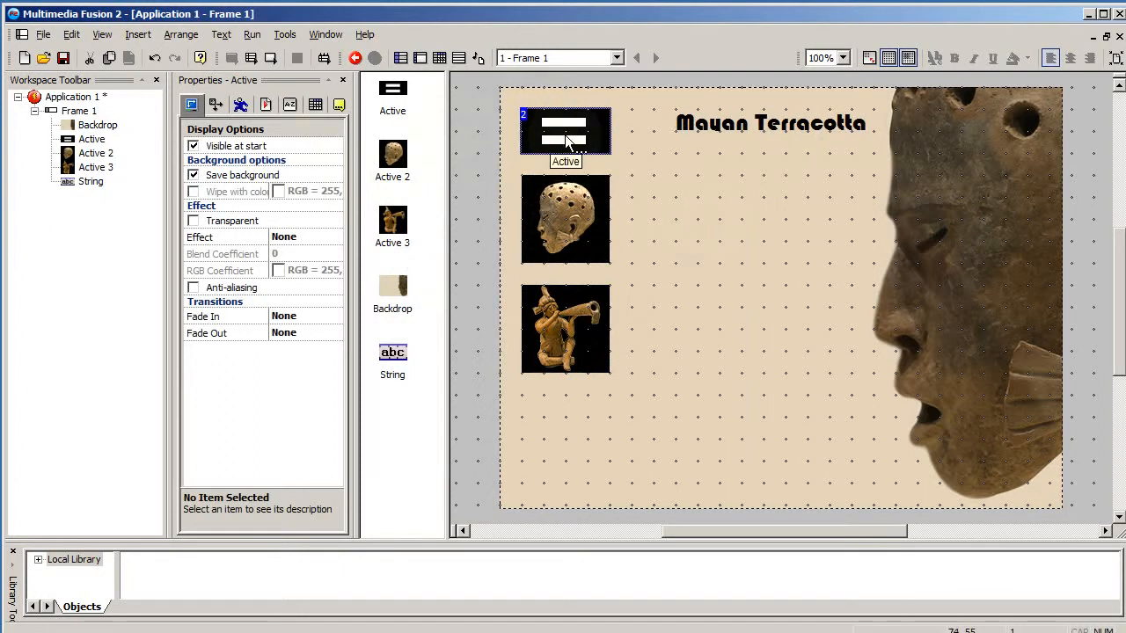
- Rename the menu button active object to TitleBtn
left_click(92, 139)
left_click(97, 151)
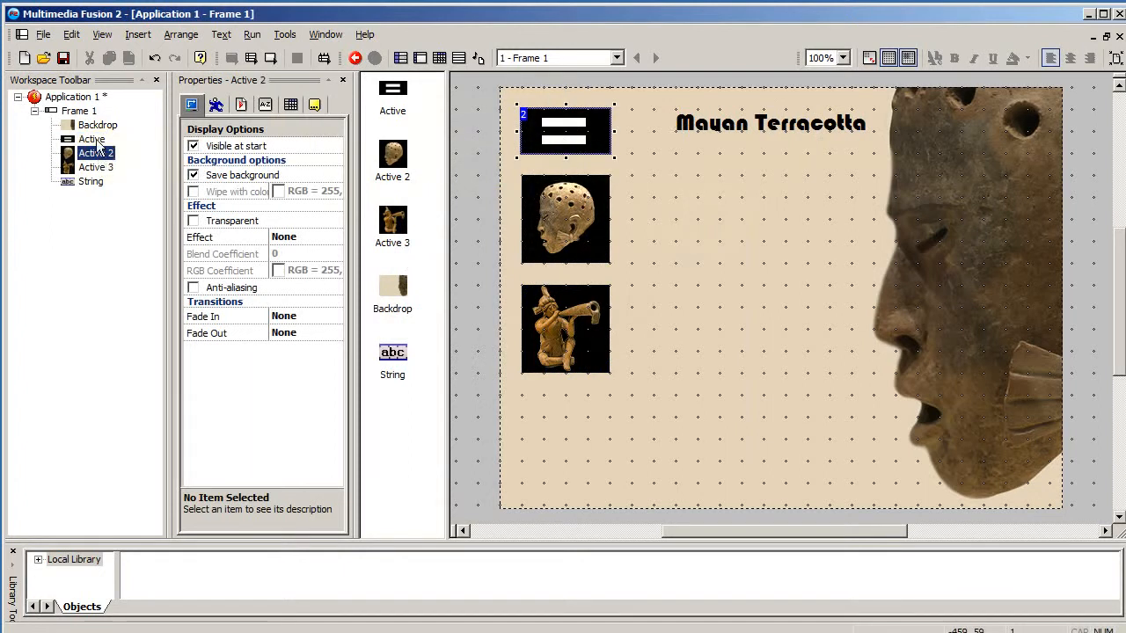
left_click(93, 139)
left_click(95, 153)
left_click(95, 168)
right_click(95, 140)
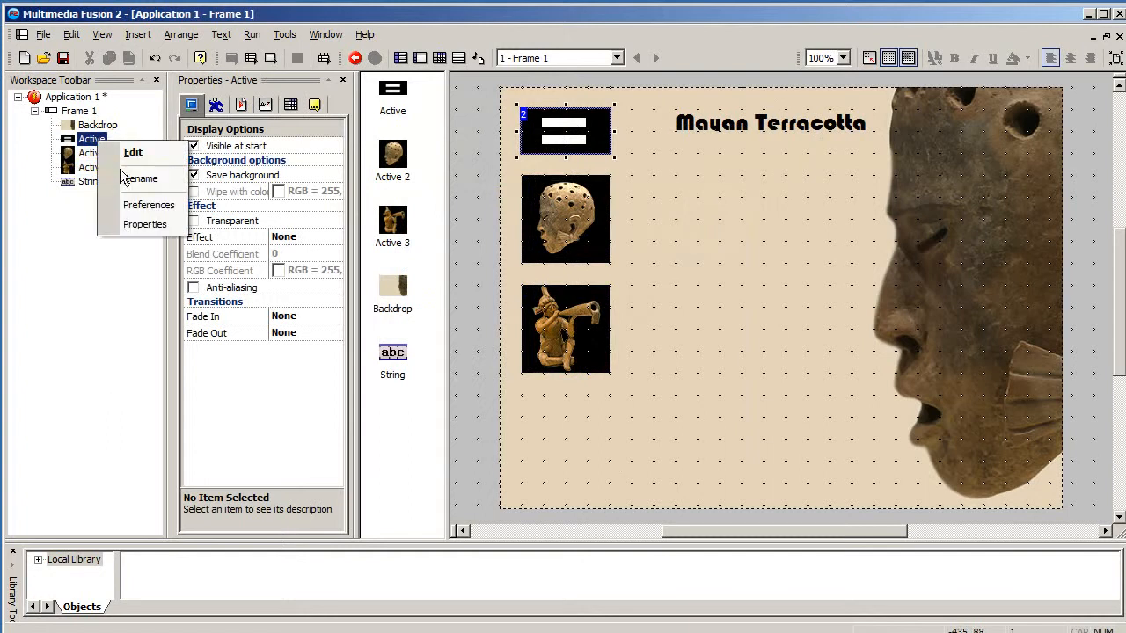
left_click(136, 185)
type("Menu")
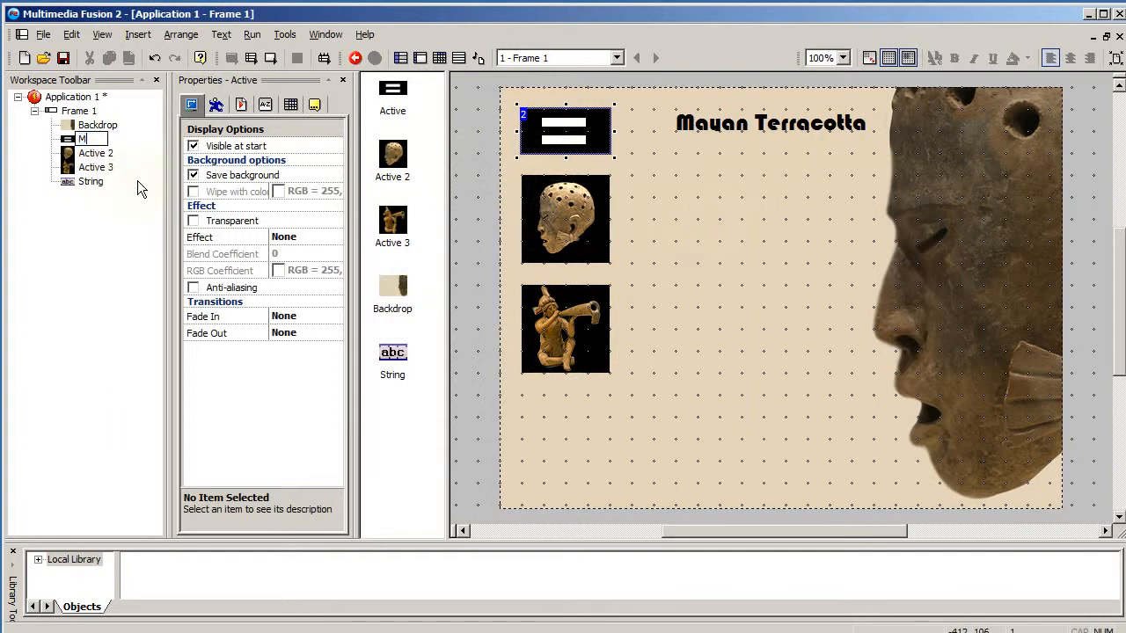
key("BackSpace")
key("BackSpace")
key("BackSpace")
key("BackSpace")
type("TitleBtn")
key("Return")
- Rename the head active object to MexheadBtn
left_click(106, 156)
right_click(106, 159)
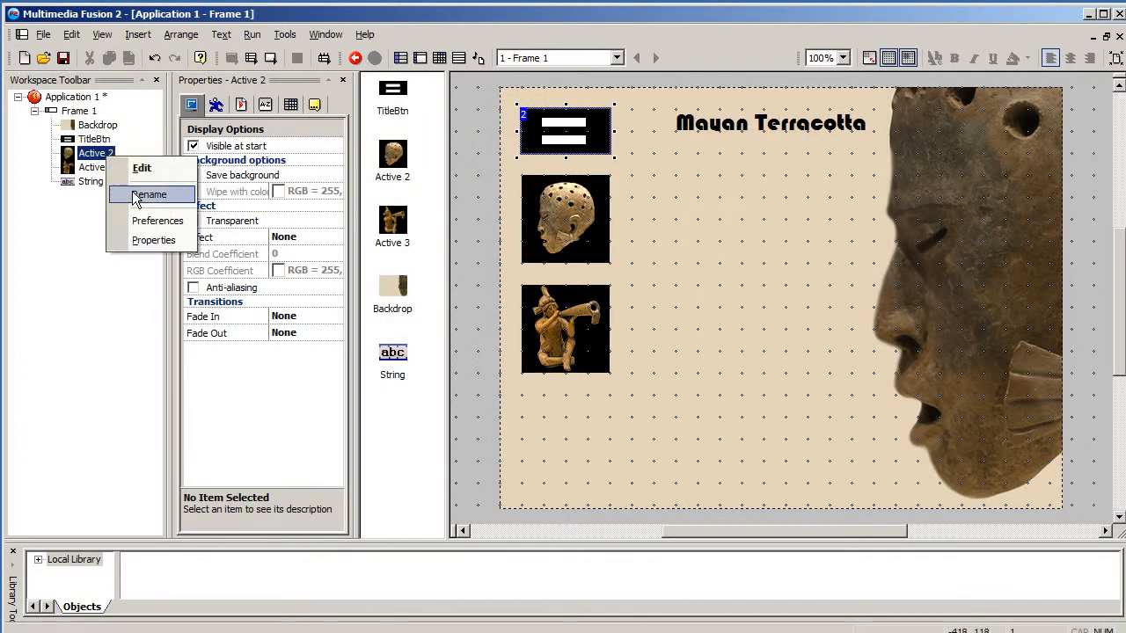
left_click(134, 192)
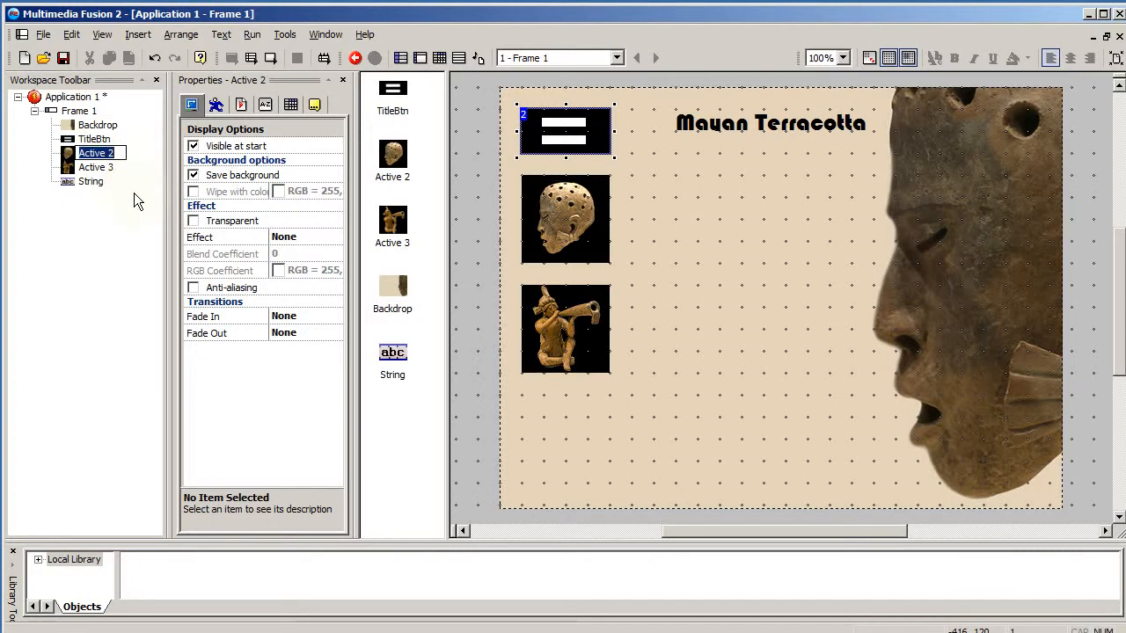
type("MexheadBtn")
key("Return")
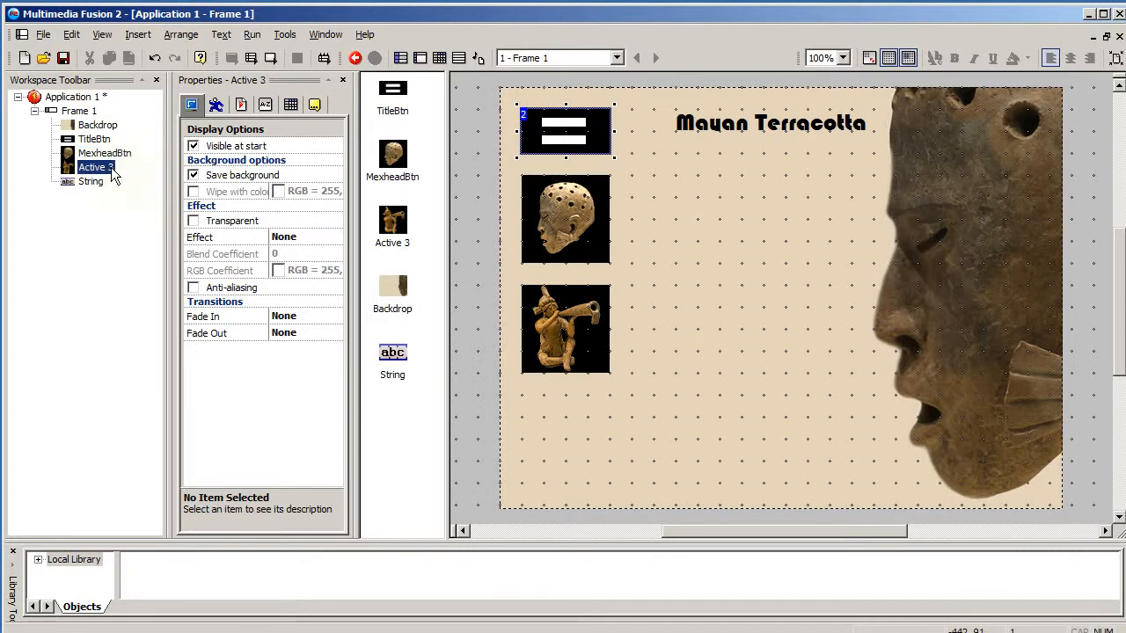
- Rename the piper active object to PiperBtn
right_click(112, 174)
left_click(165, 209)
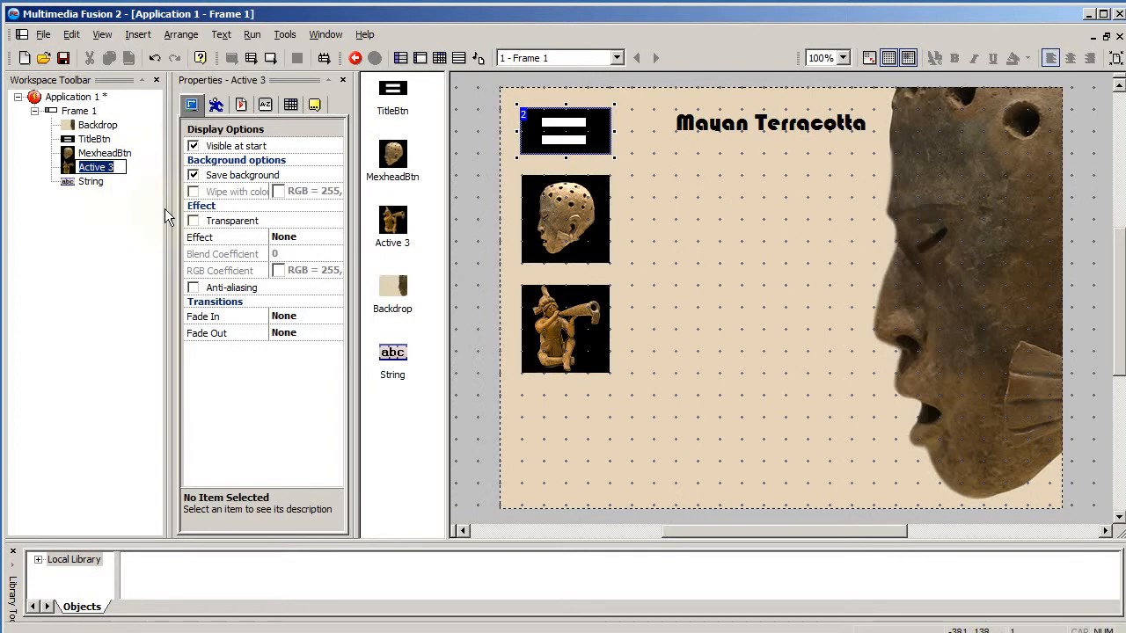
type("Piper")
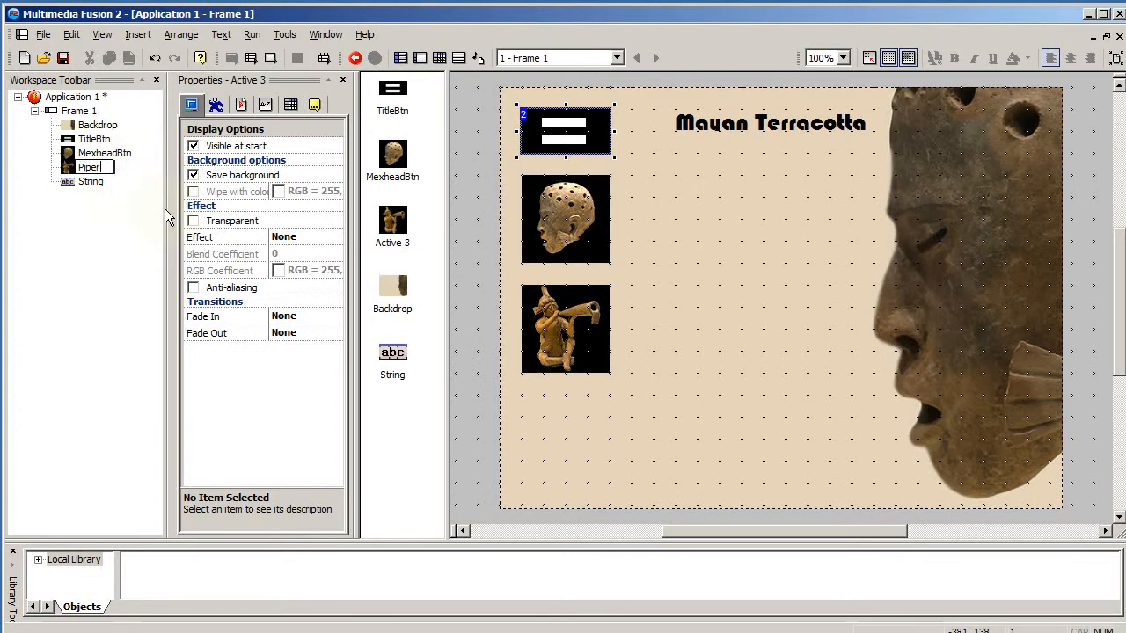
type("Btn")
key("Return")
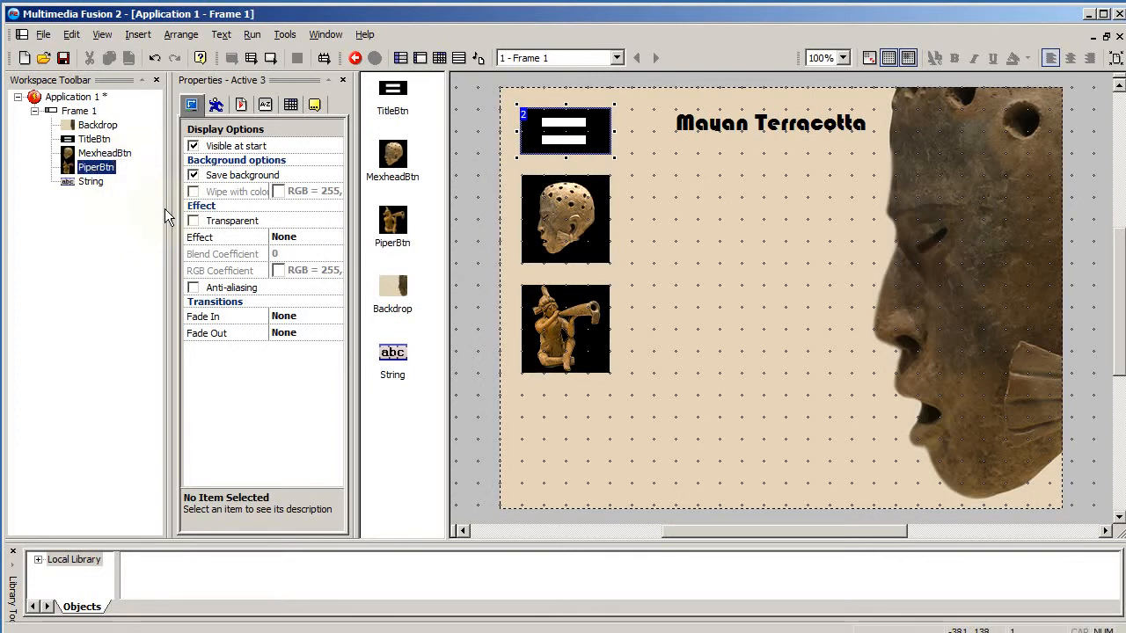
- Rename the String text object to Title
left_click(92, 181)
right_click(91, 181)
left_click(117, 212)
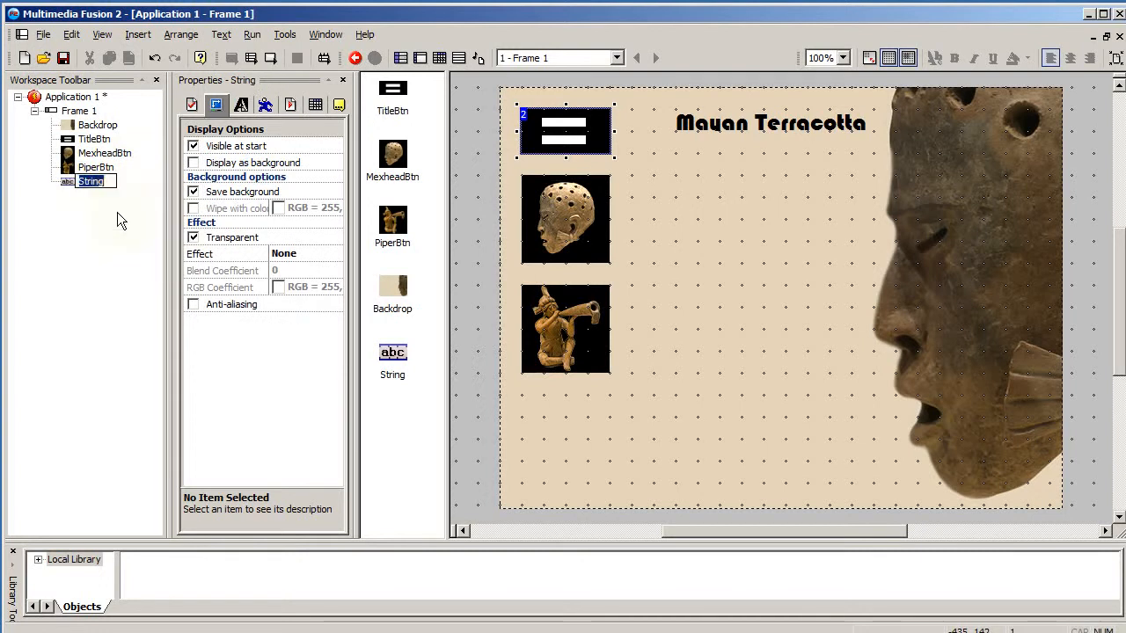
type("Title")
key("Return")
- Rename Frame 1 to TitlePage
left_click(89, 125)
left_click(86, 112)
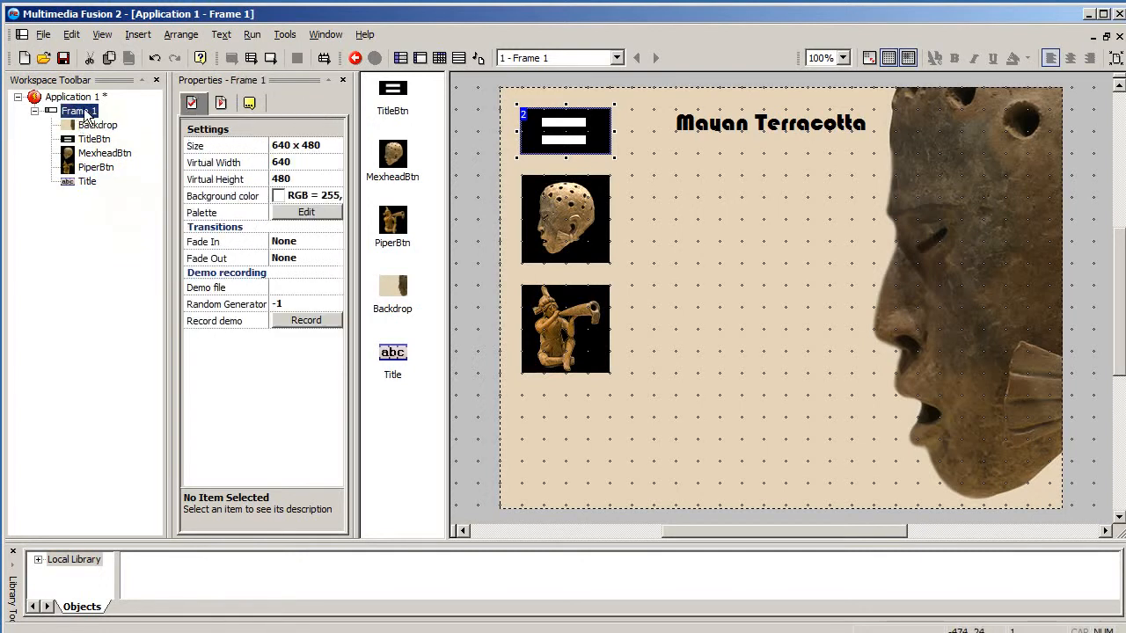
right_click(93, 113)
left_click(150, 236)
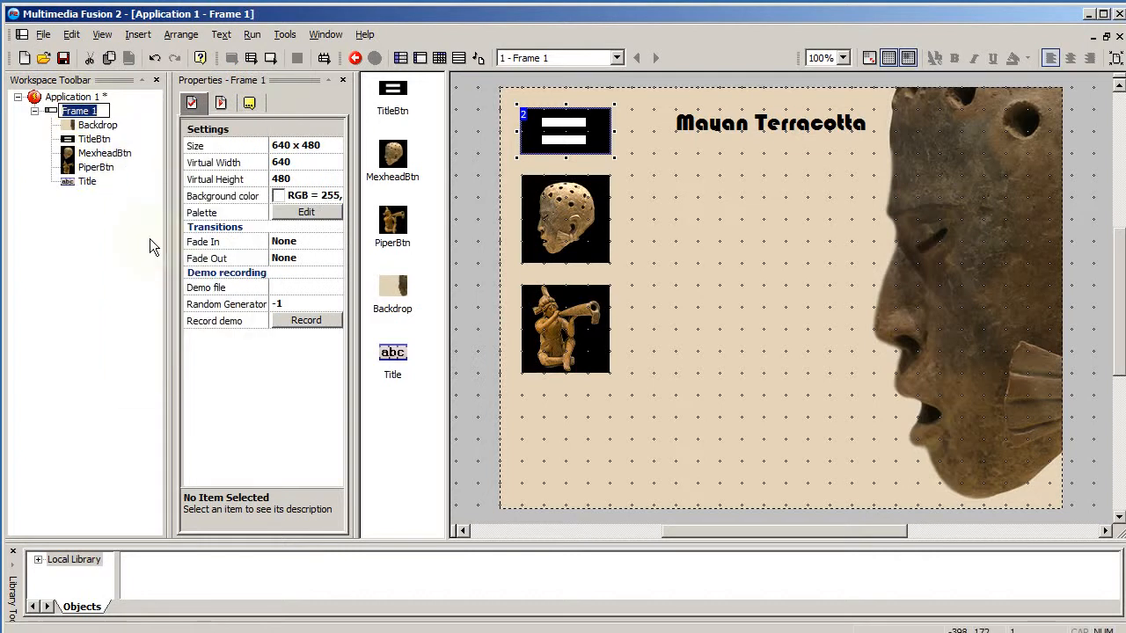
type("TitlePage")
key("Return")
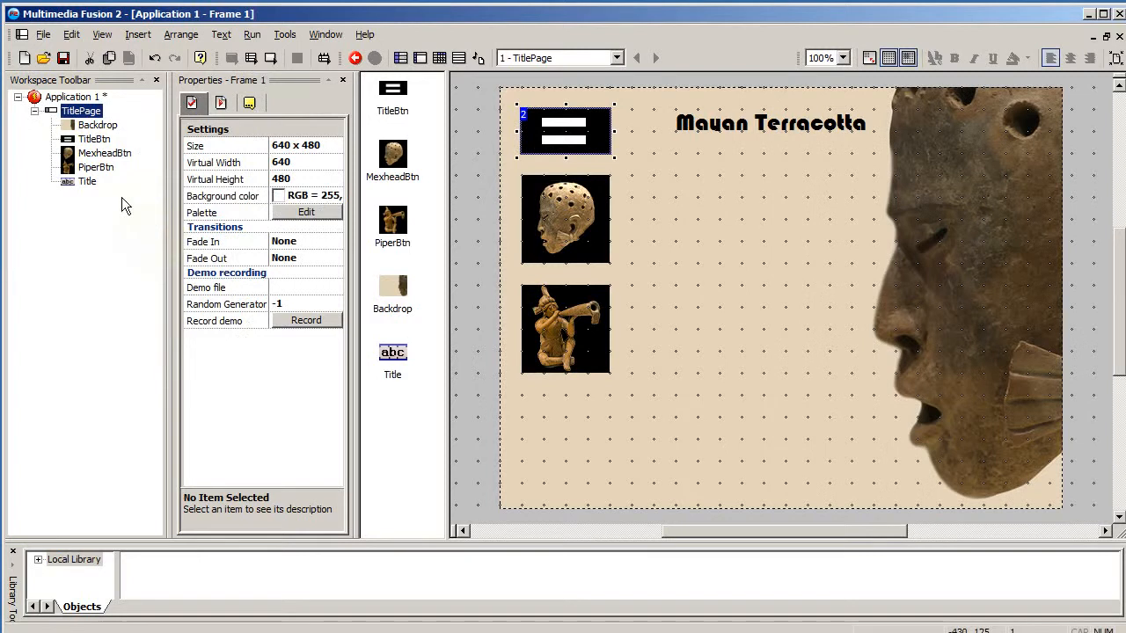
- Run the frame to preview the title screen and close the preview window
left_click(731, 125)
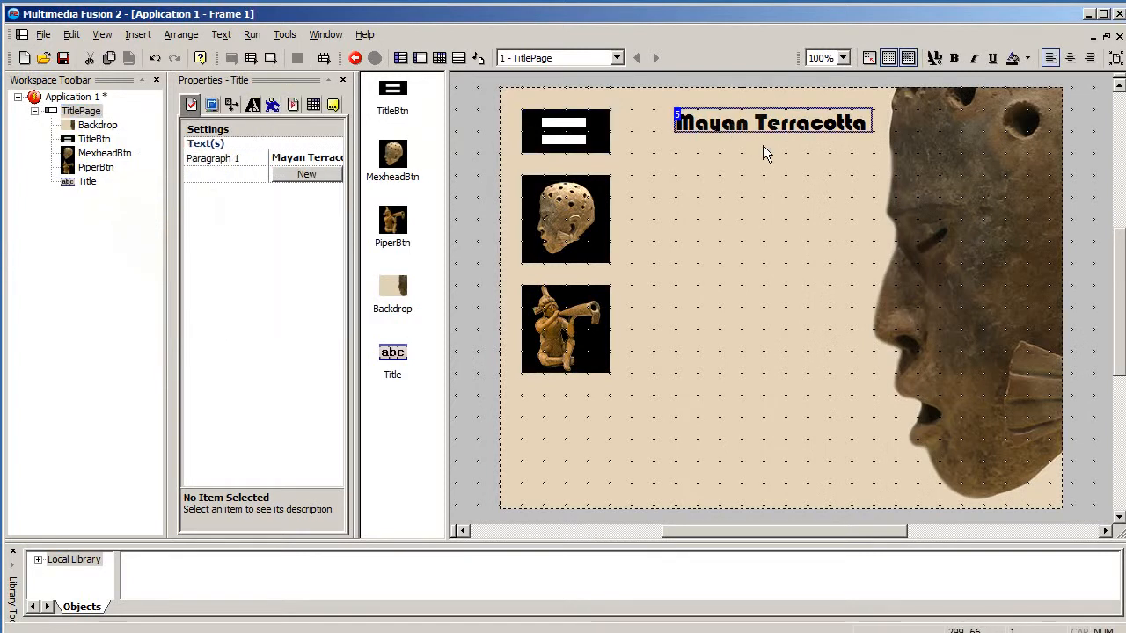
left_click(251, 58)
left_click_drag(907, 266, 712, 161)
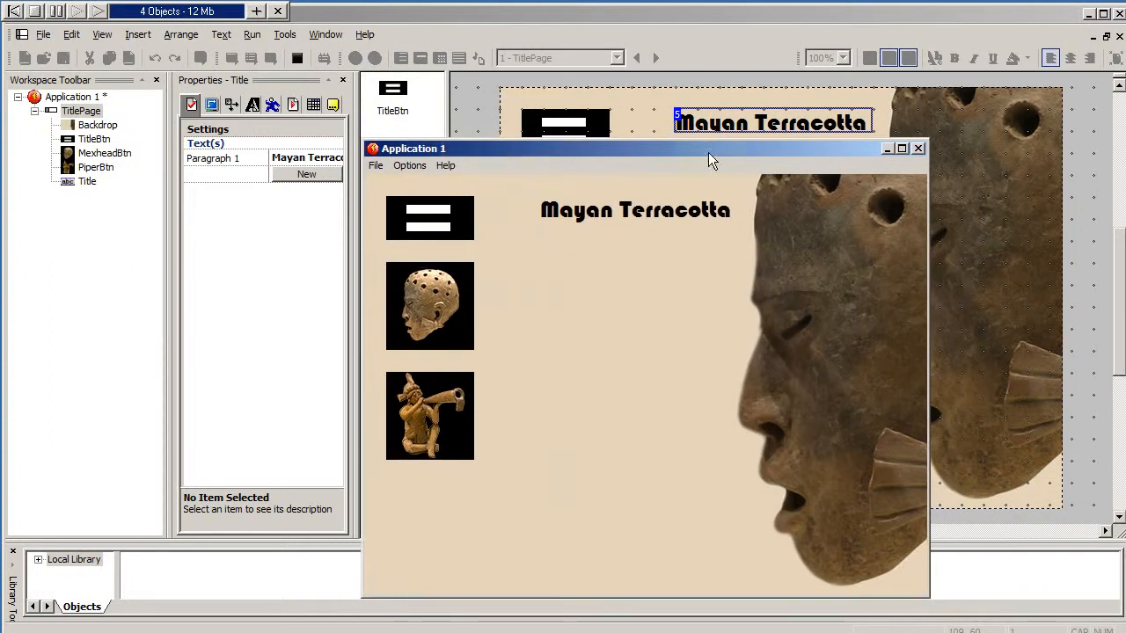
left_click_drag(607, 151, 603, 115)
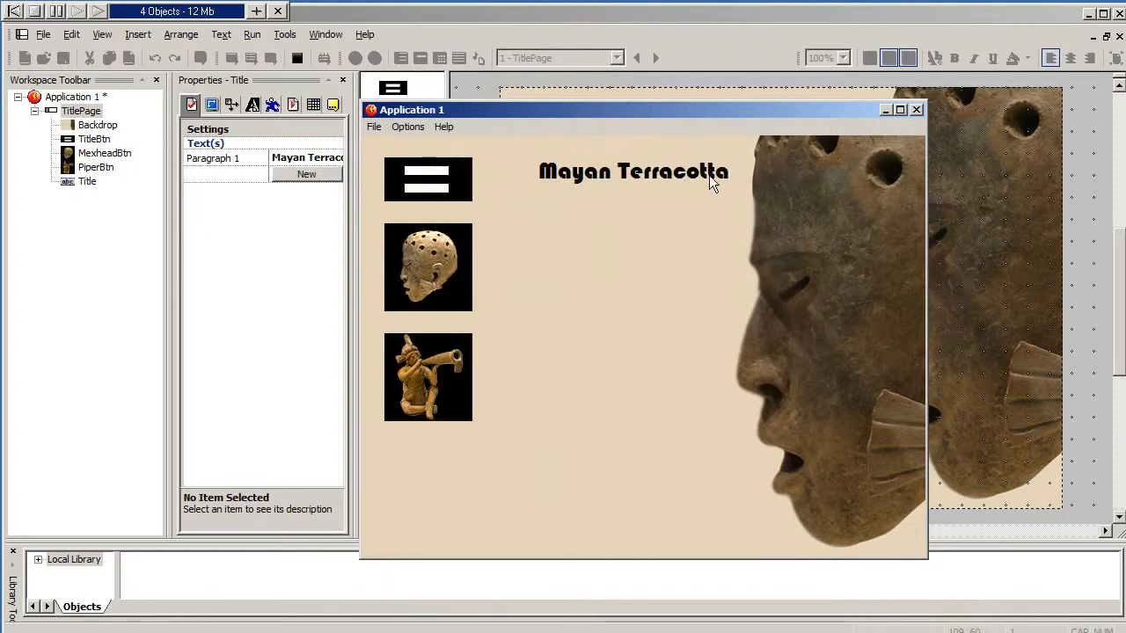
left_click(916, 109)
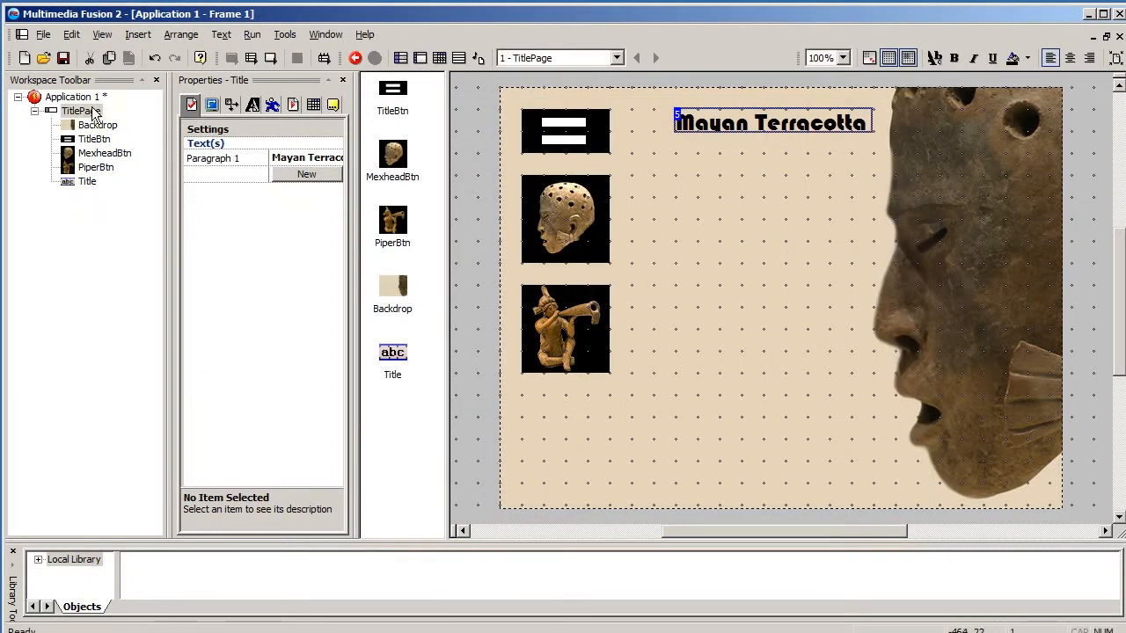
- Insert a new frame into the application and name it PiperPage
left_click(93, 111)
left_click(138, 35)
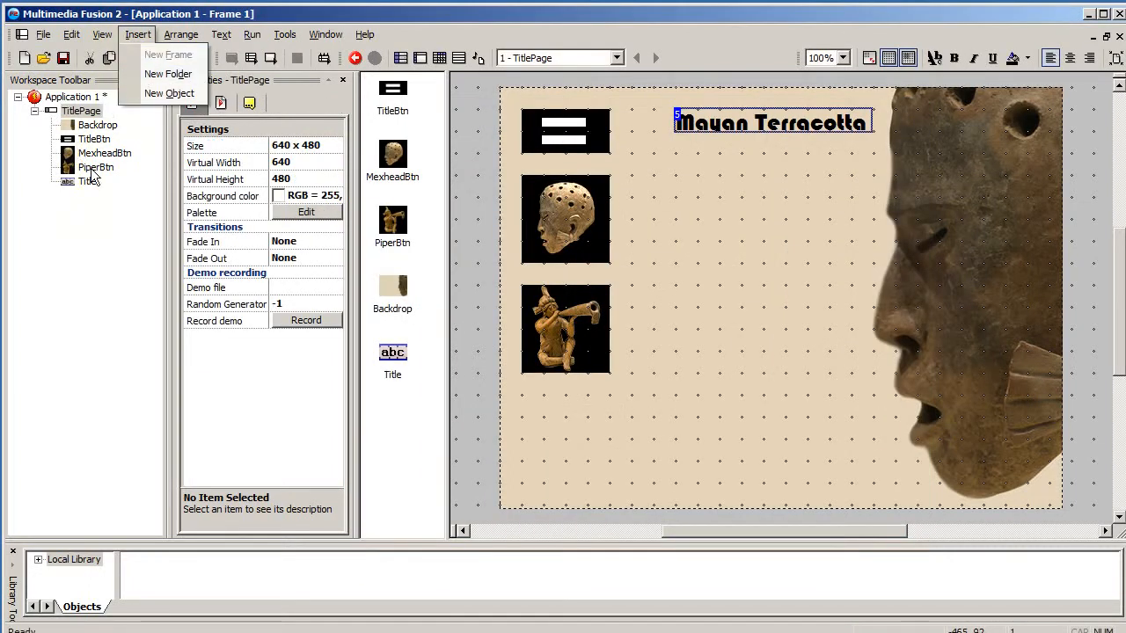
left_click(73, 97)
left_click(73, 97)
left_click(138, 34)
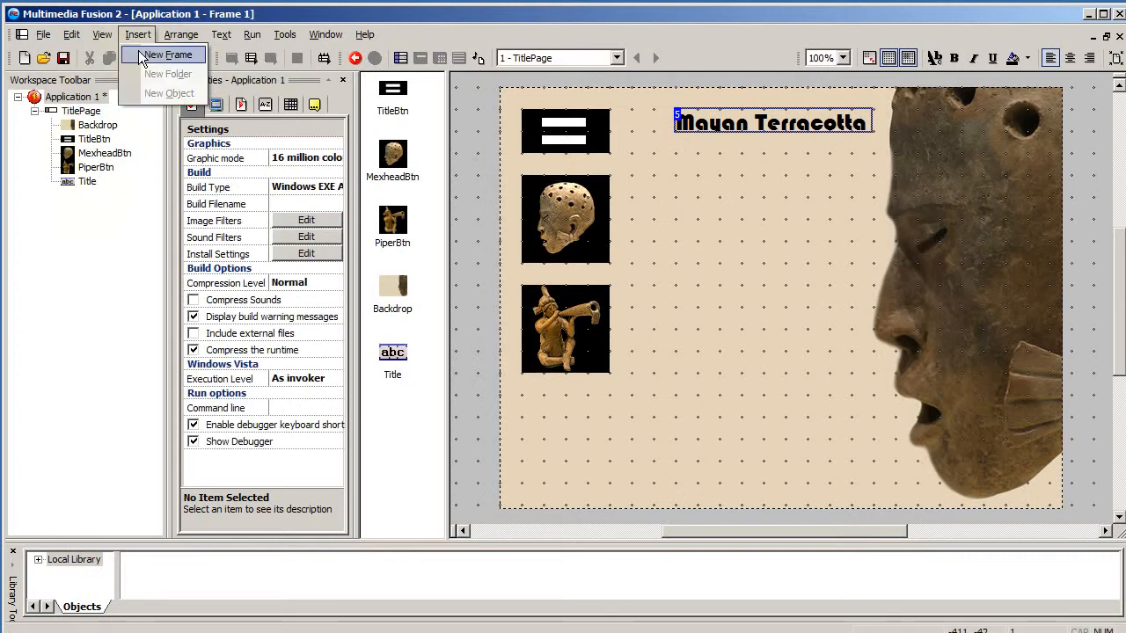
left_click(167, 55)
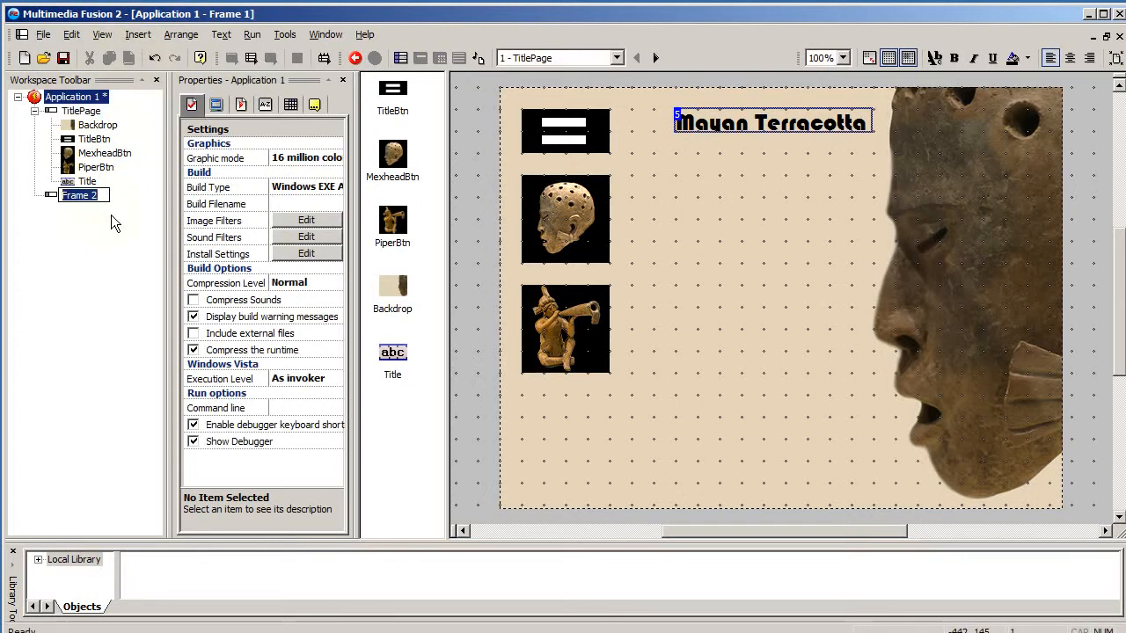
type("PiperPage")
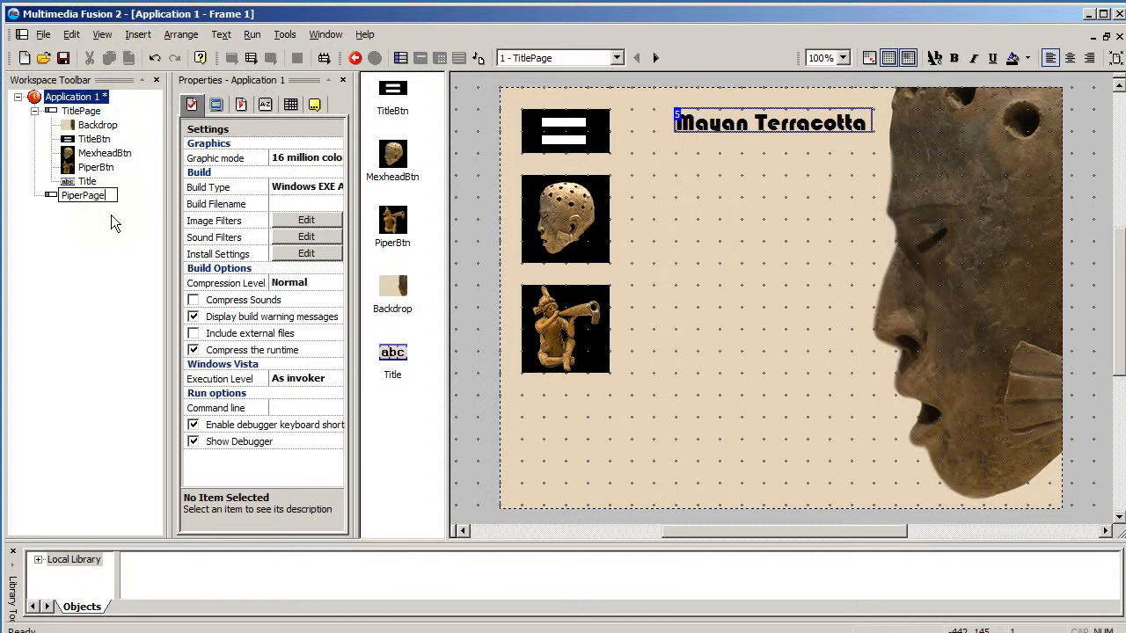
key("Return")
left_click(53, 197)
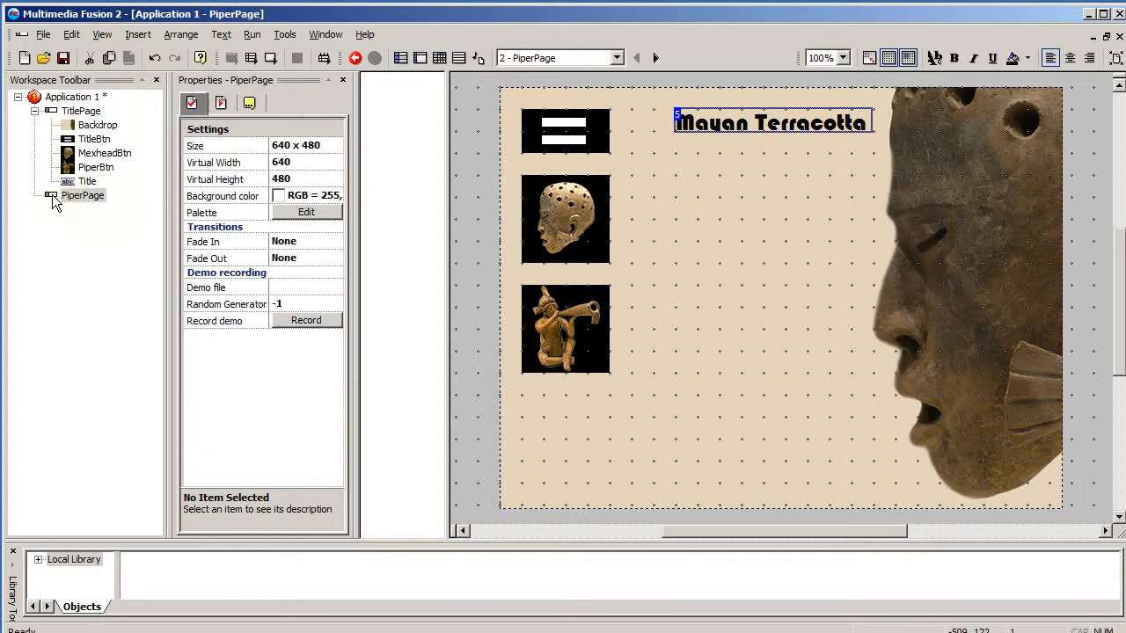
- Set the PiperPage frame's background colour to RGB 228, 212, 186
left_click(55, 114)
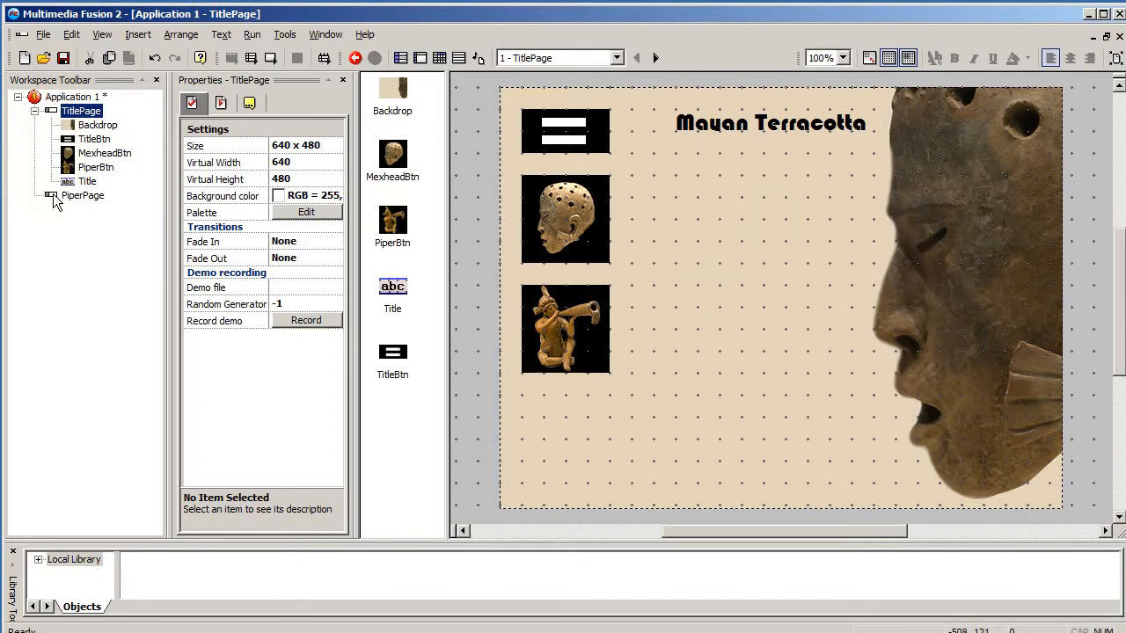
left_click(54, 199)
left_click(229, 195)
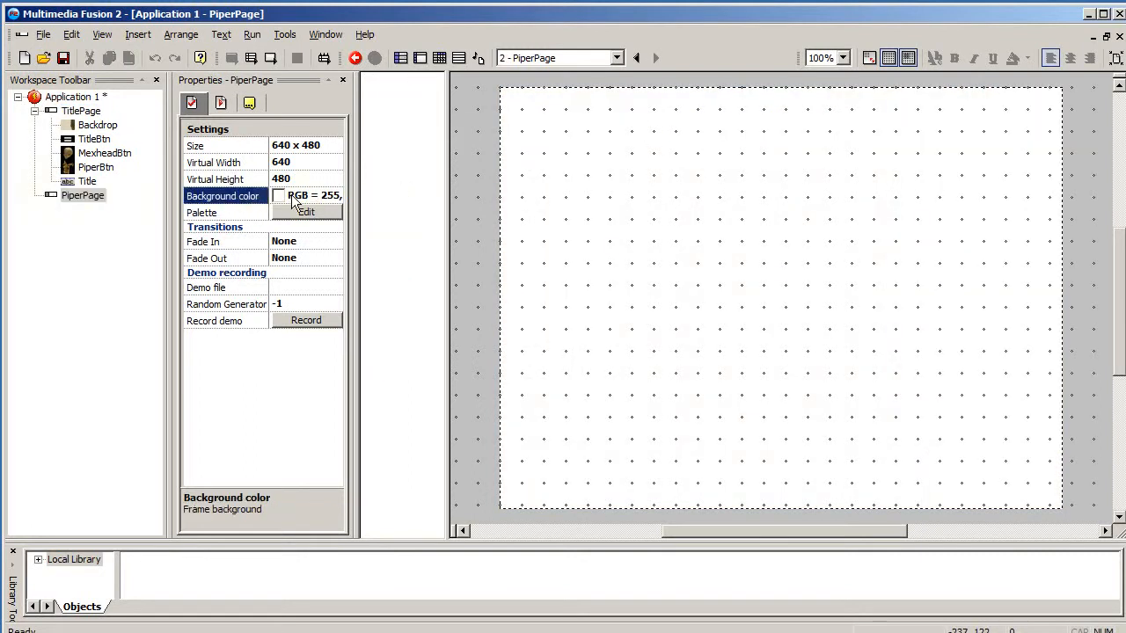
left_click(283, 197)
left_click(329, 282)
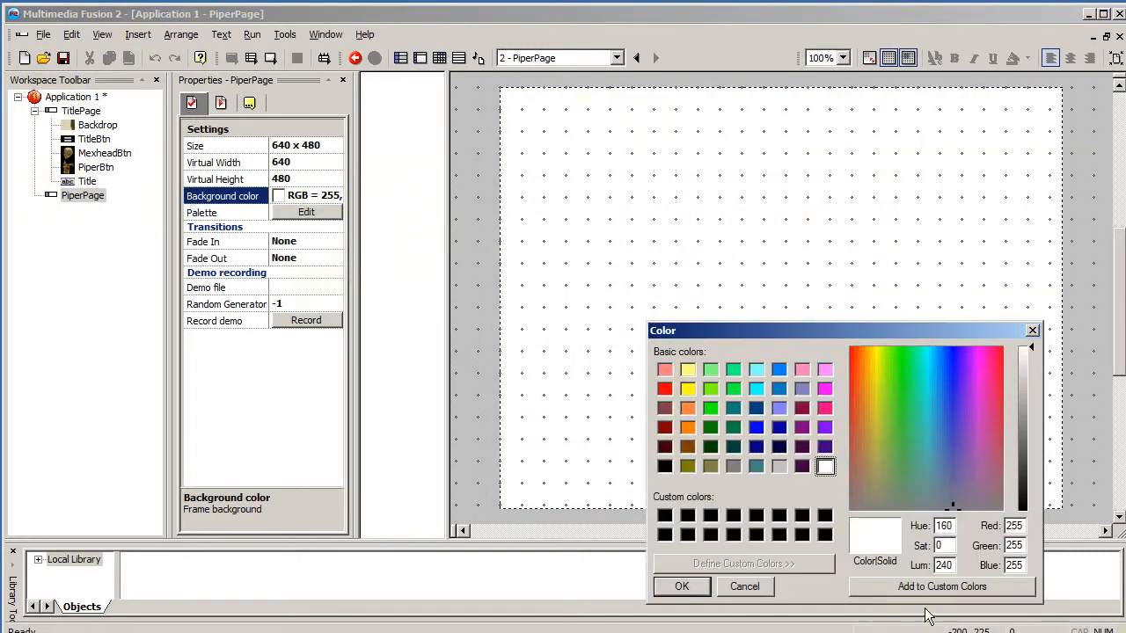
double_click(1025, 526)
type("228")
key("Tab")
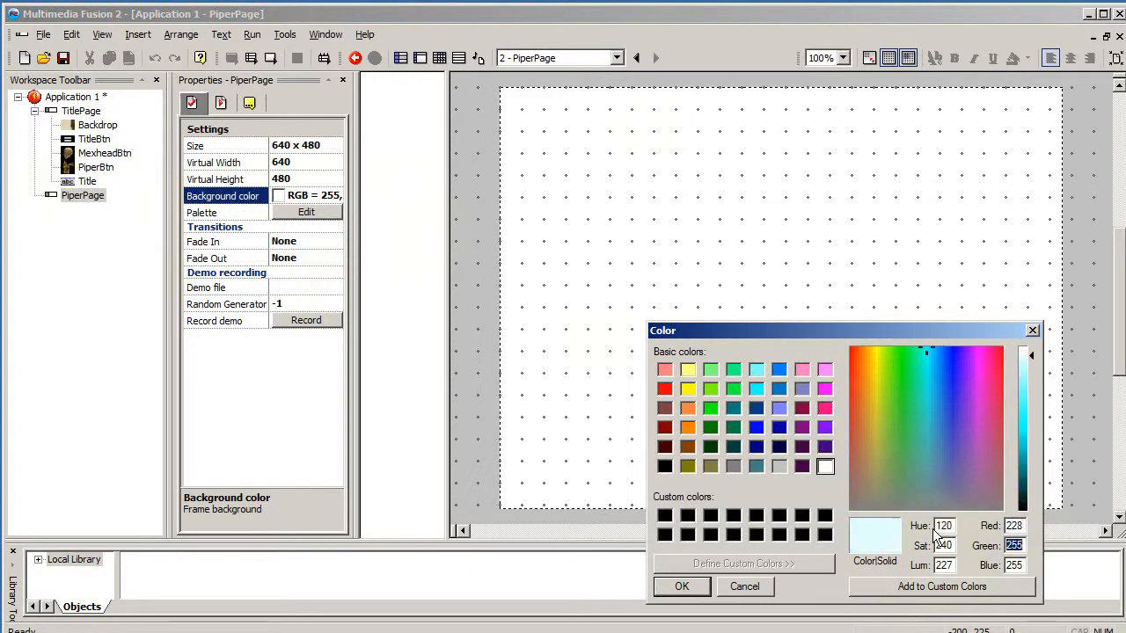
type("212")
key("Tab")
type("186")
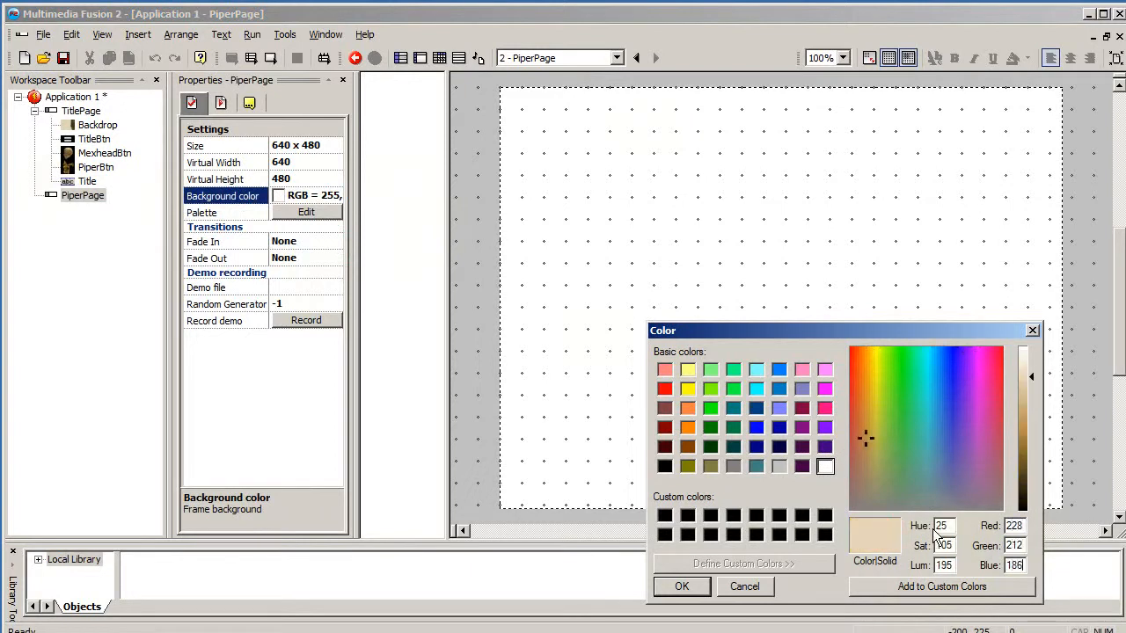
key("Return")
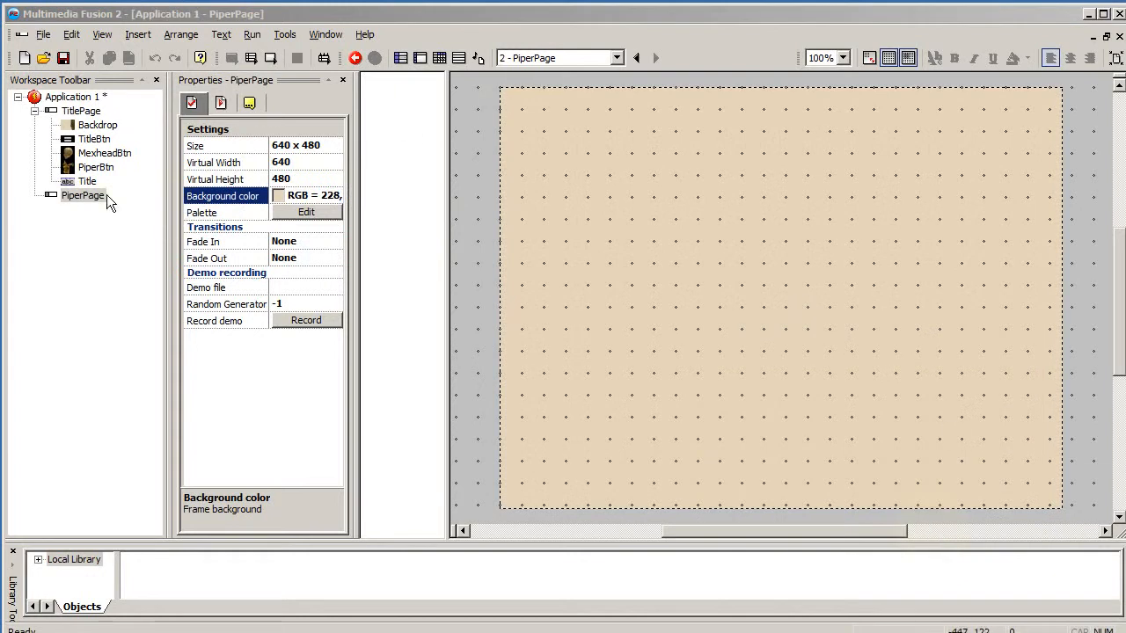
- Create a Backdrop object from seatedmusicianleft.jpg and place it on the right side of the PiperPage frame
double_click(476, 183)
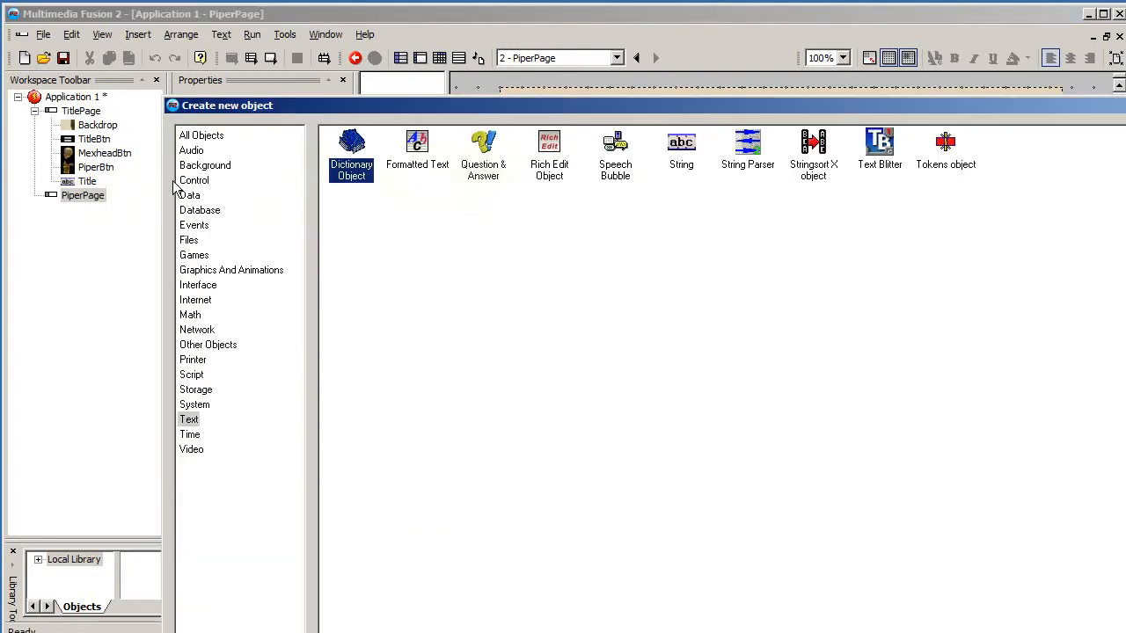
left_click(199, 167)
left_click(345, 157)
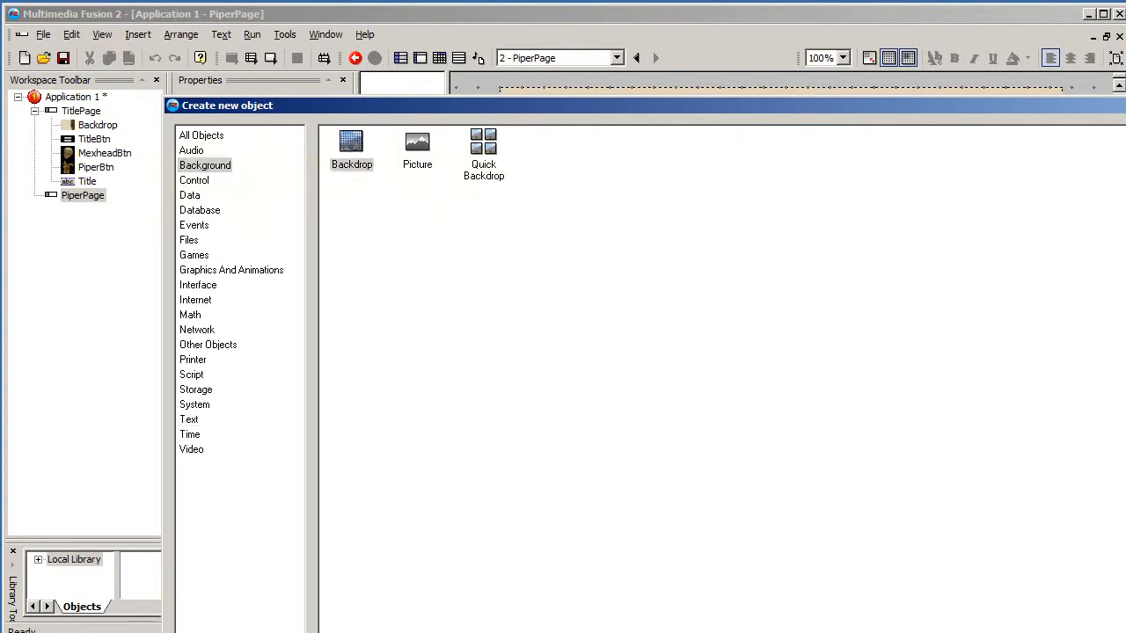
double_click(346, 157)
left_click(850, 187)
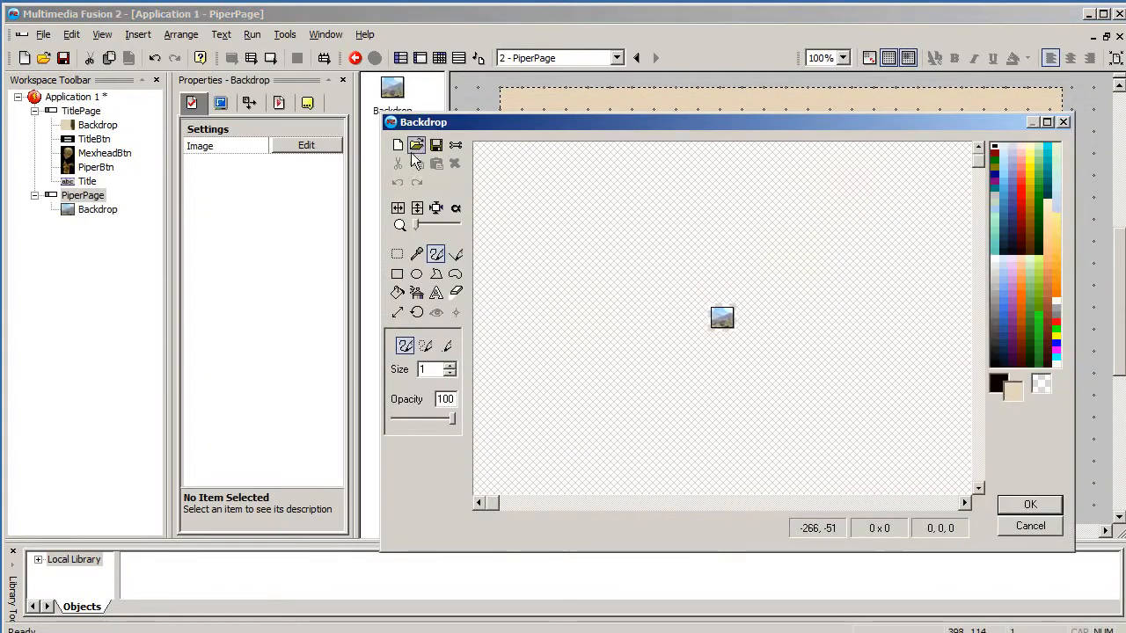
left_click(414, 145)
left_click(911, 184)
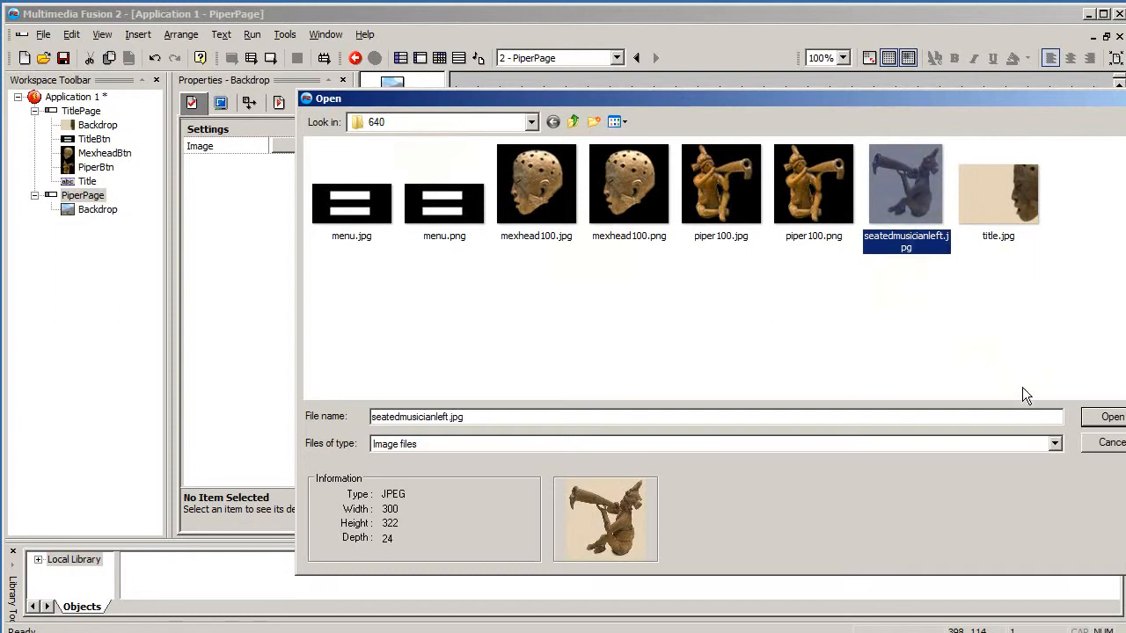
left_click(1112, 422)
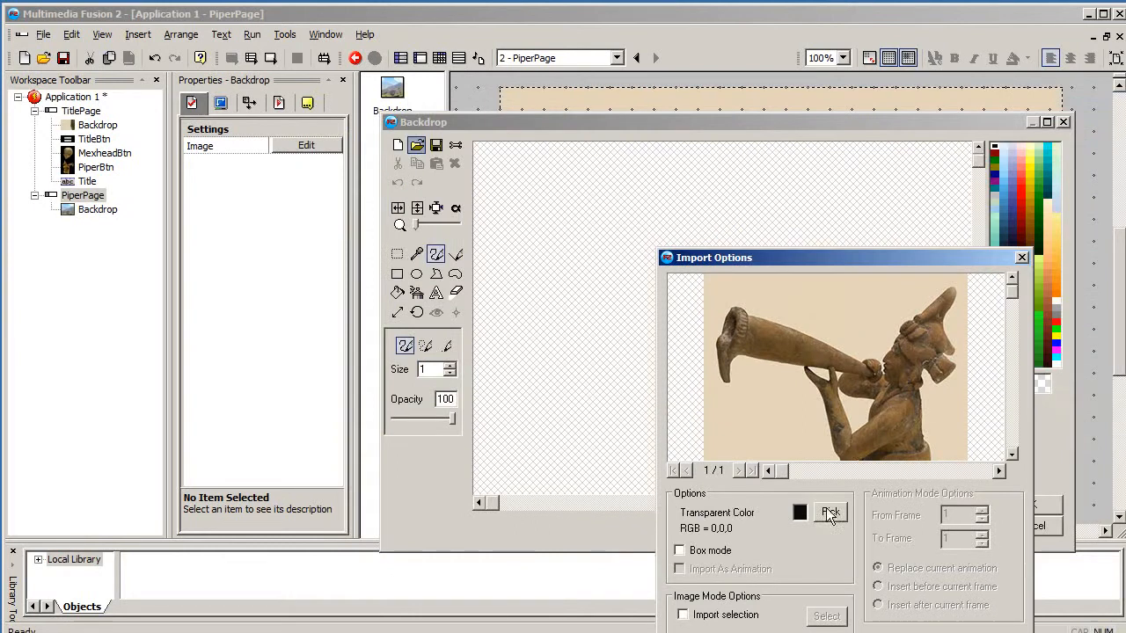
key("Return")
left_click(1033, 506)
left_click(957, 315)
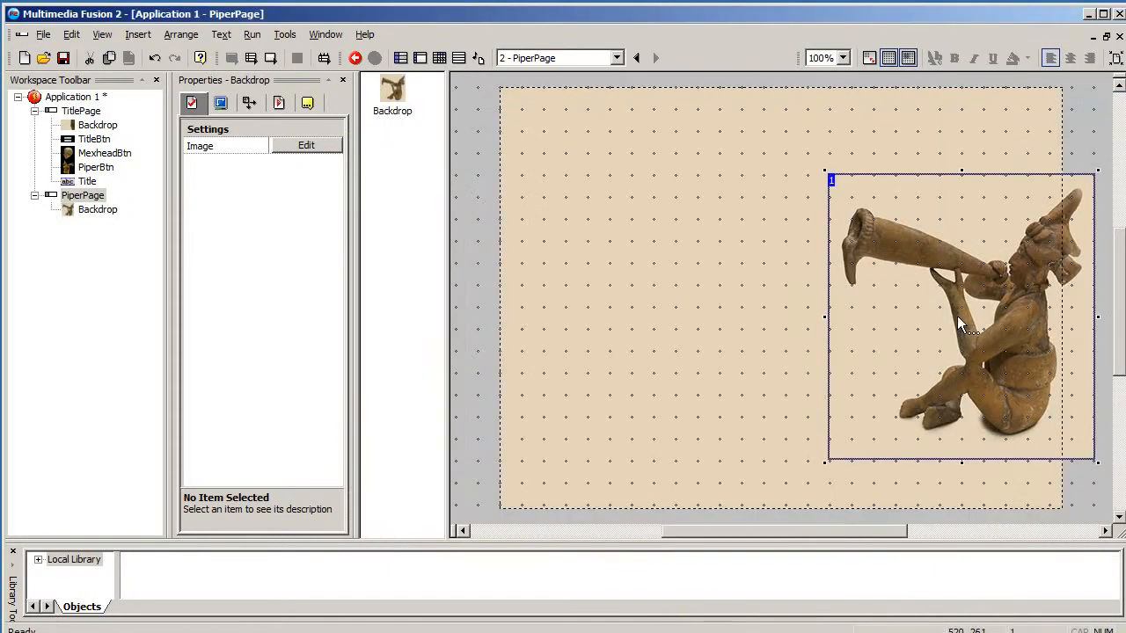
left_click_drag(882, 273, 891, 305)
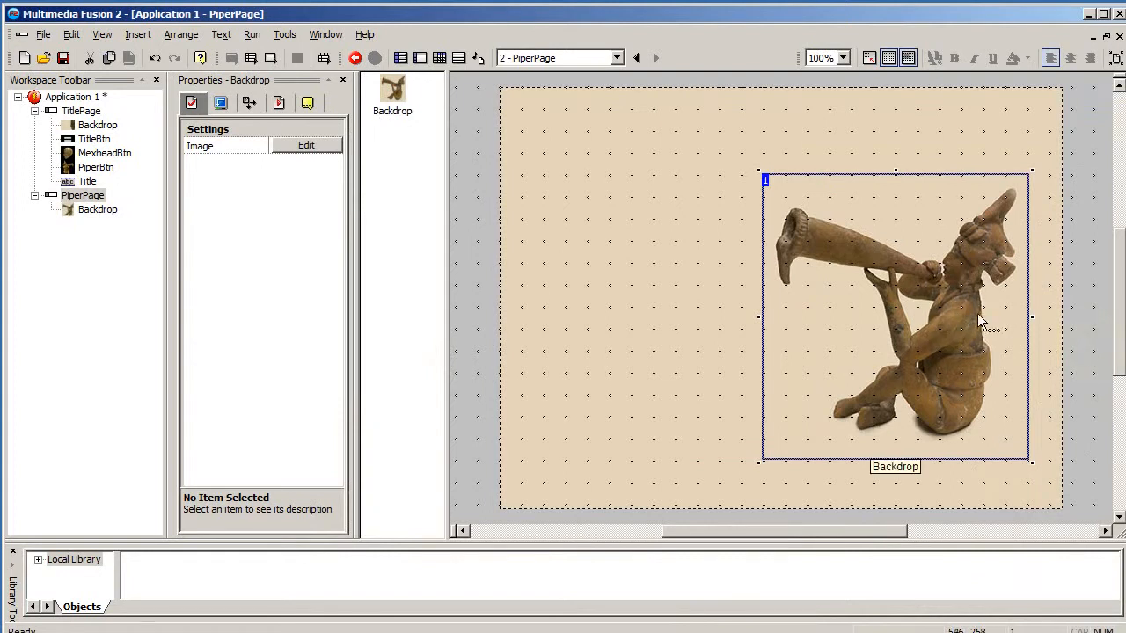
left_click(926, 314)
left_click(1076, 301)
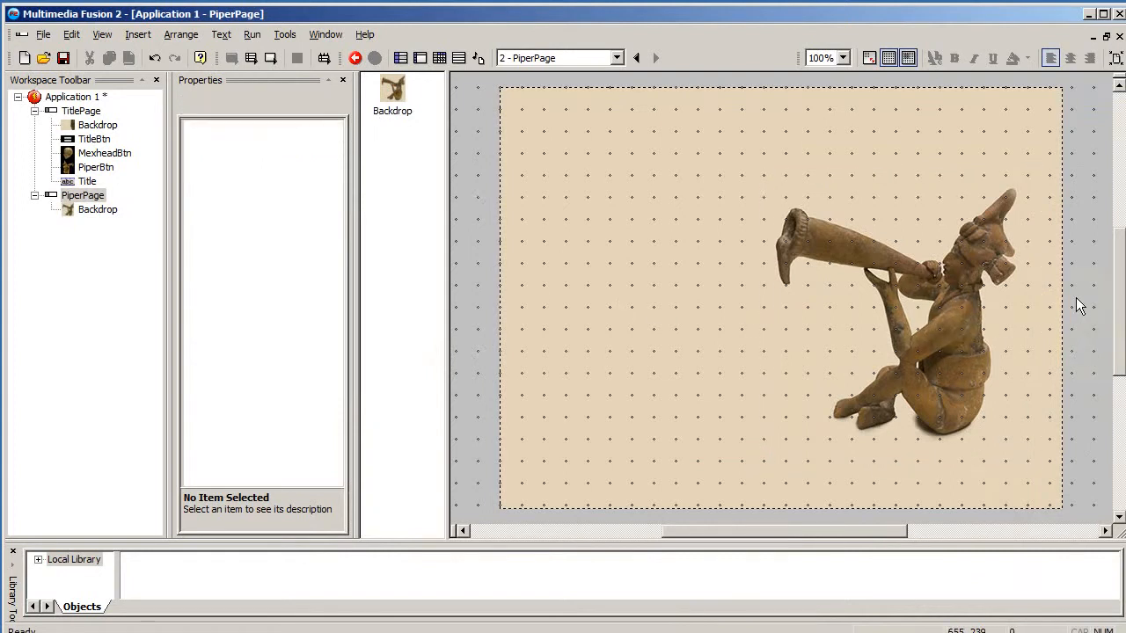
left_click(930, 315)
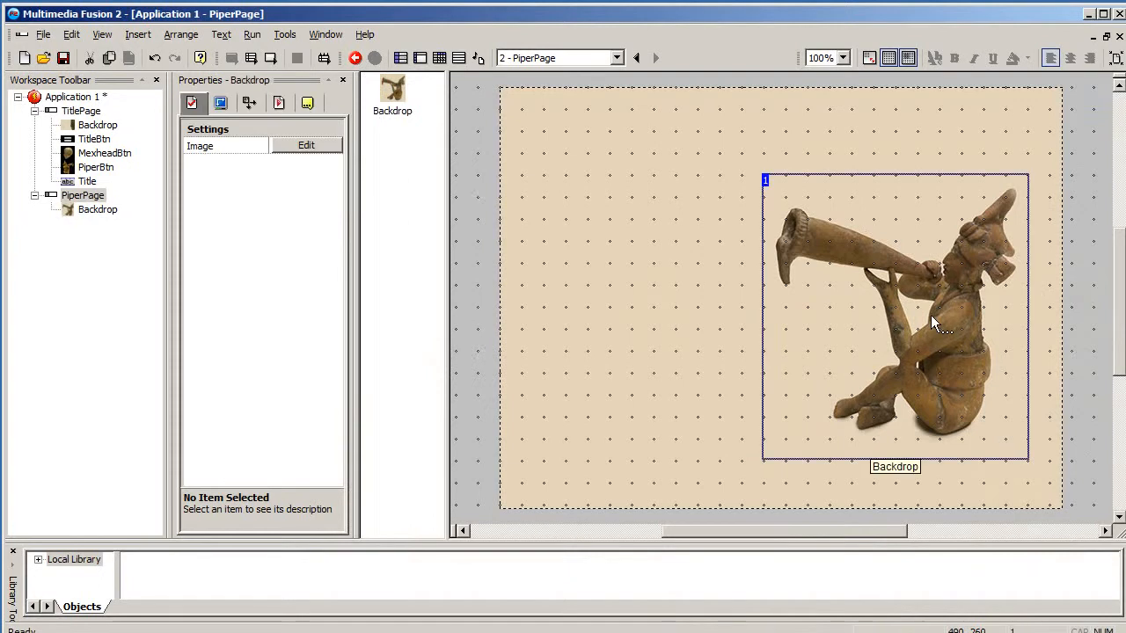
left_click(481, 256)
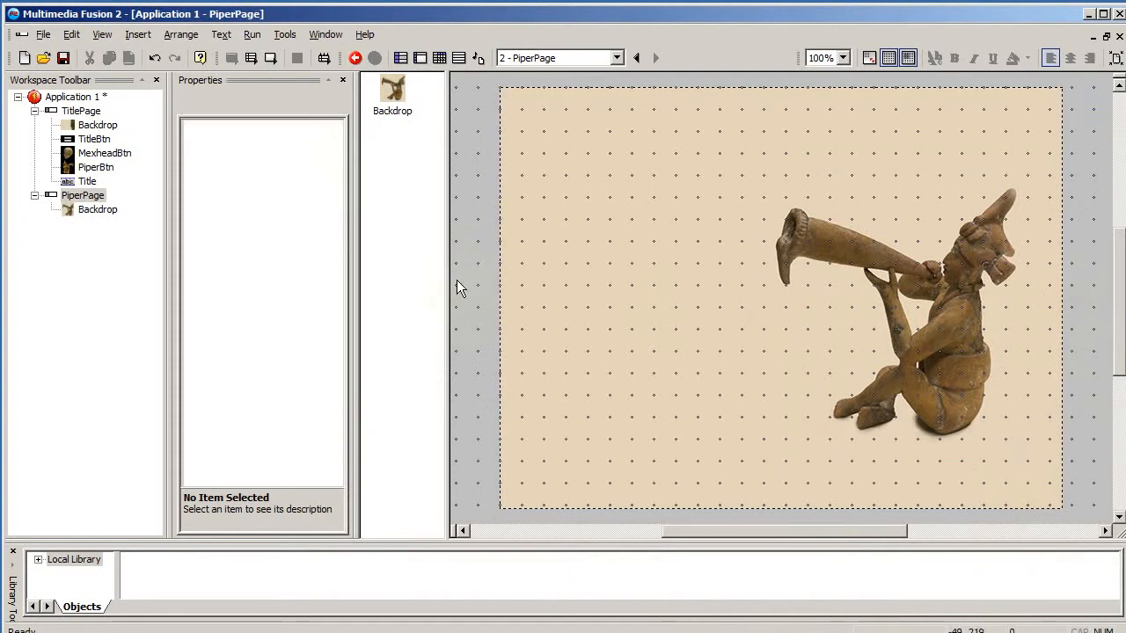
- Add a String text object reading Seated Musician near the top right of the PiperPage frame
double_click(456, 280)
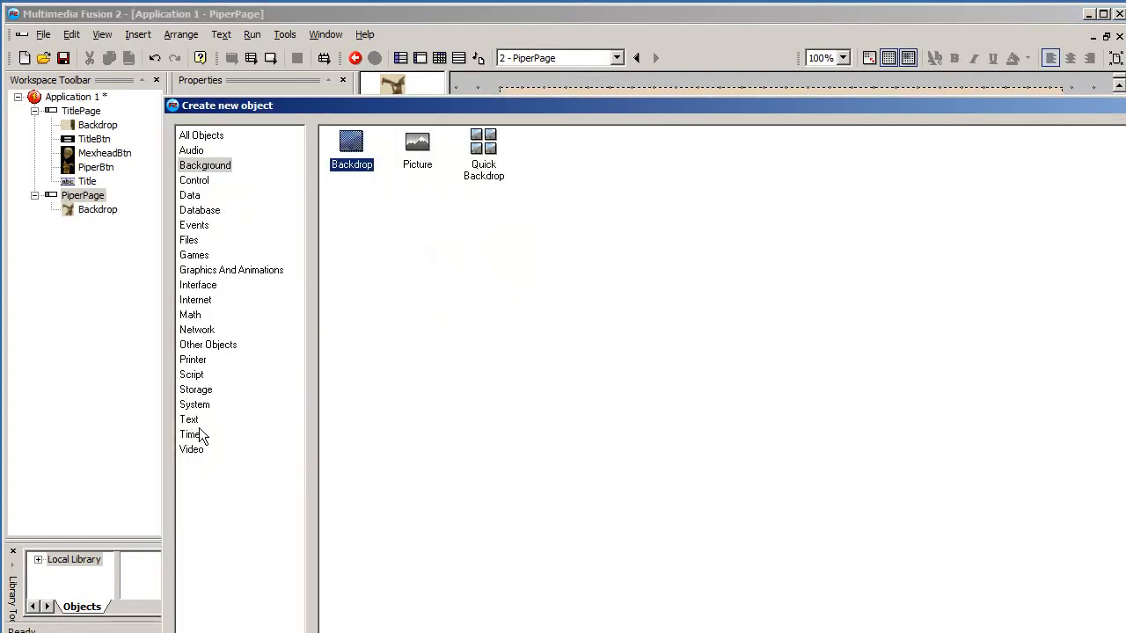
left_click(229, 420)
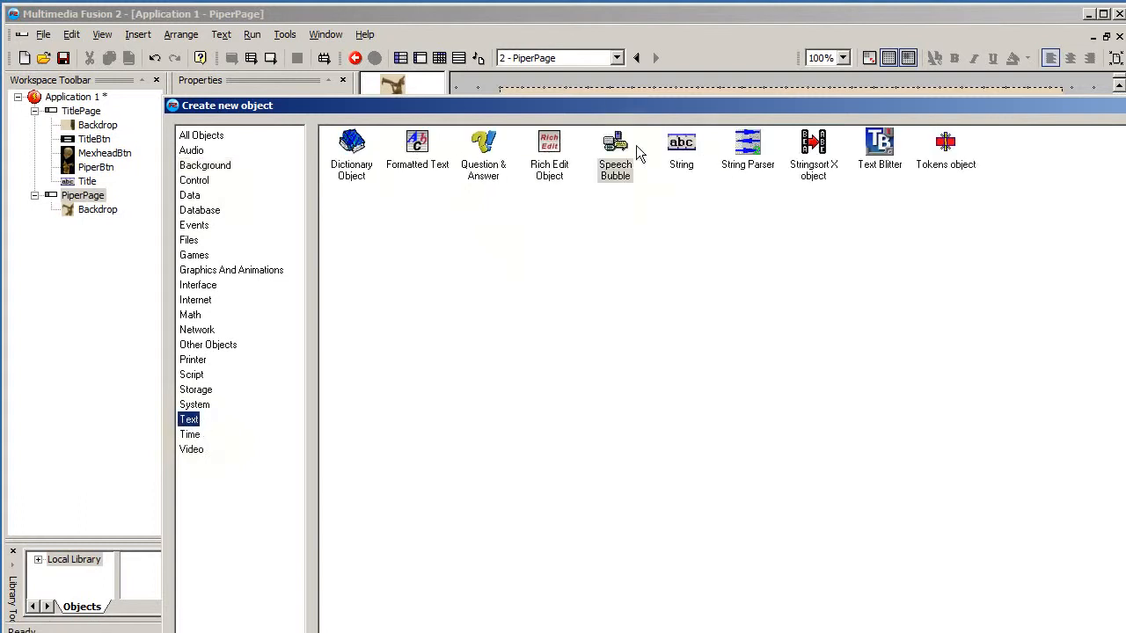
left_click(682, 145)
key("Return")
left_click(785, 132)
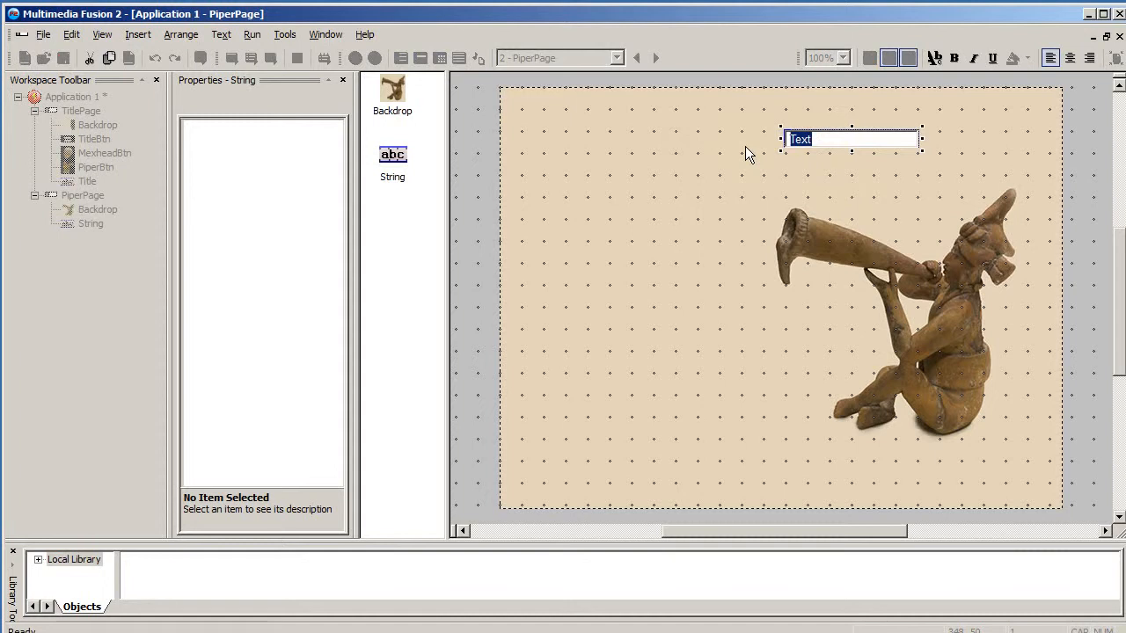
type("Seated Musi")
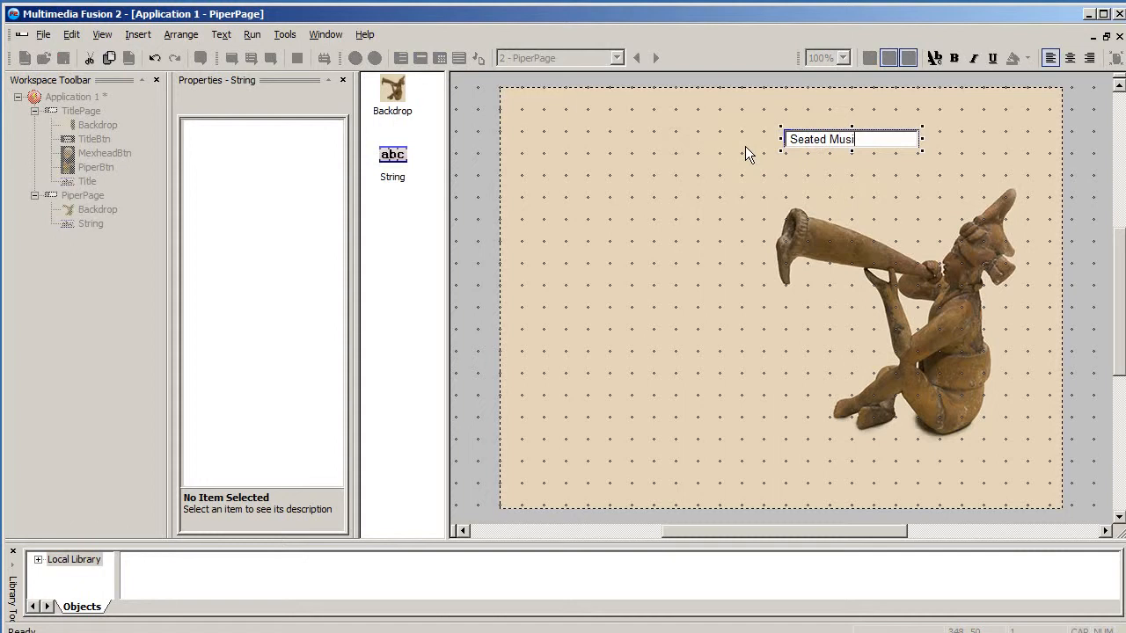
type("cian")
left_click(839, 141)
- Set the Seated Musician string's font to Bauhaus 93
left_click(253, 104)
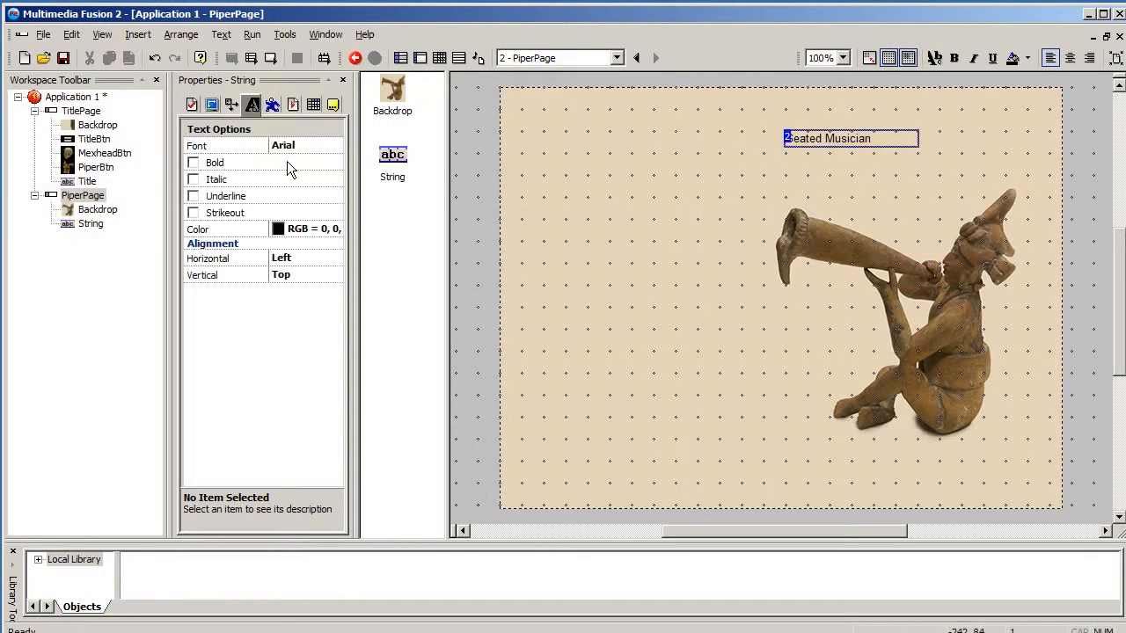
left_click(304, 146)
left_click(439, 274)
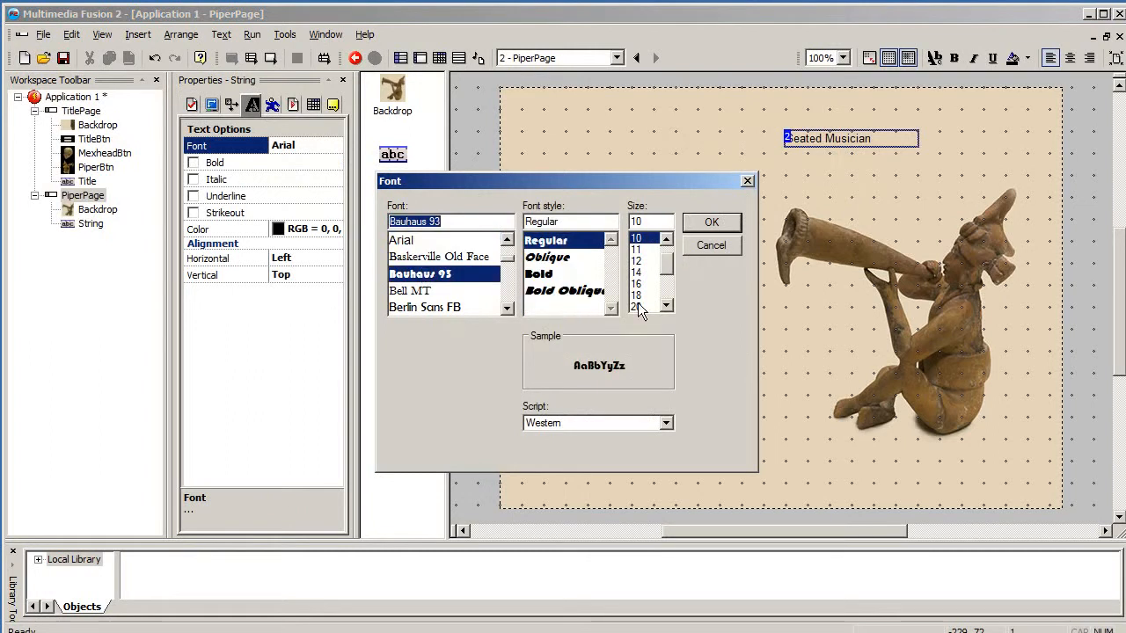
left_click(709, 225)
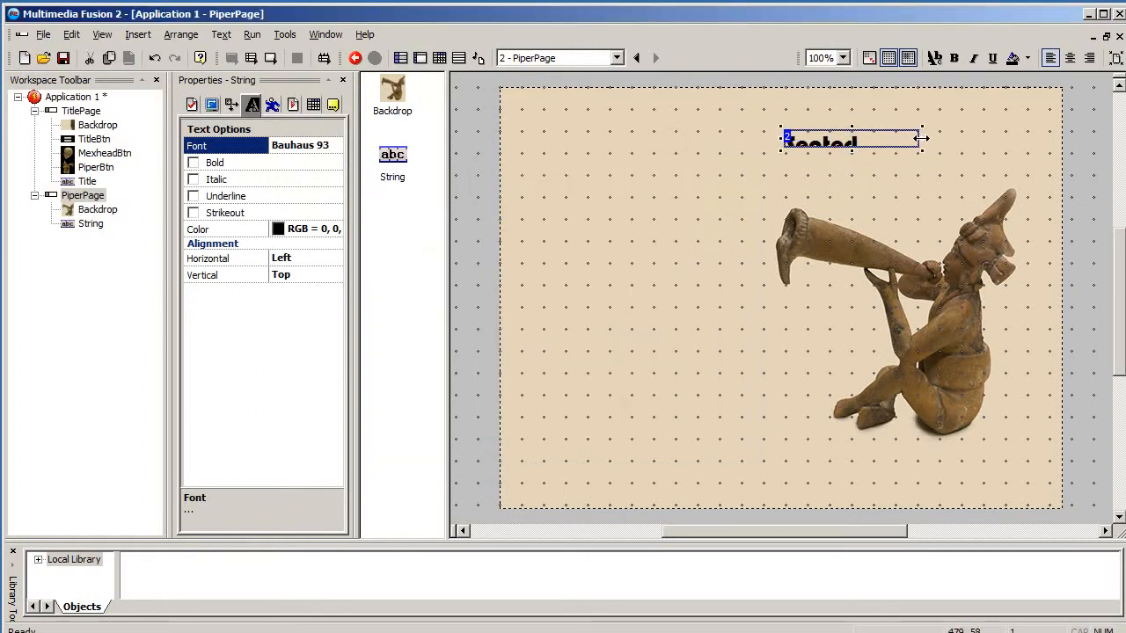
- Widen the Seated Musician text box and move it up towards the frame's top edge
left_click_drag(920, 138, 1008, 138)
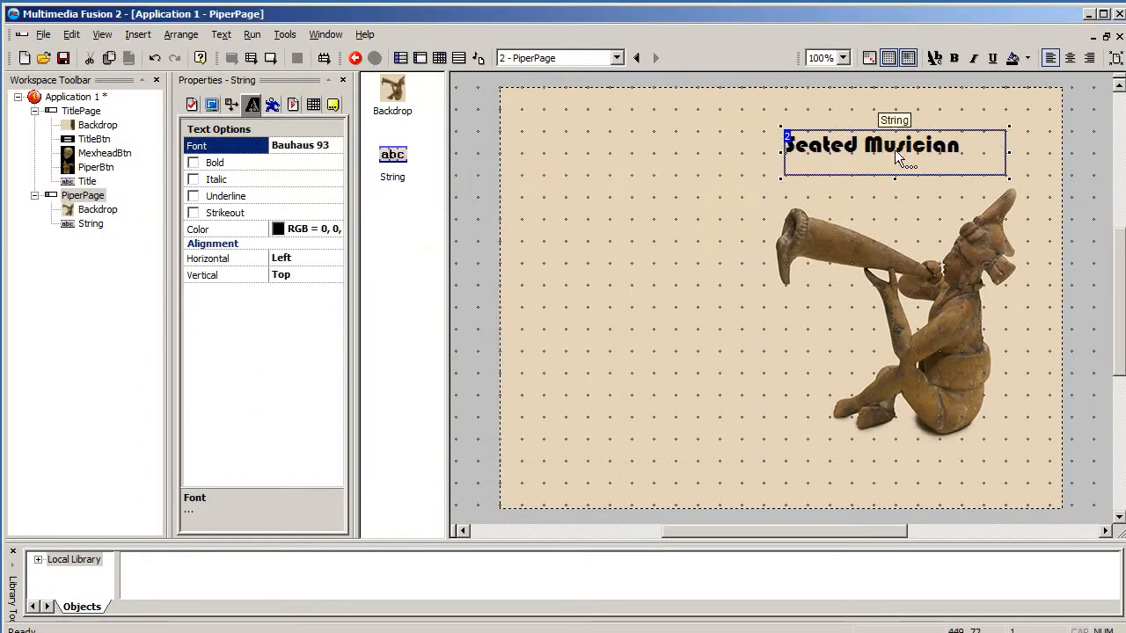
left_click_drag(897, 158, 897, 139)
left_click(488, 190)
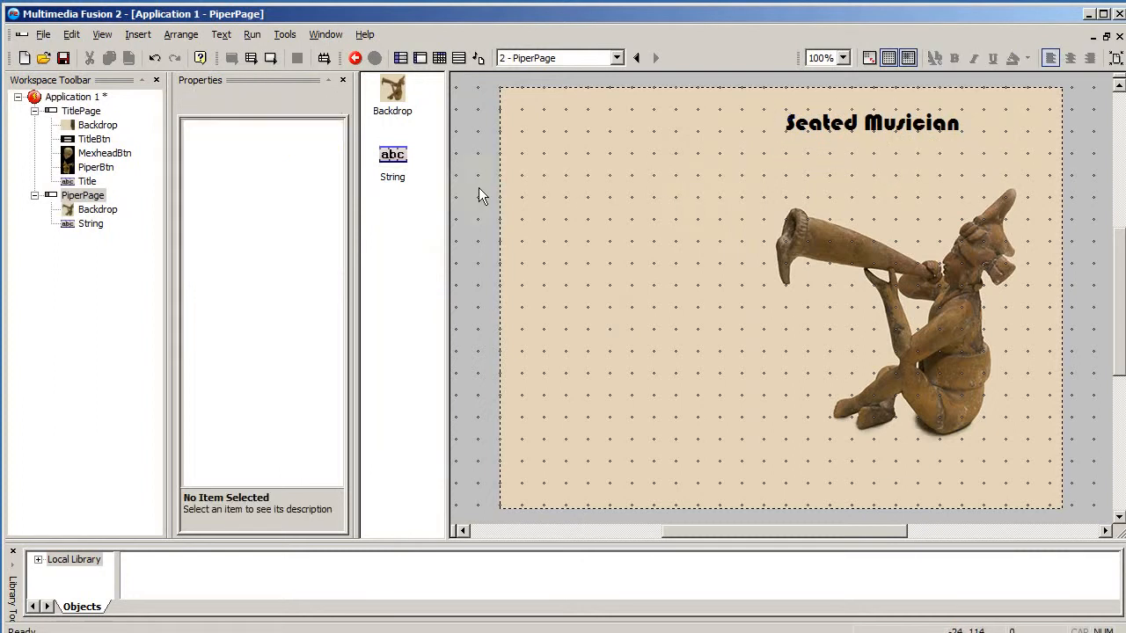
- Insert an Active object near the top left of PiperPage and import menu.png as its image
double_click(470, 255)
left_click(211, 135)
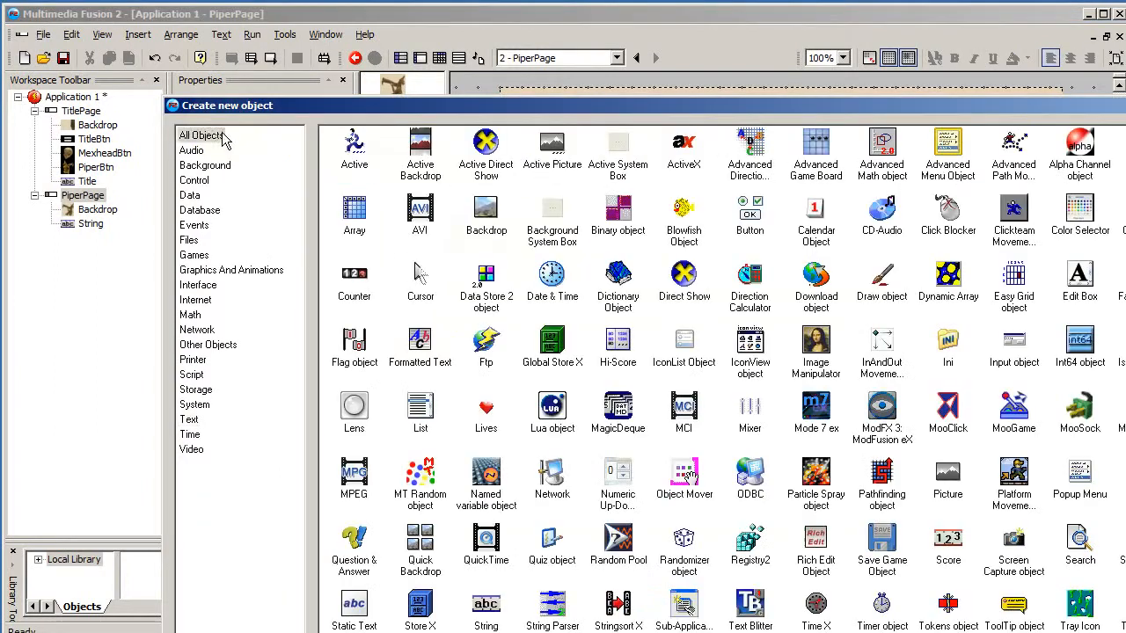
left_click(356, 148)
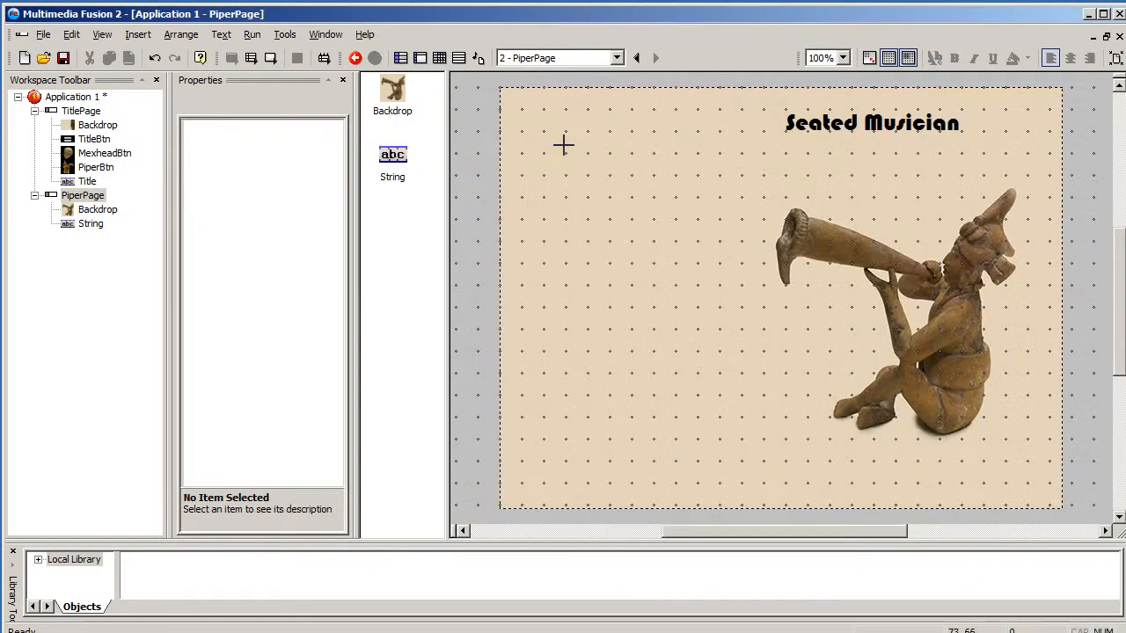
left_click(563, 145)
double_click(579, 151)
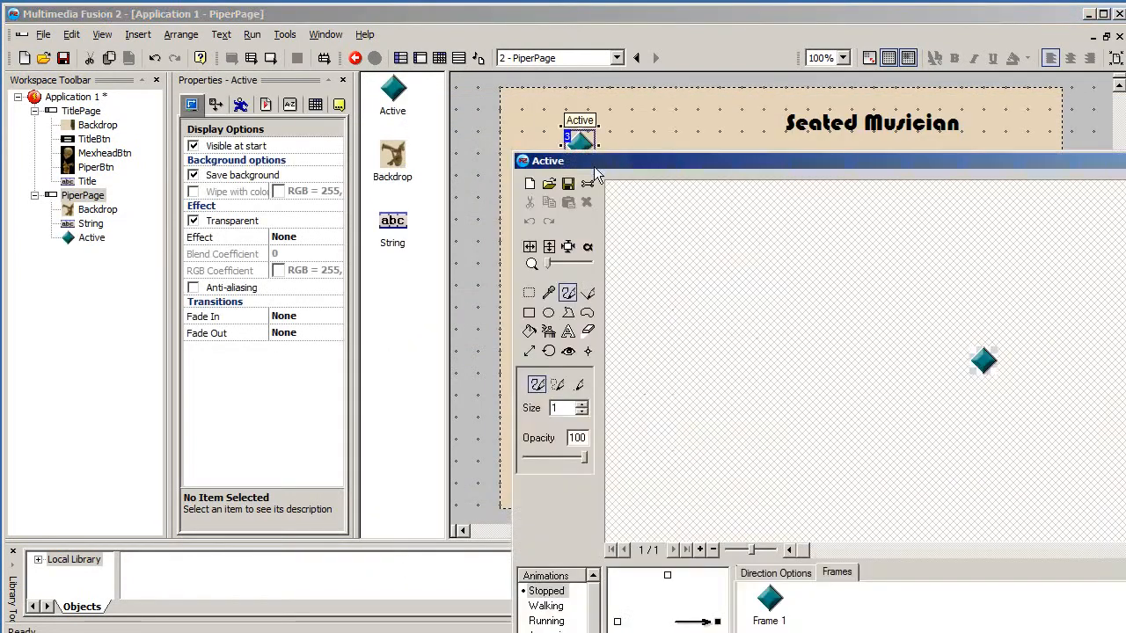
left_click(548, 182)
left_click(695, 311)
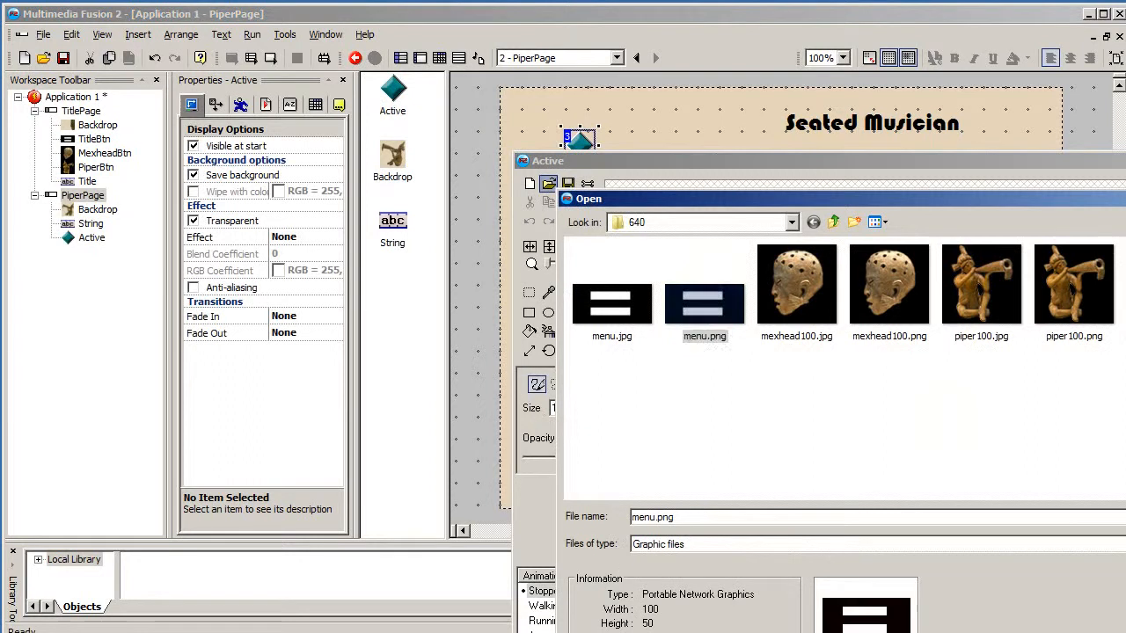
double_click(695, 311)
left_click(799, 513)
left_click(821, 433)
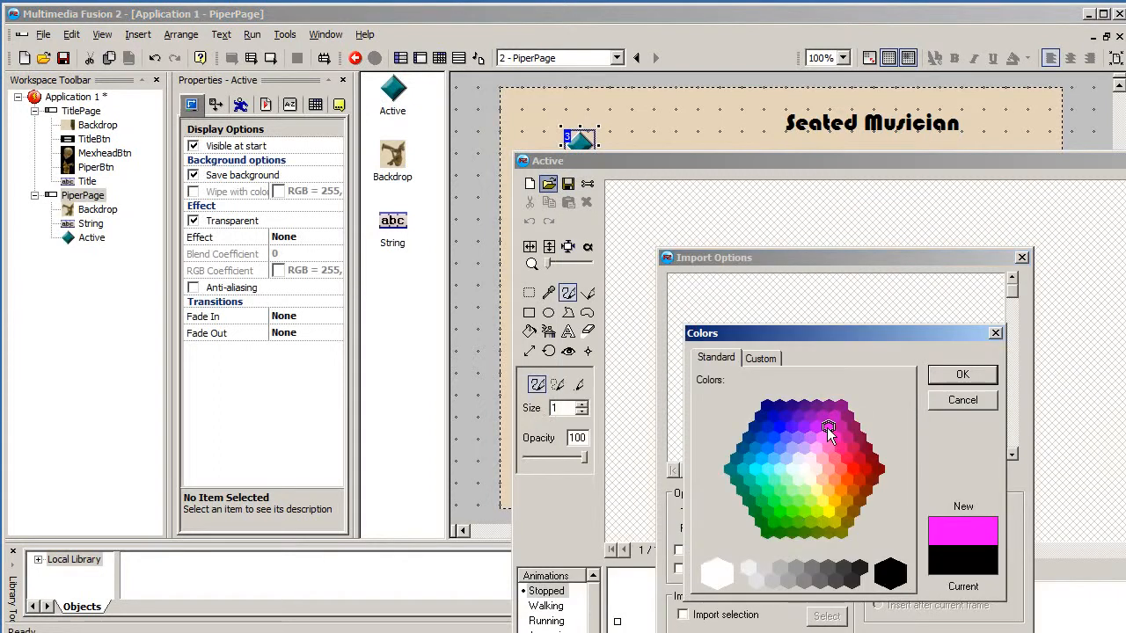
left_click(948, 377)
left_click(880, 632)
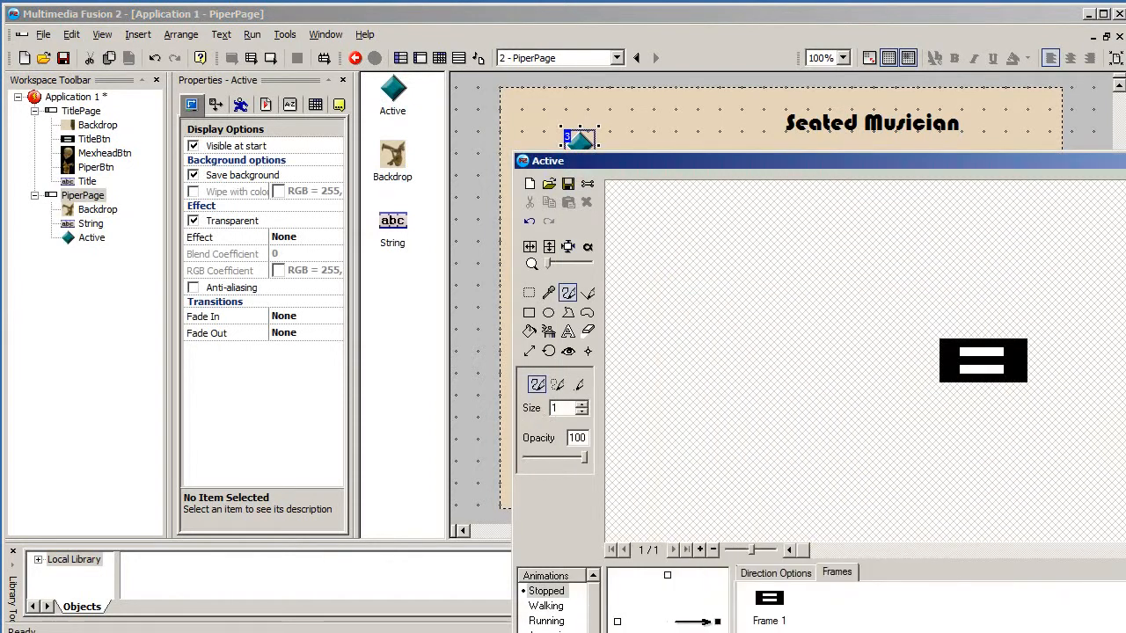
key("Return")
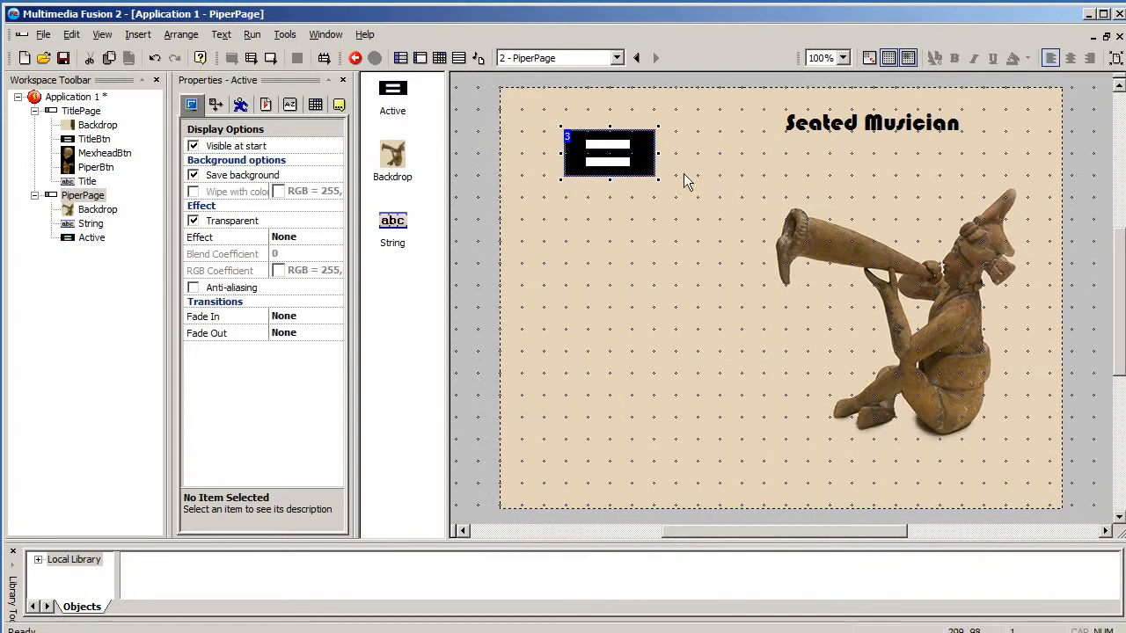
- Move the menu button to the frame's top-left corner and turn off its Transparent effect
left_click_drag(556, 150, 515, 126)
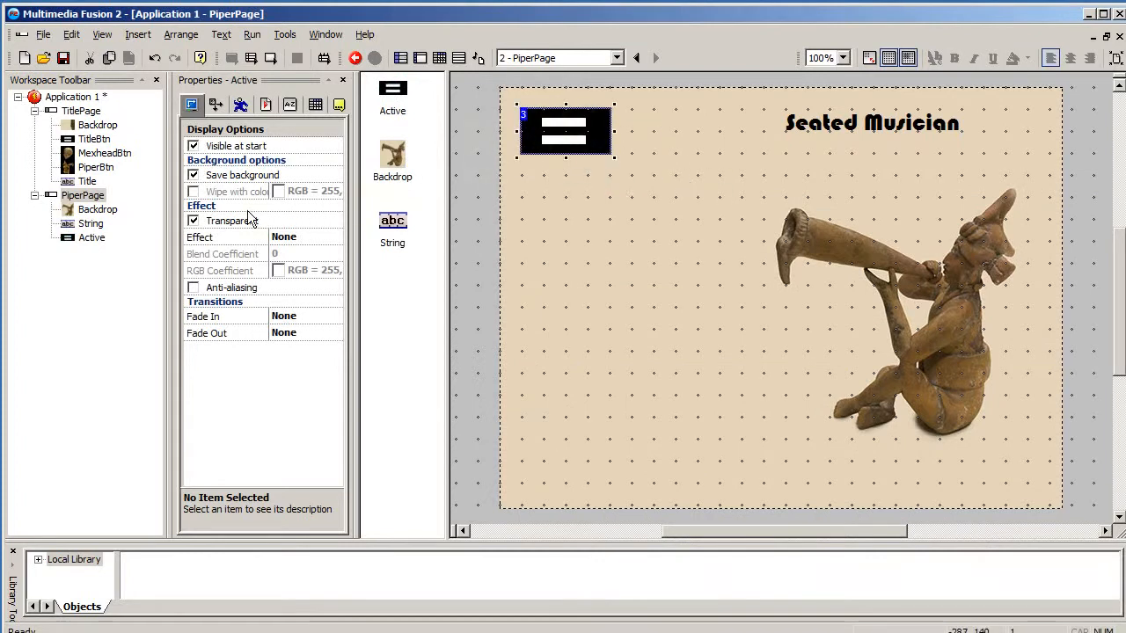
left_click(193, 221)
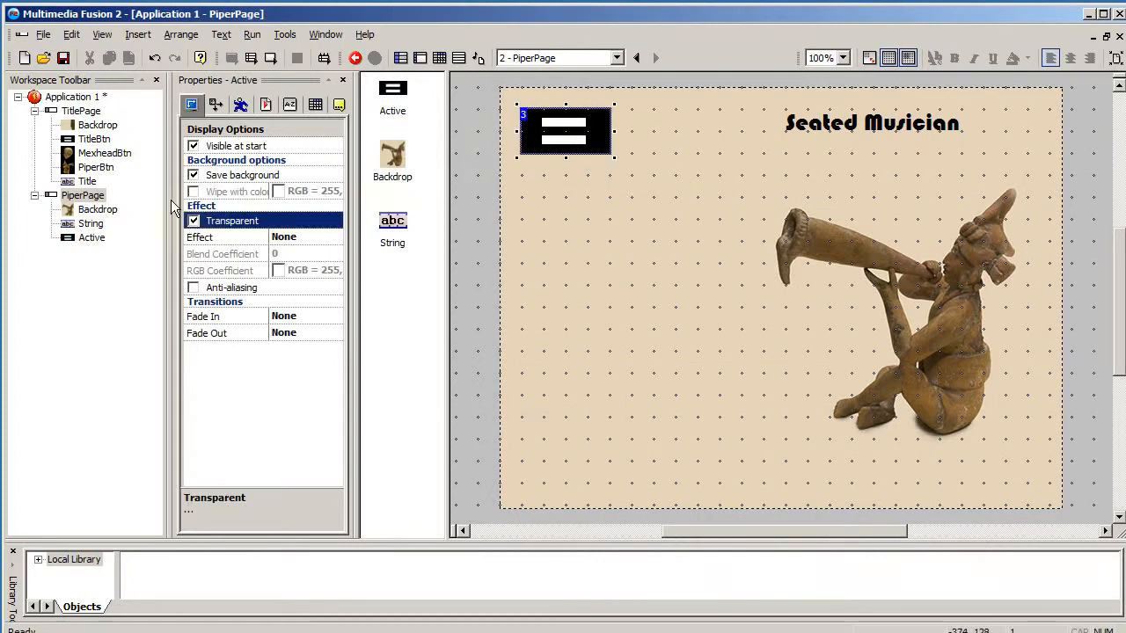
- Open the TitlePage frame, run it to preview the title screen, and close the preview window
double_click(83, 112)
left_click(72, 196)
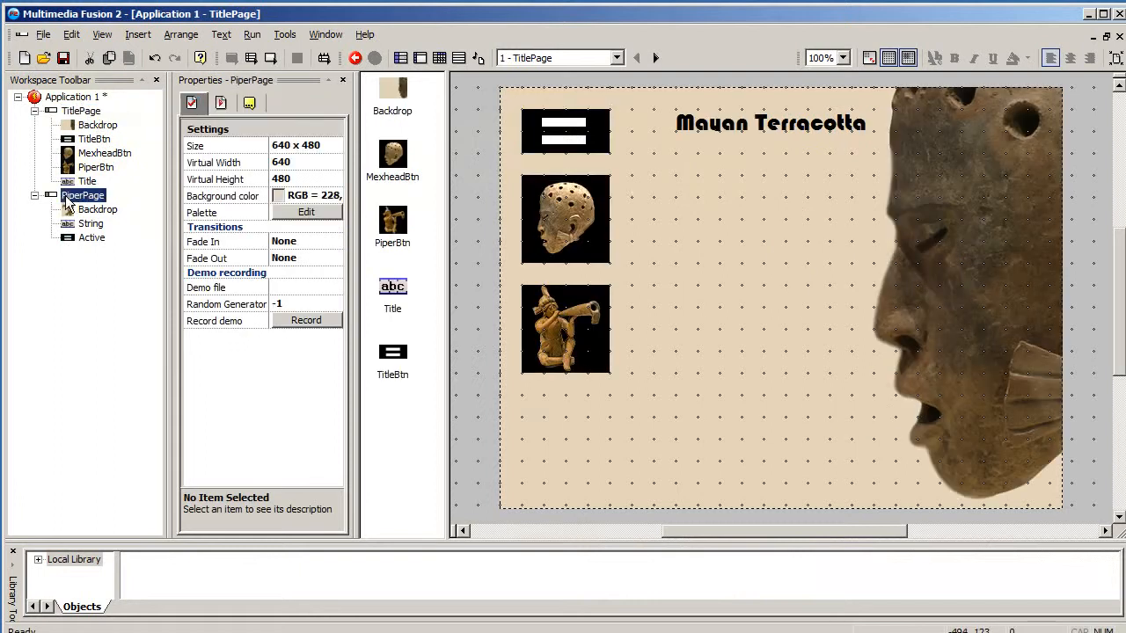
left_click(69, 111)
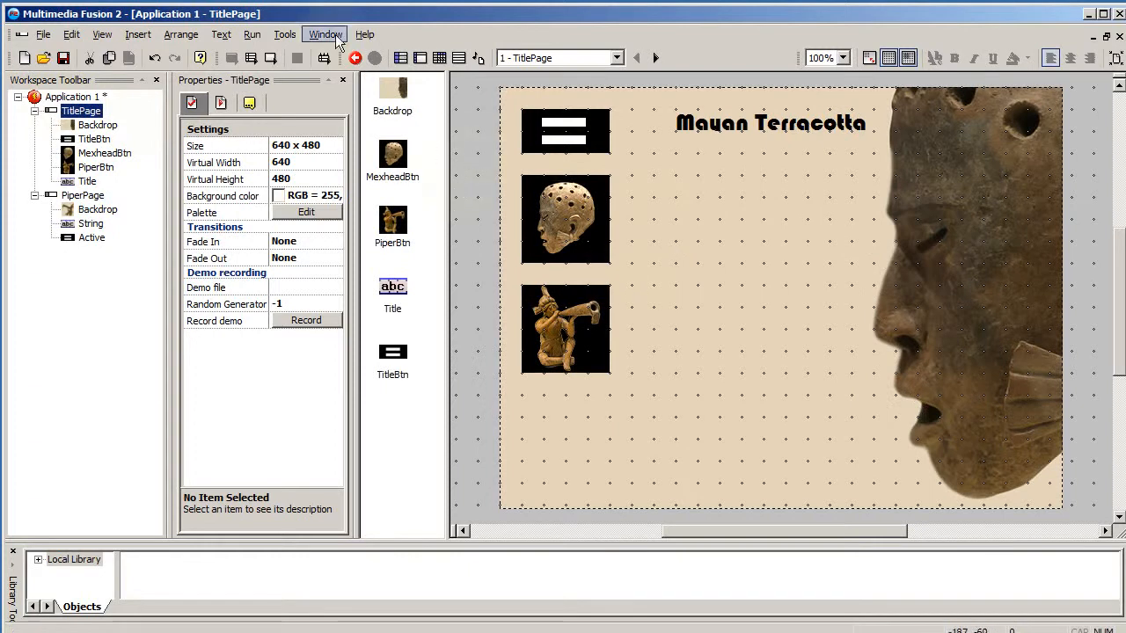
left_click(252, 57)
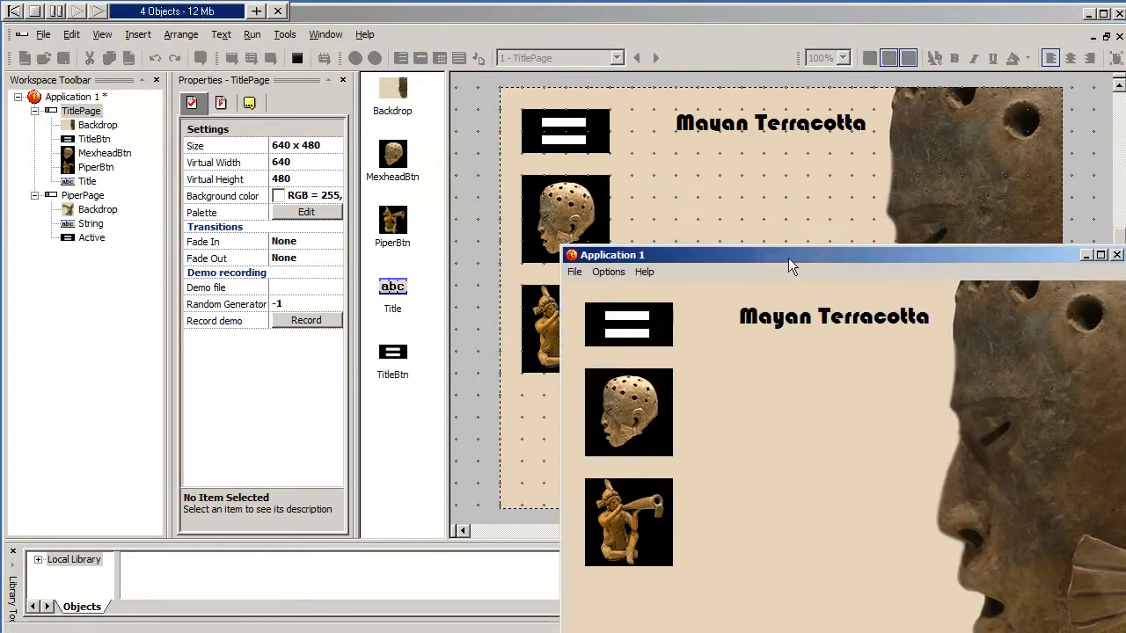
left_click_drag(788, 258, 639, 141)
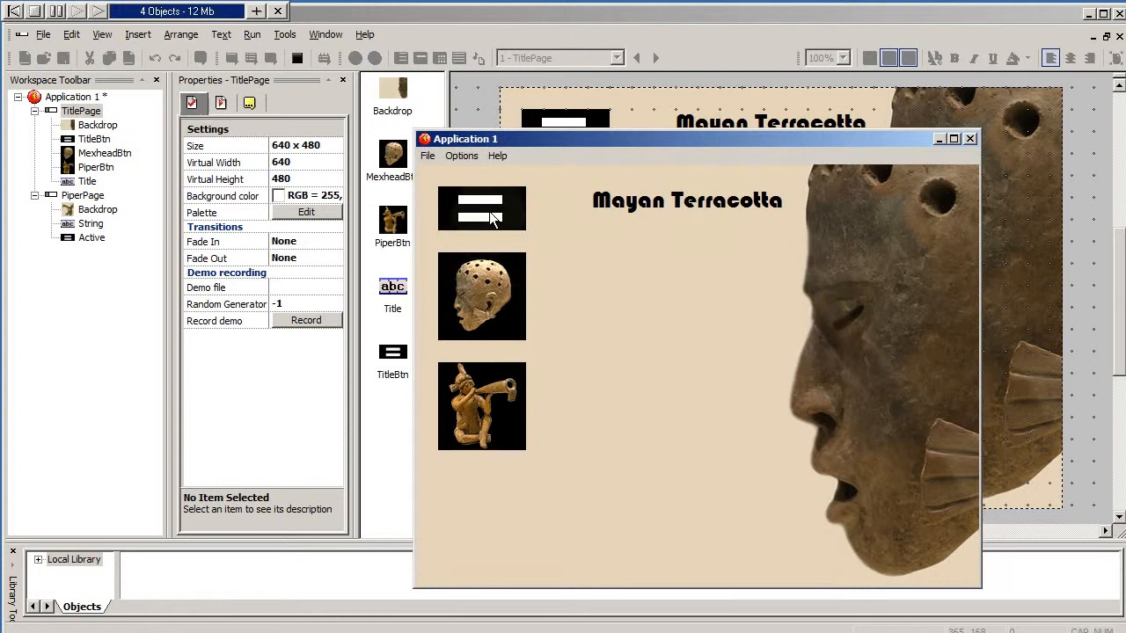
left_click(971, 139)
- In the Event Editor, create a condition for the user left-clicking once on PiperBtn
left_click(558, 356)
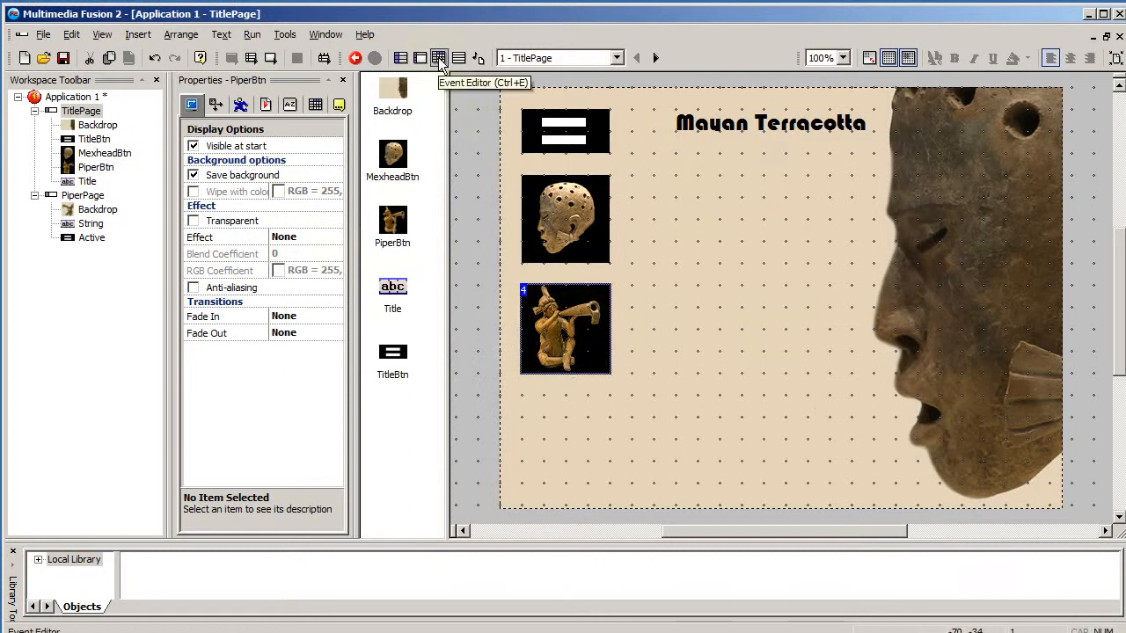
left_click(439, 60)
left_click(430, 138)
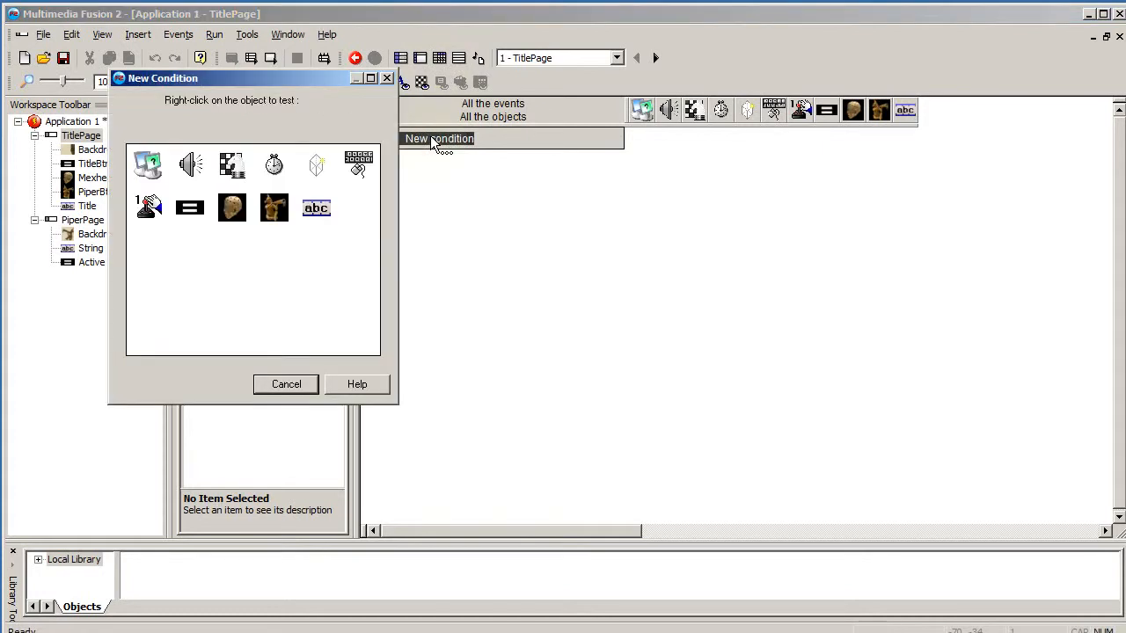
right_click(373, 160)
mouse_move(415, 185)
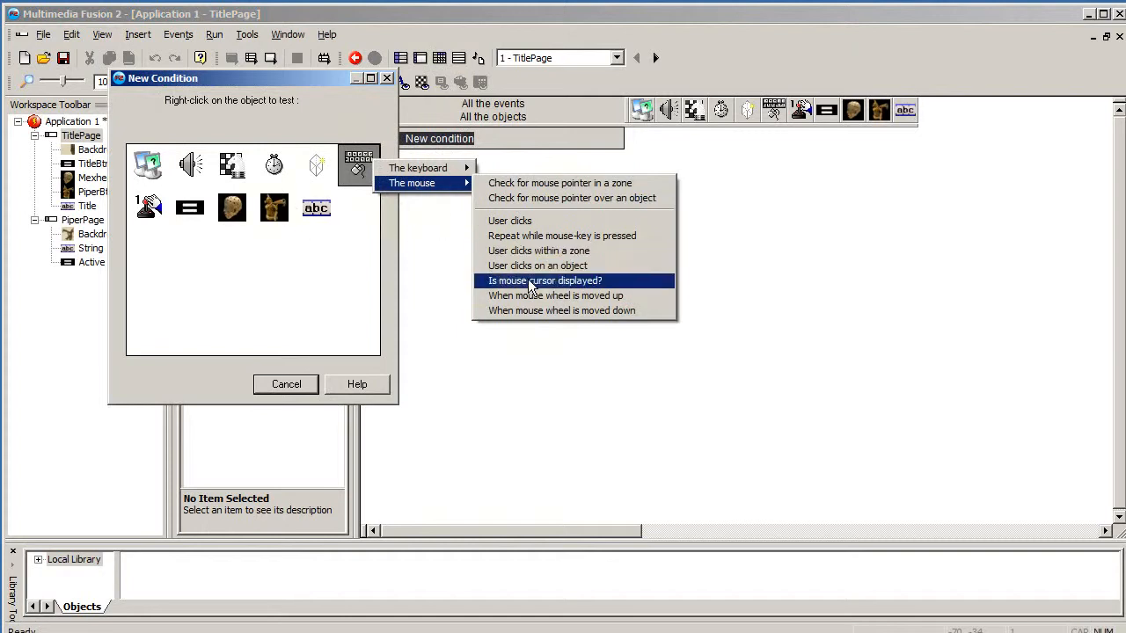
left_click(572, 265)
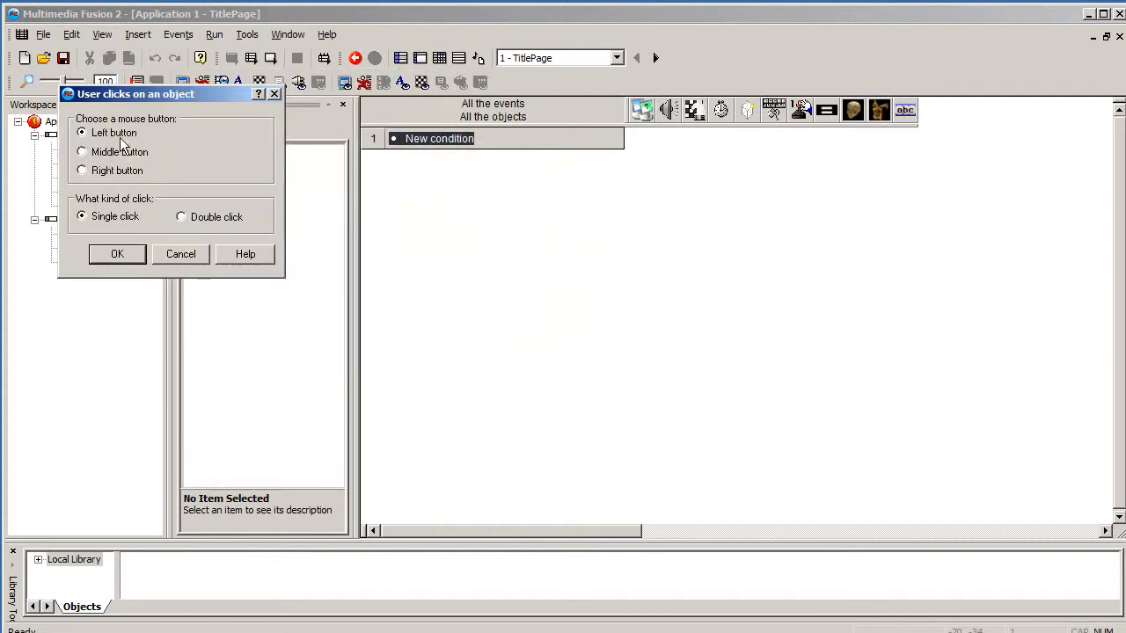
left_click(121, 255)
left_click(228, 167)
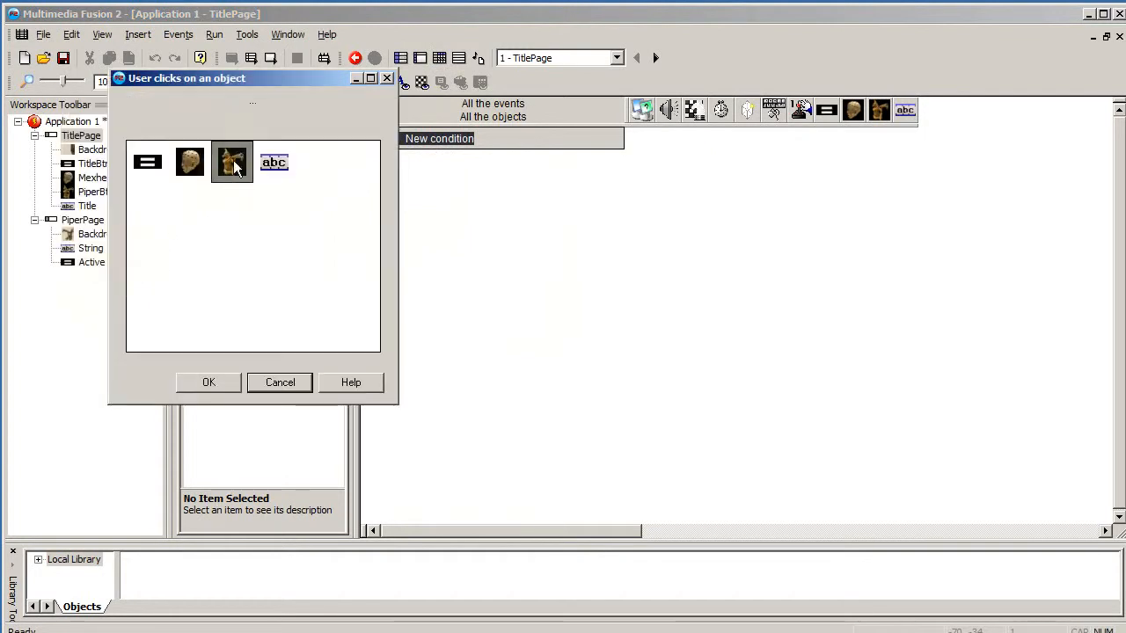
left_click(216, 385)
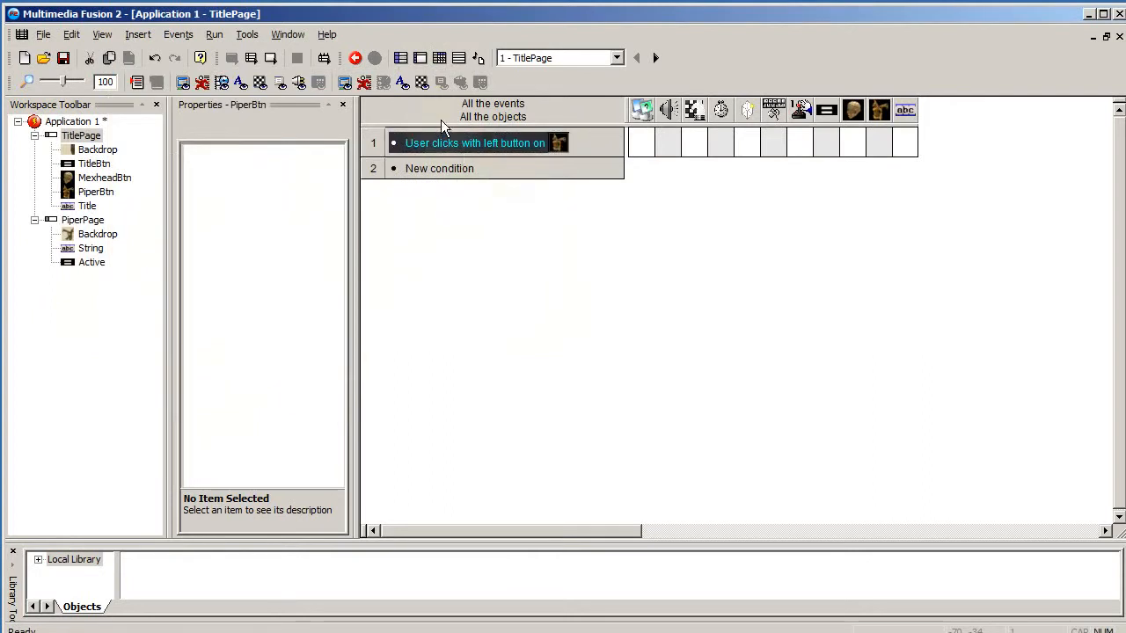
- Add an action to that event that jumps to Frame 2 - PiperPage
left_click(694, 138)
left_click(736, 179)
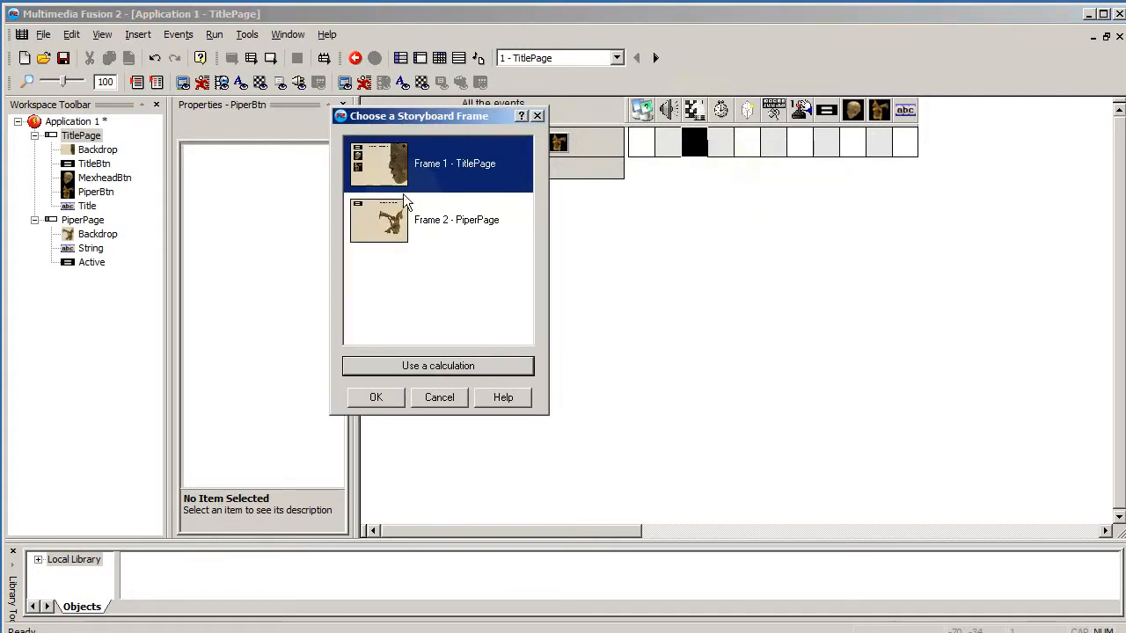
left_click(392, 224)
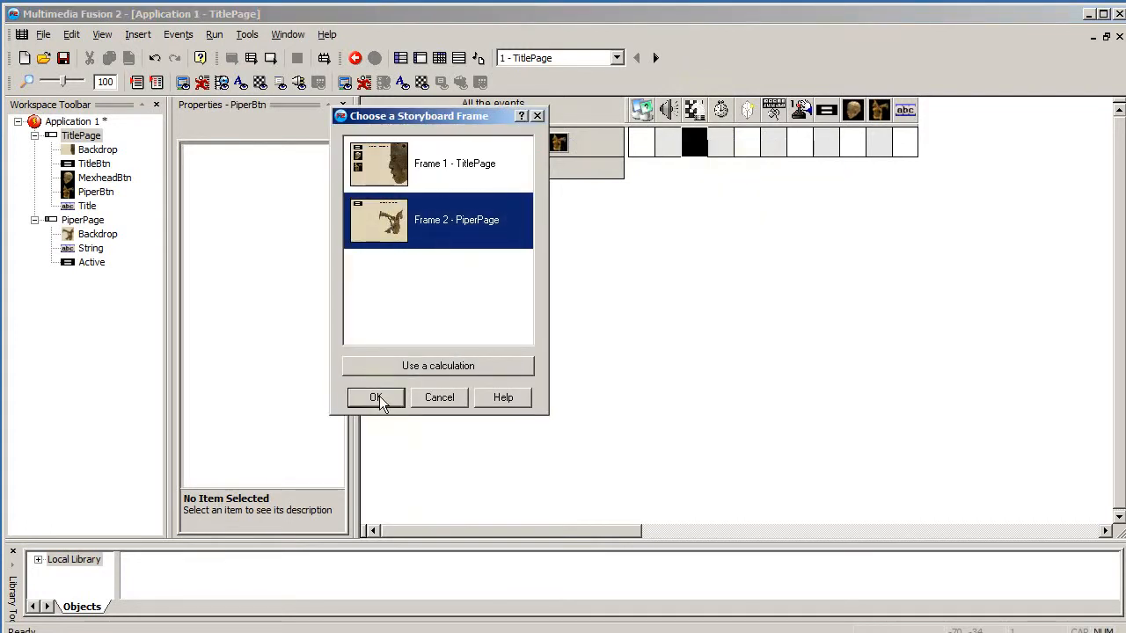
left_click(376, 397)
- Return to the frame editor, run the application, test the musician button's jump to the Seated Musician page, and close the preview
left_click(420, 57)
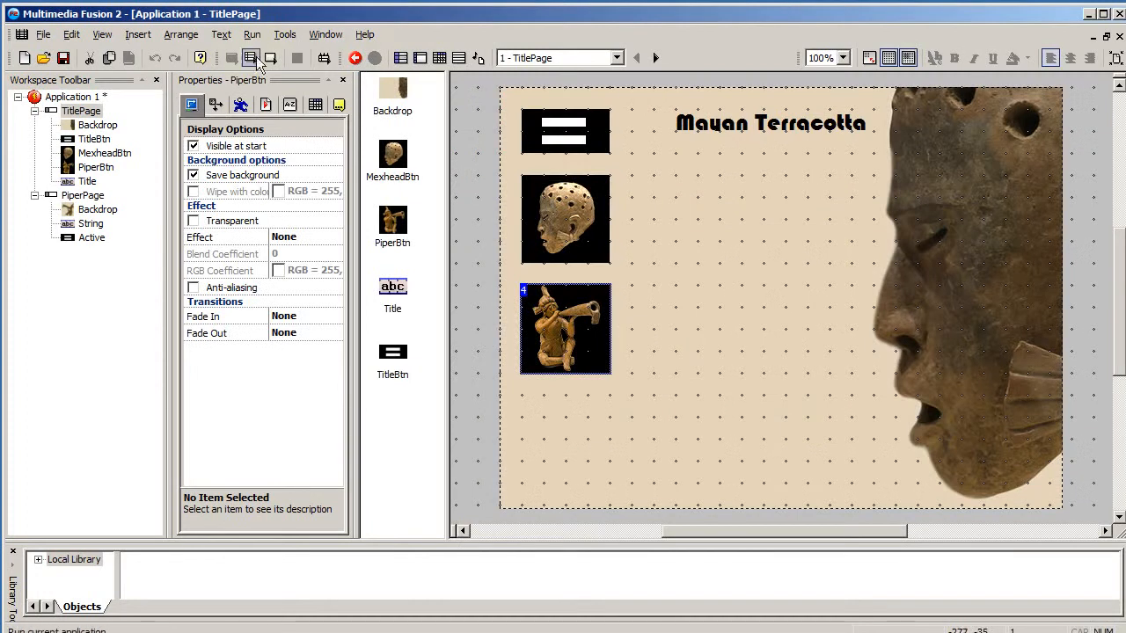
left_click(256, 57)
left_click_drag(668, 255, 424, 92)
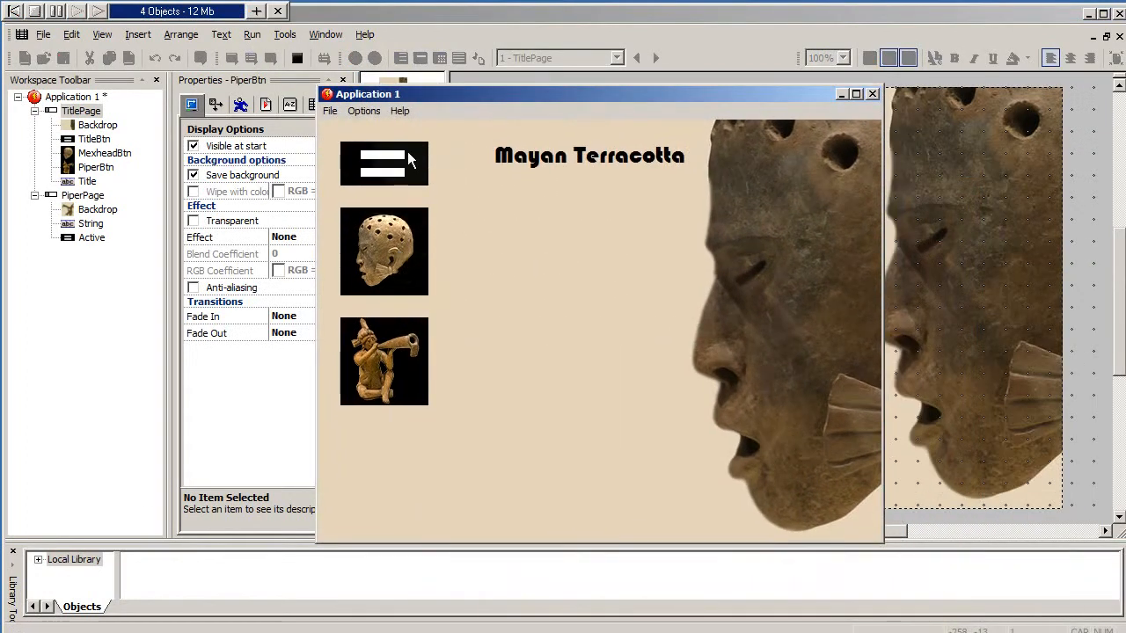
left_click(383, 353)
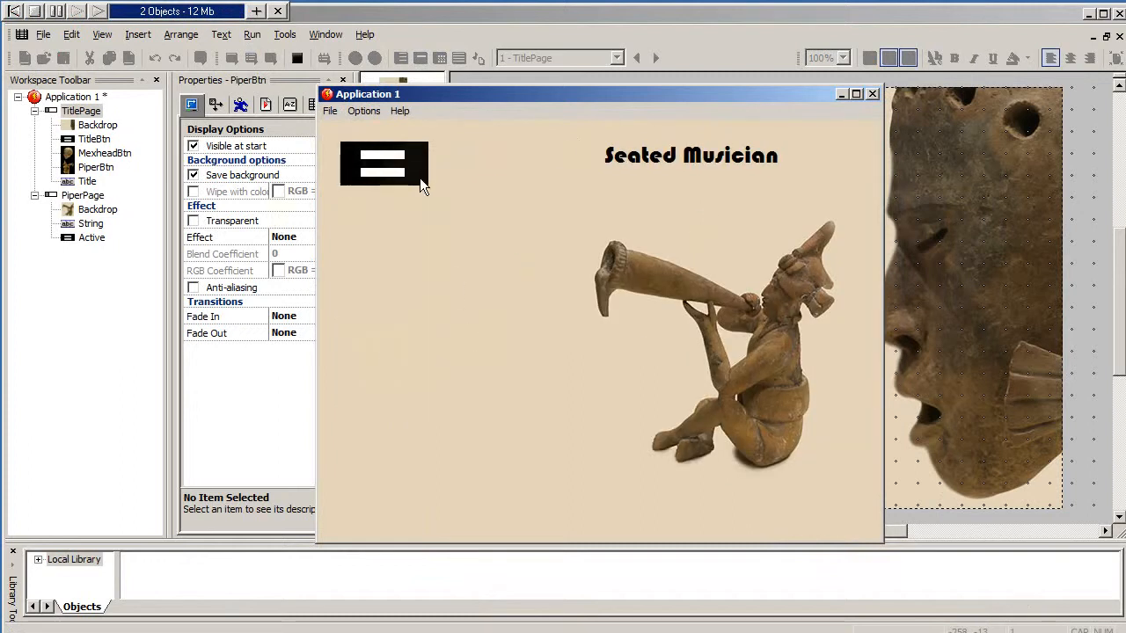
left_click(873, 94)
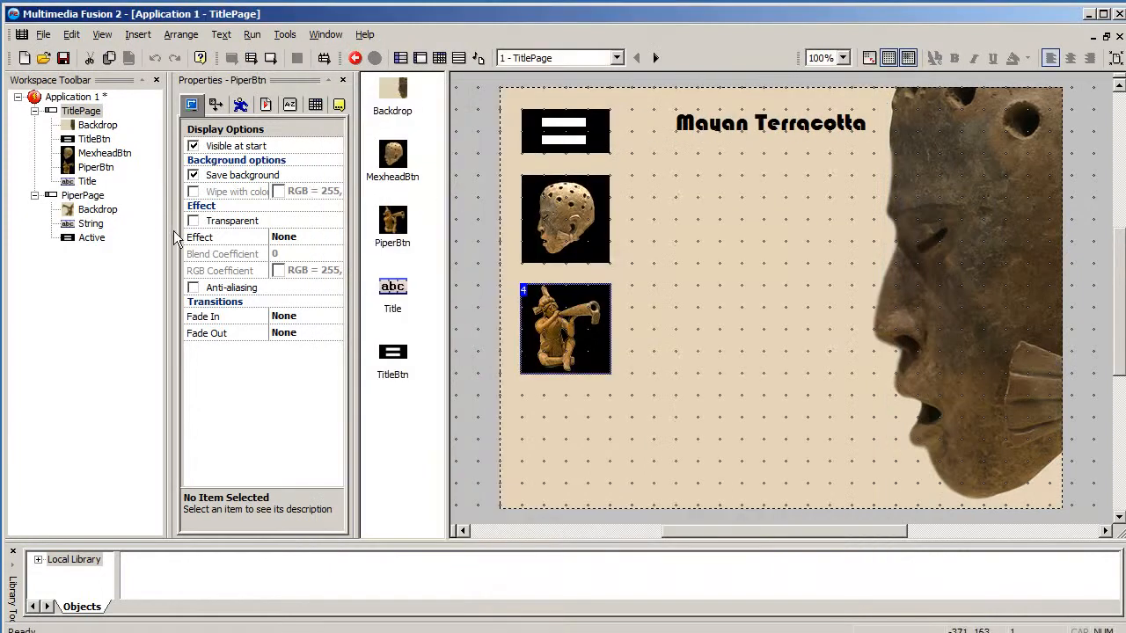
- Open the PiperPage frame and rename its Active menu button object to TitleBtn
left_click(86, 181)
left_click(83, 195)
left_click(580, 130)
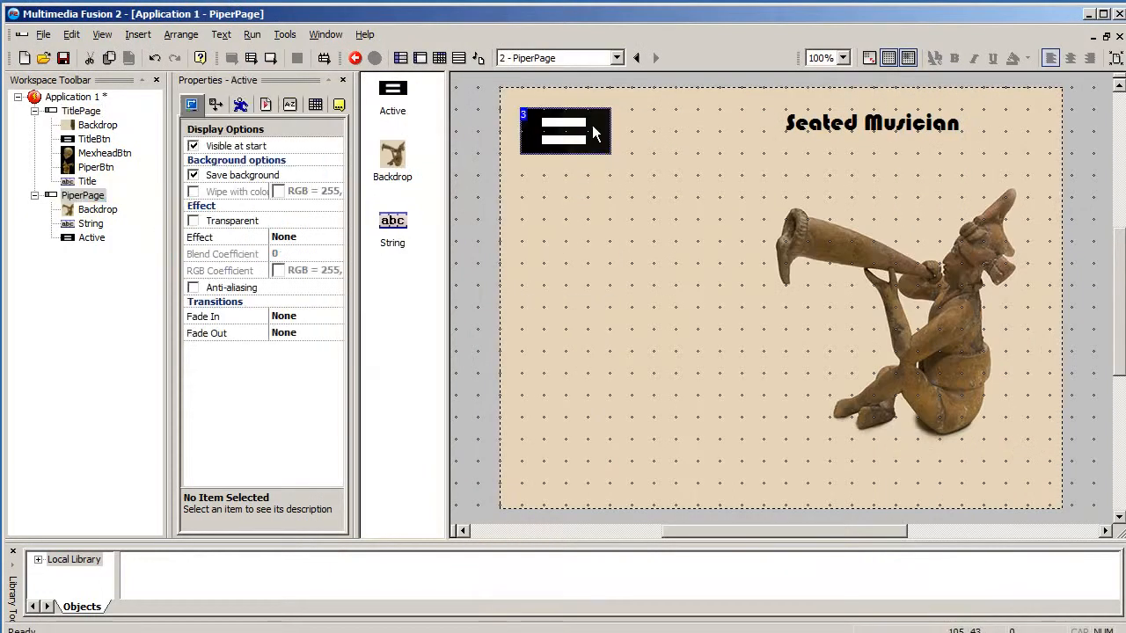
left_click(90, 239)
right_click(88, 238)
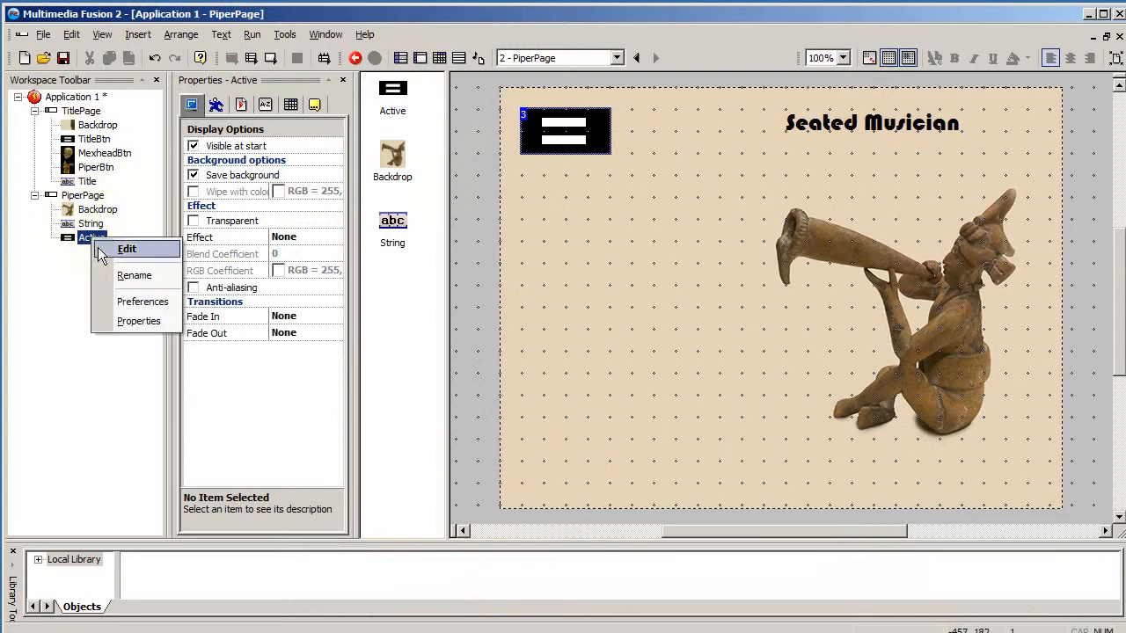
left_click(164, 276)
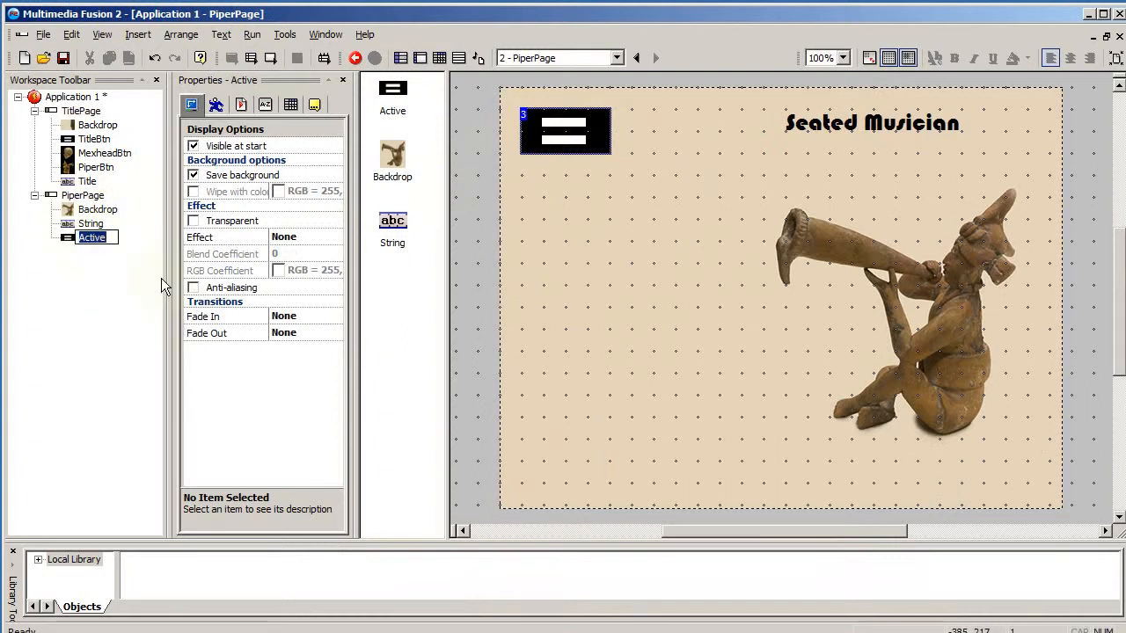
type("TitleN")
key("BackSpace")
type("Btn")
key("Return")
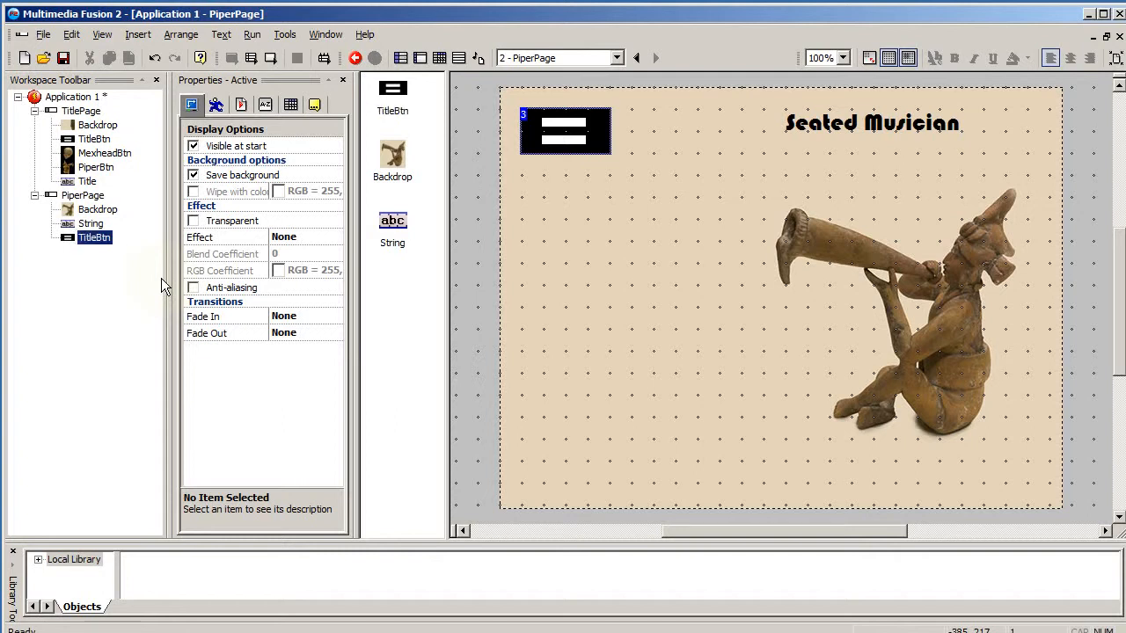
- In PiperPage's Event Editor, create a condition for the user left-clicking once on TitleBtn
left_click(439, 58)
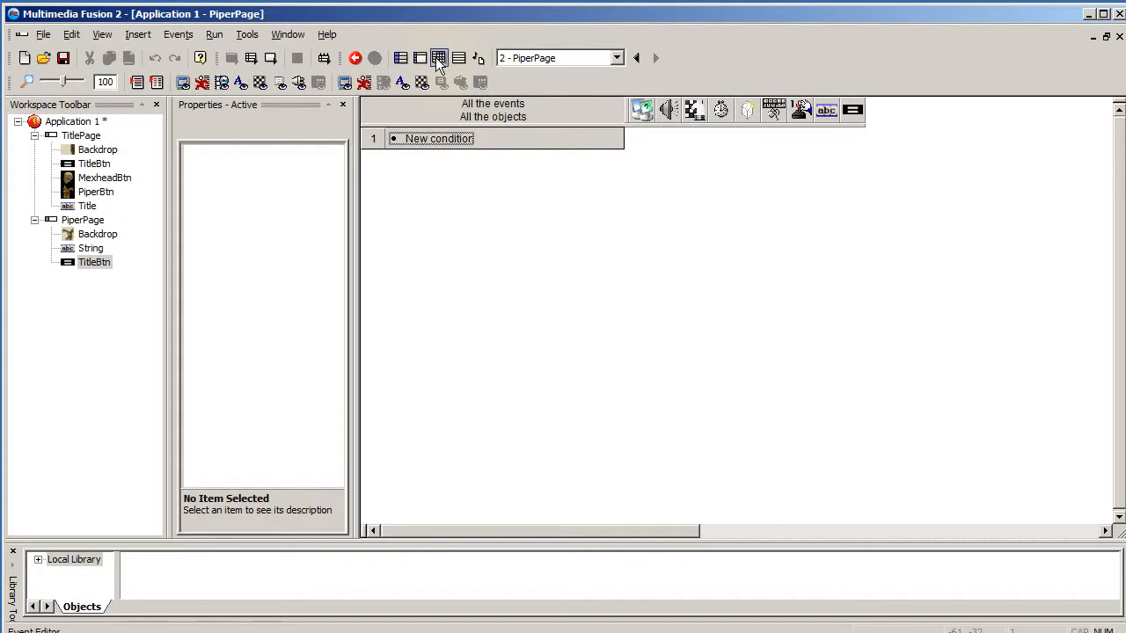
left_click(437, 139)
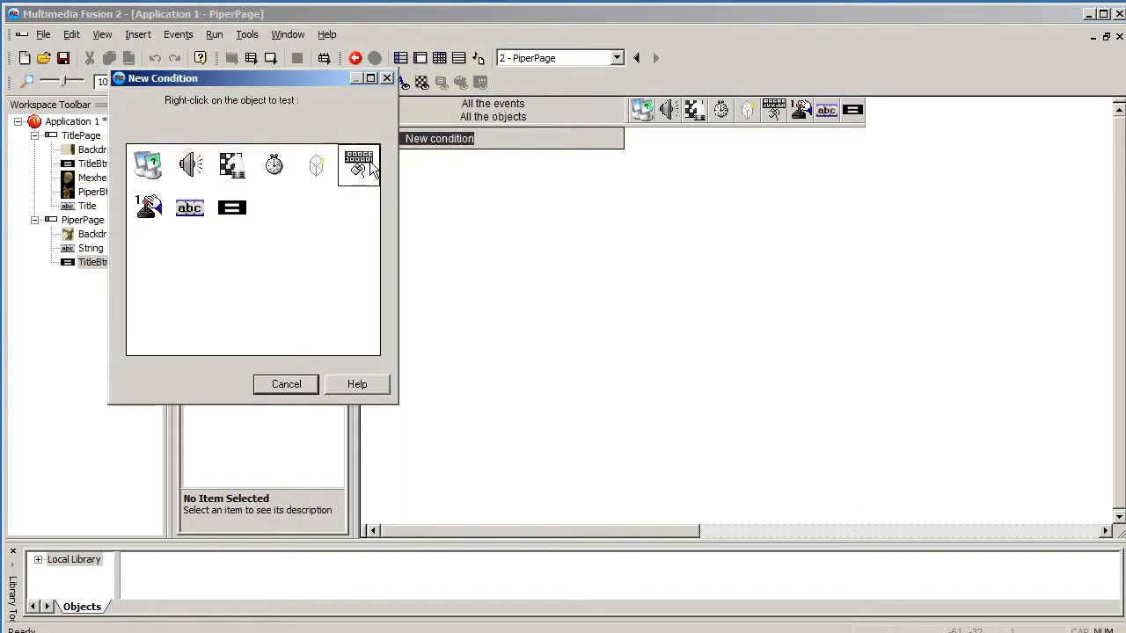
right_click(365, 163)
mouse_move(405, 188)
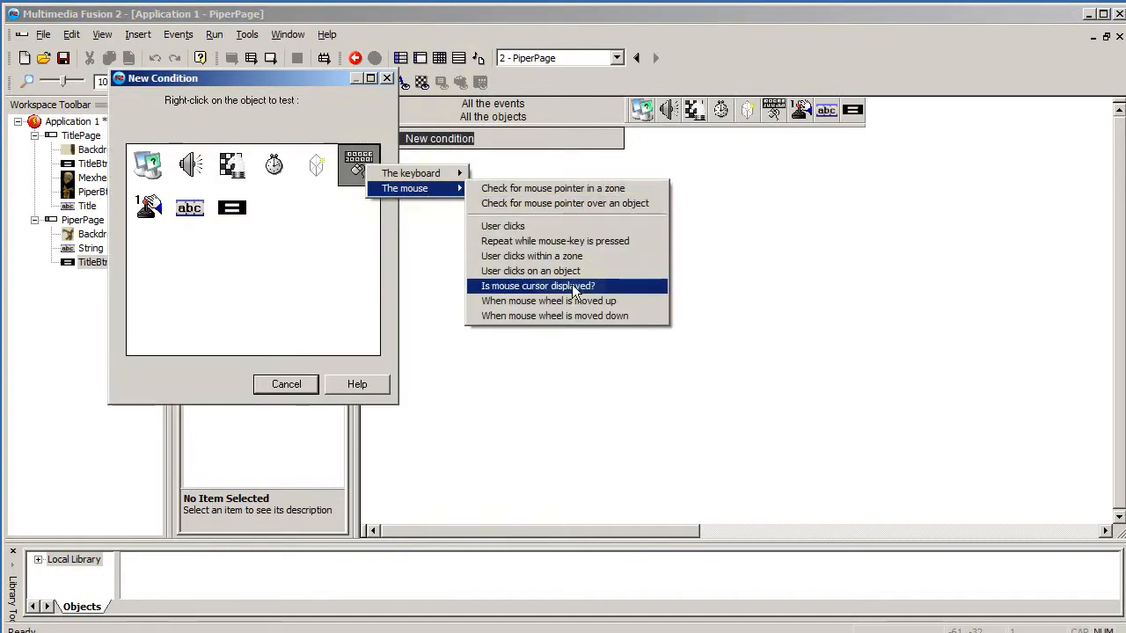
left_click(549, 270)
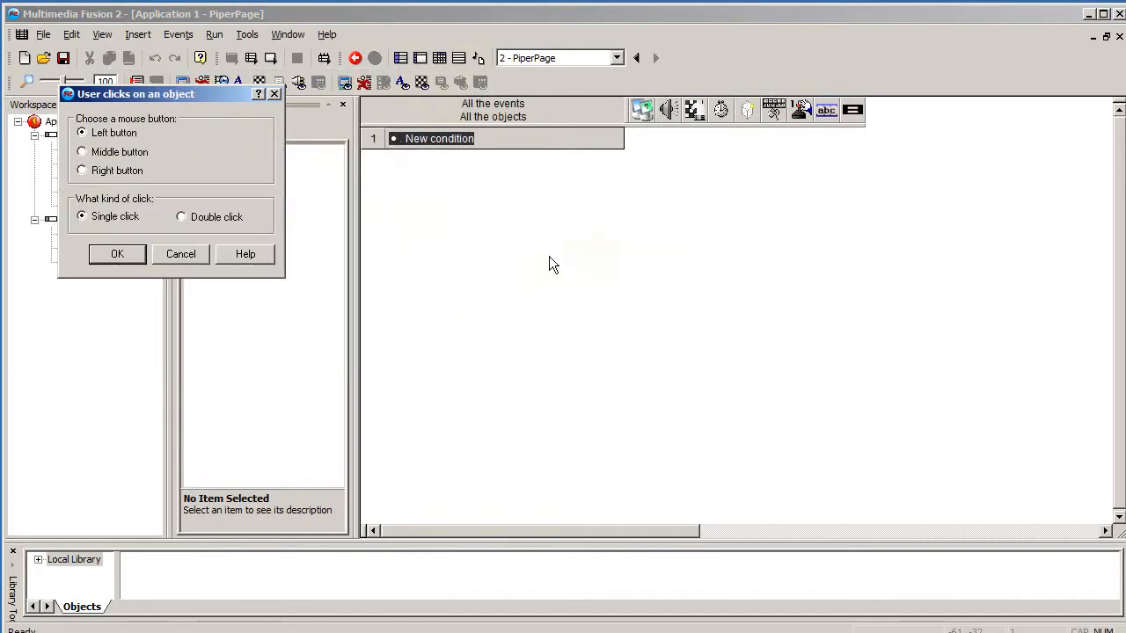
left_click(113, 254)
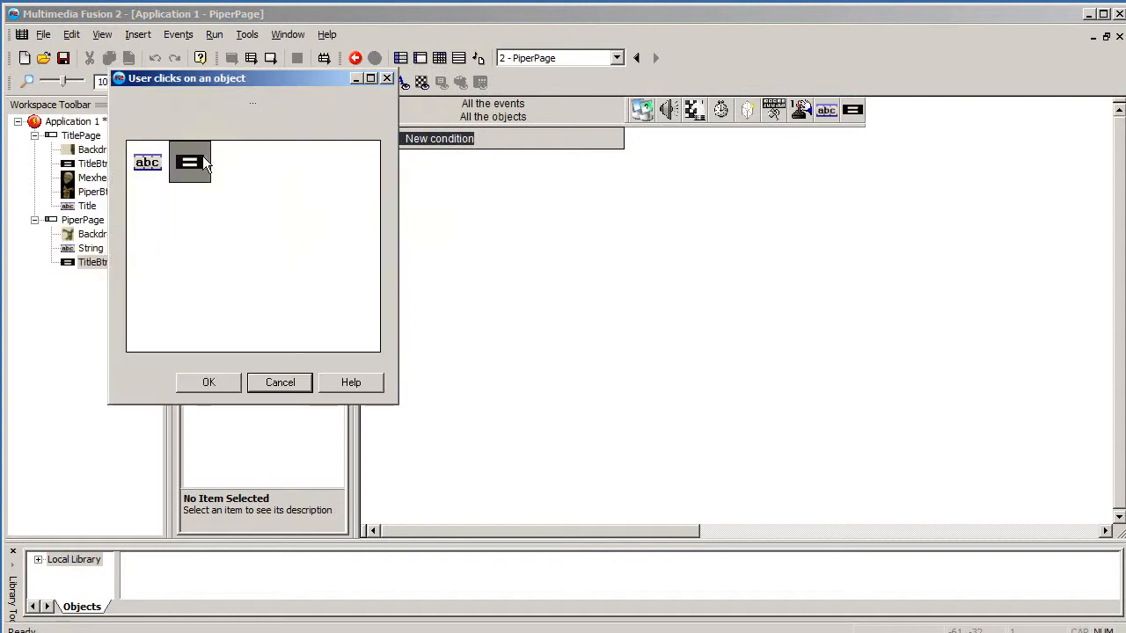
left_click(214, 384)
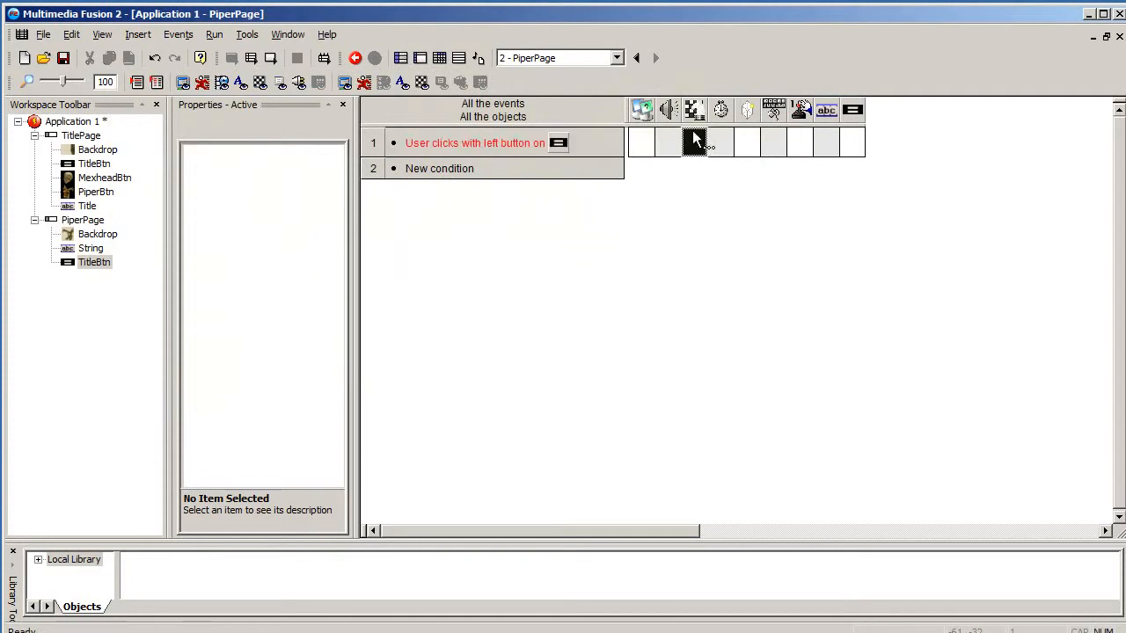
- Add an action to that event that jumps to Frame 1 - TitlePage
right_click(695, 140)
left_click(771, 181)
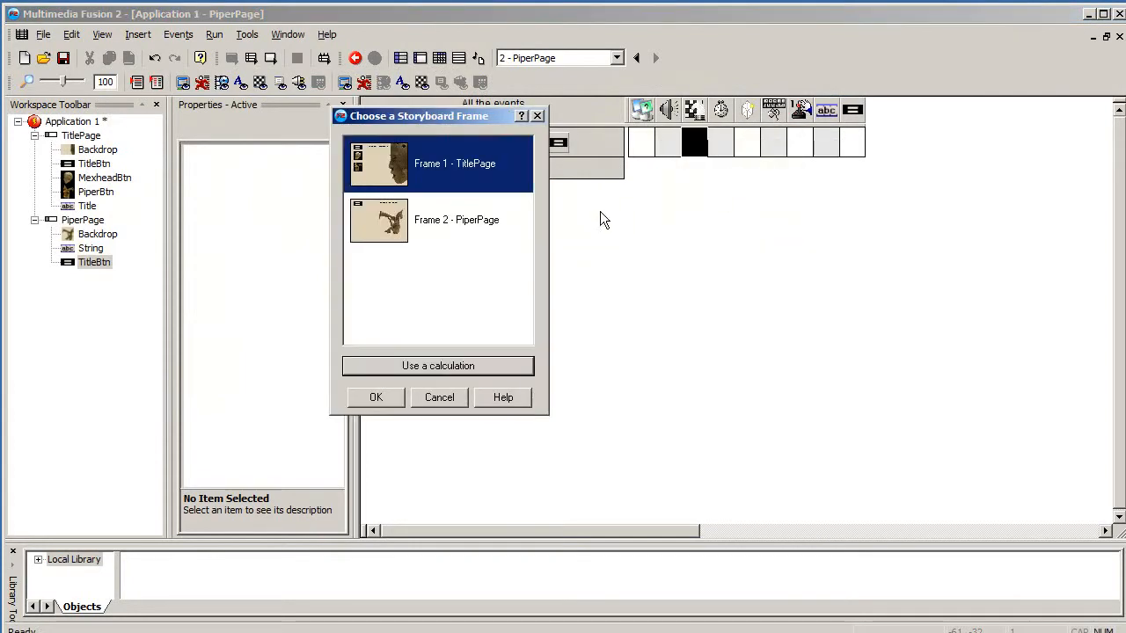
left_click(372, 395)
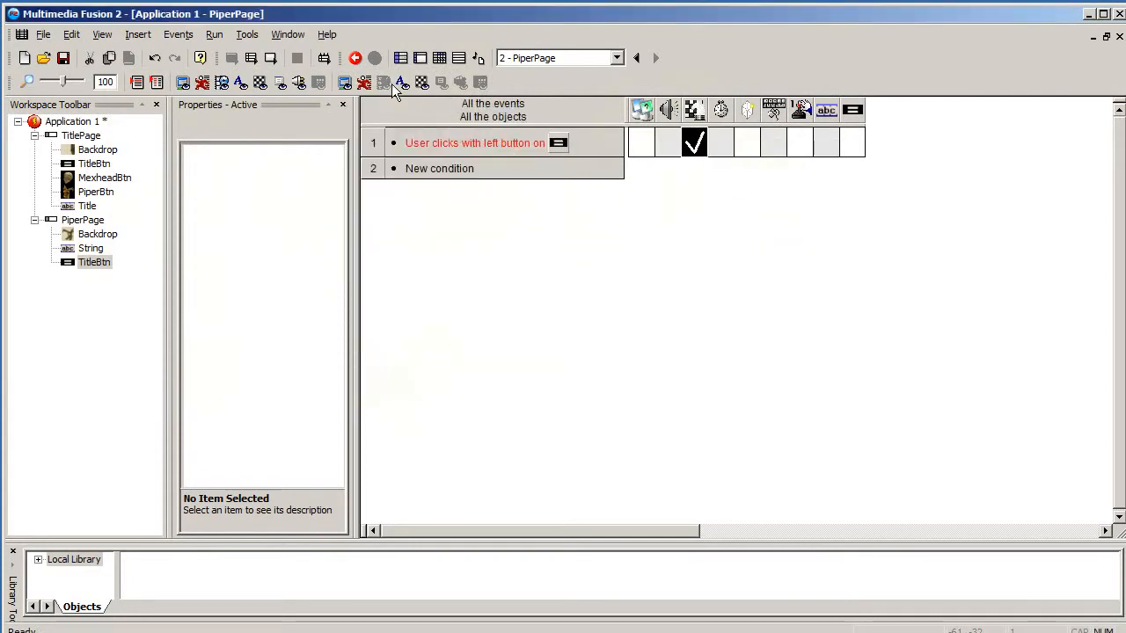
- Run the application and test navigating to the Seated Musician page and back to the title page
left_click(420, 58)
left_click(233, 58)
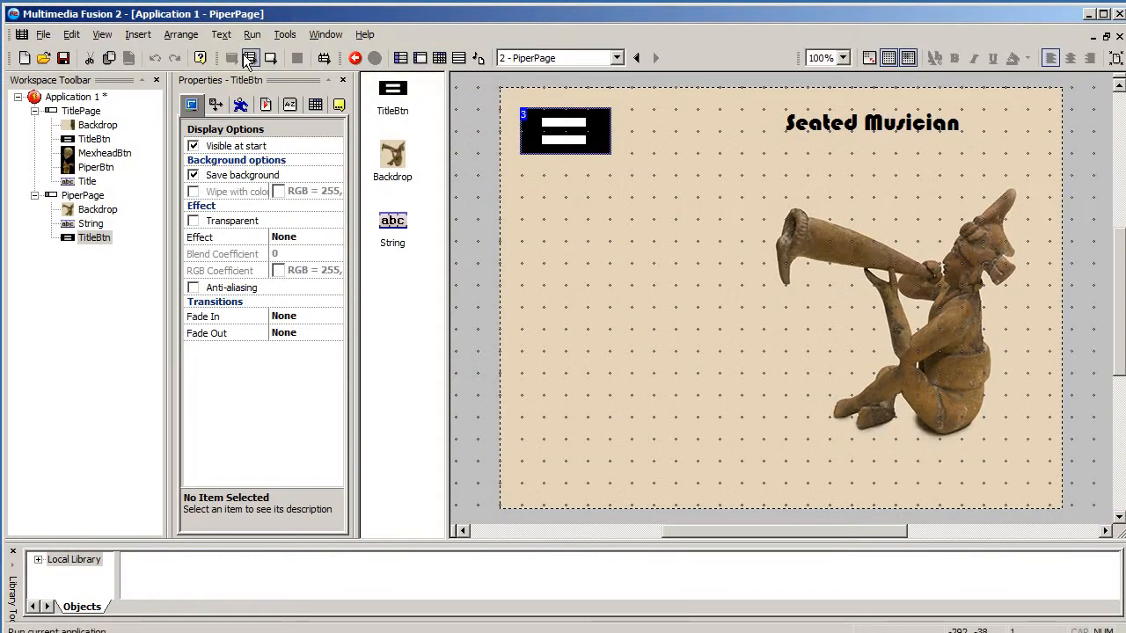
left_click_drag(655, 254, 529, 121)
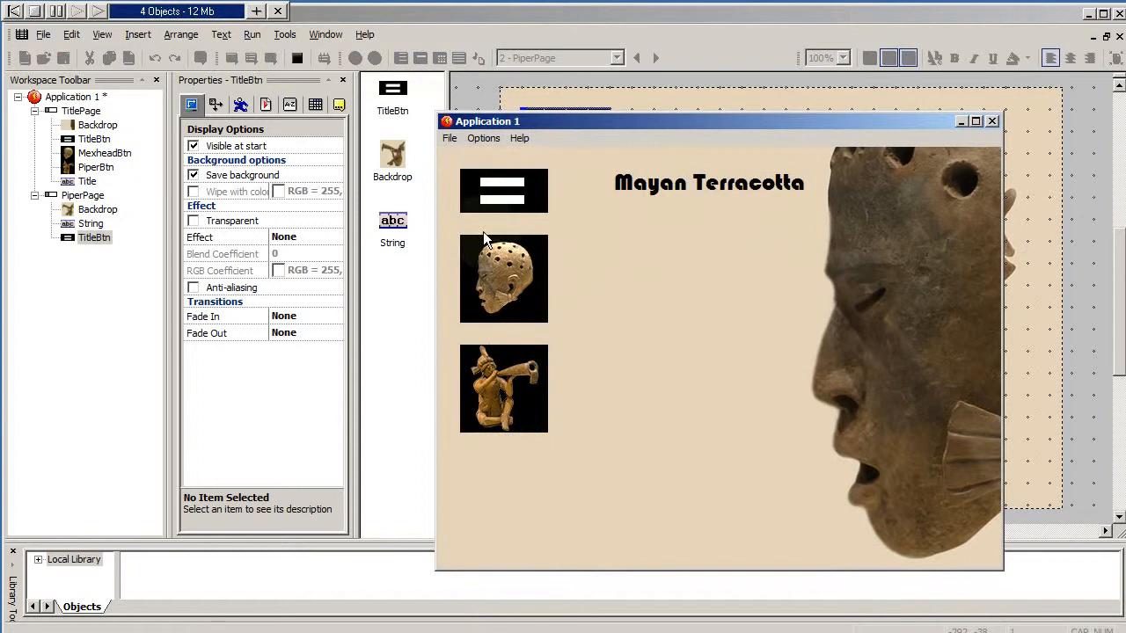
left_click(511, 395)
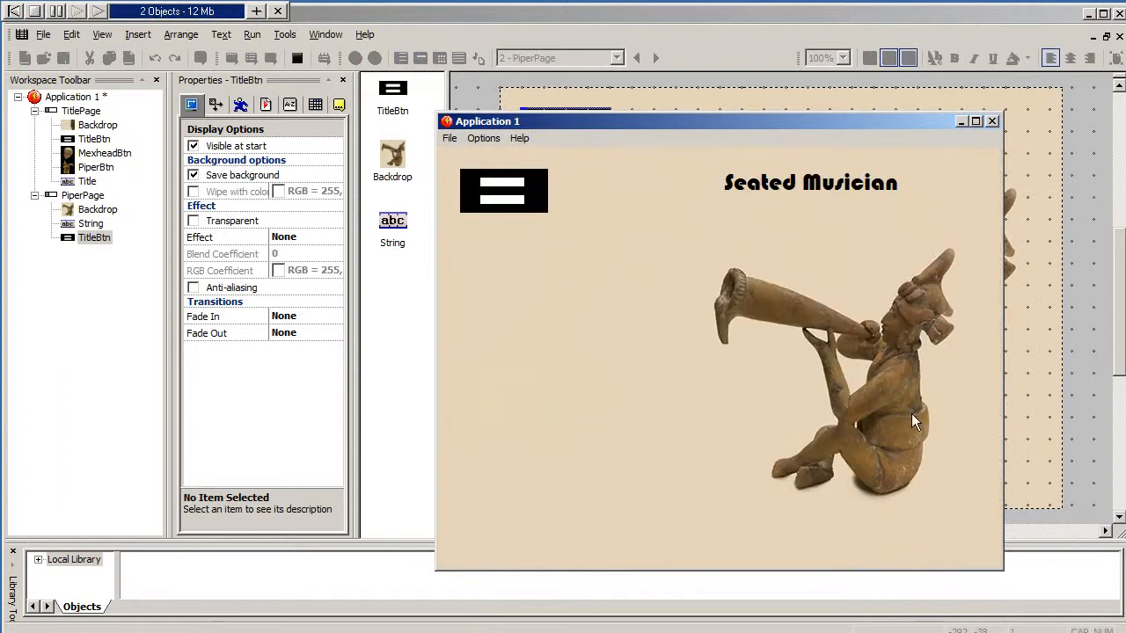
left_click(493, 197)
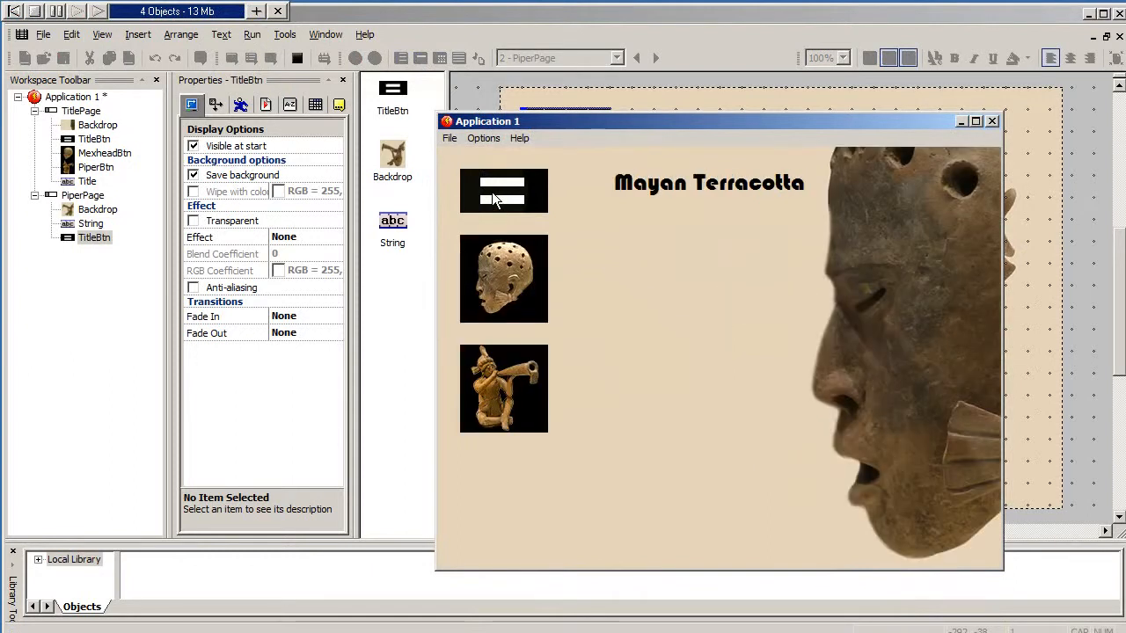